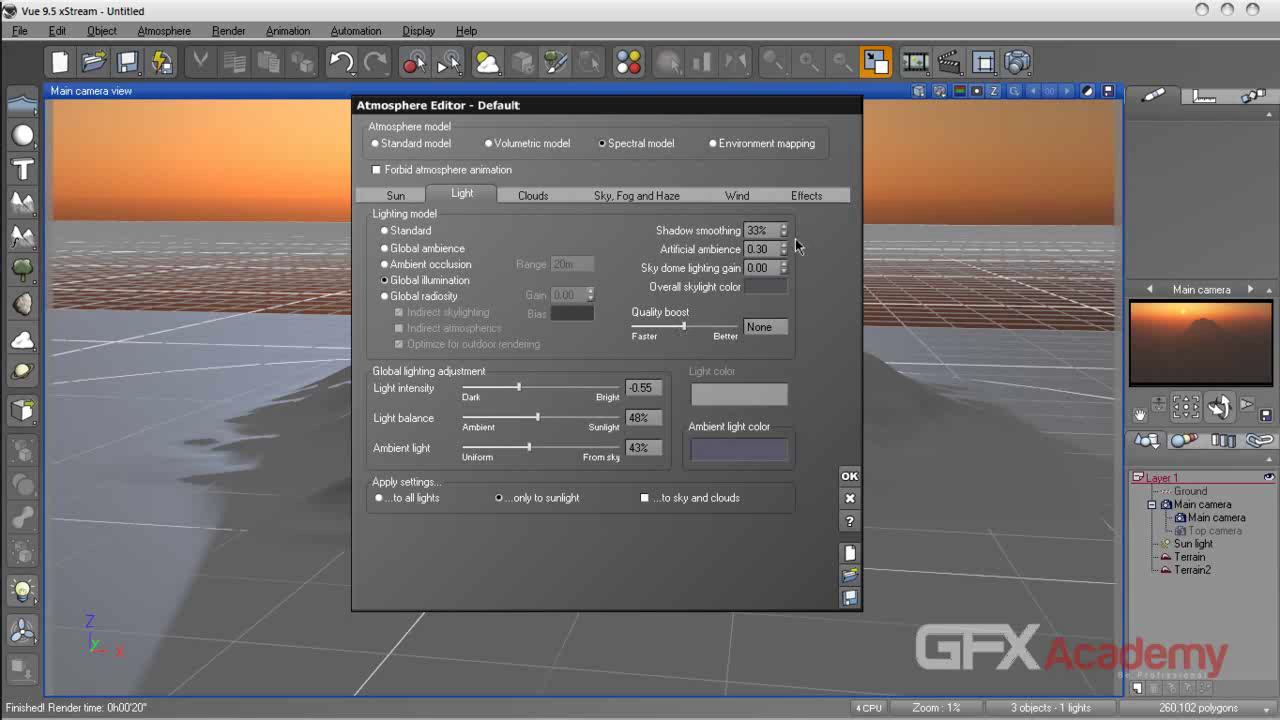
- Set the atmosphere's shadow smoothing to 15%
left_click(753, 230)
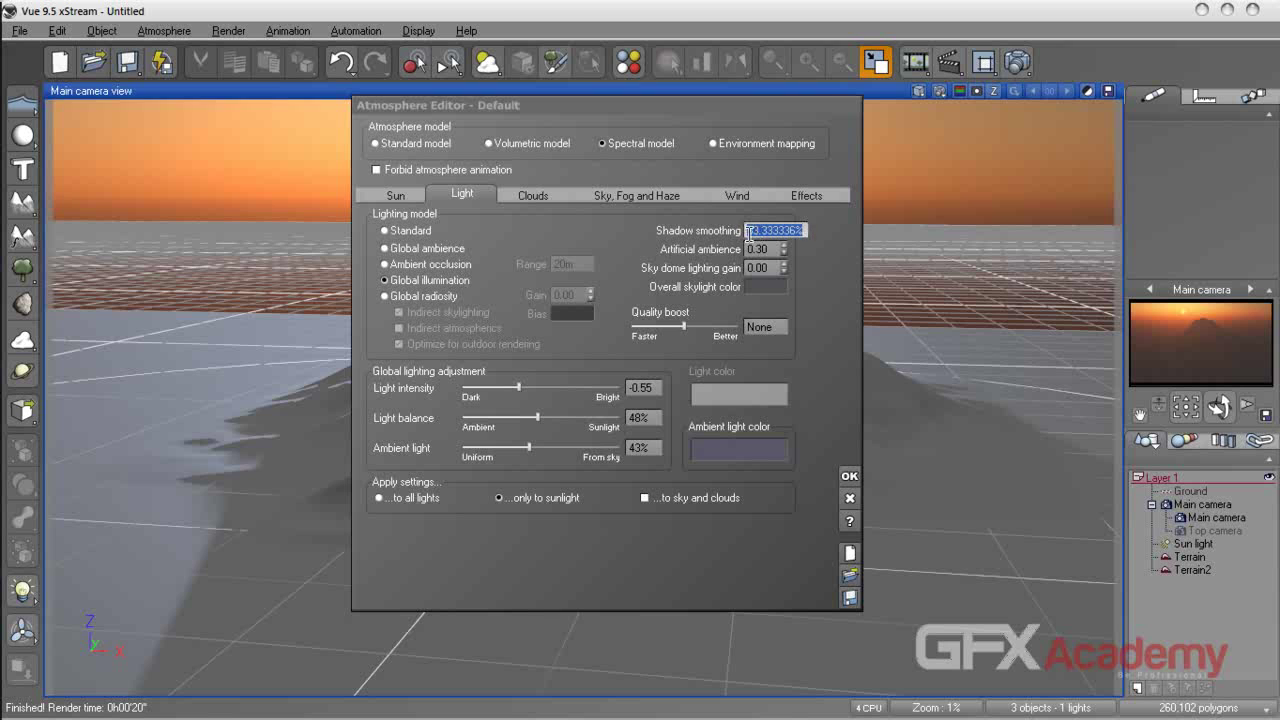
type("15")
key("Return")
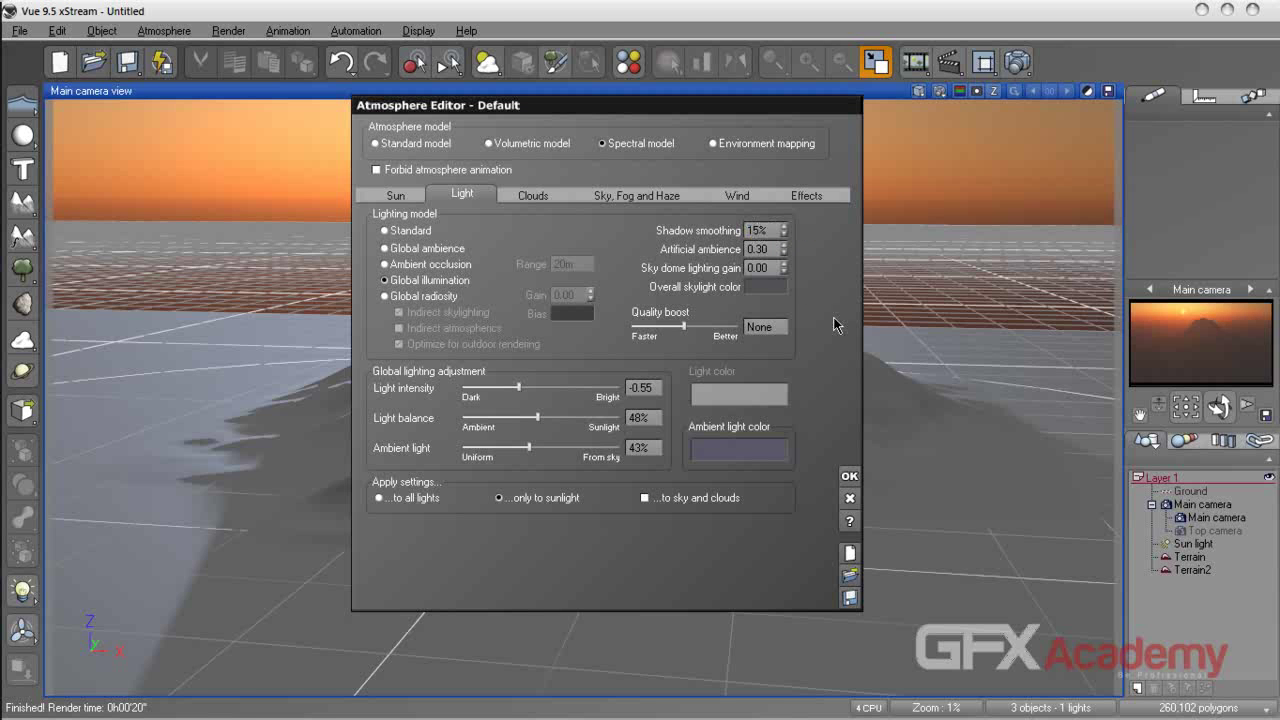
- Lower the lighting quality boost to about -1.1 and reset the global light intensity adjustment to None
left_click_drag(684, 327, 670, 327)
left_click_drag(518, 389, 542, 390)
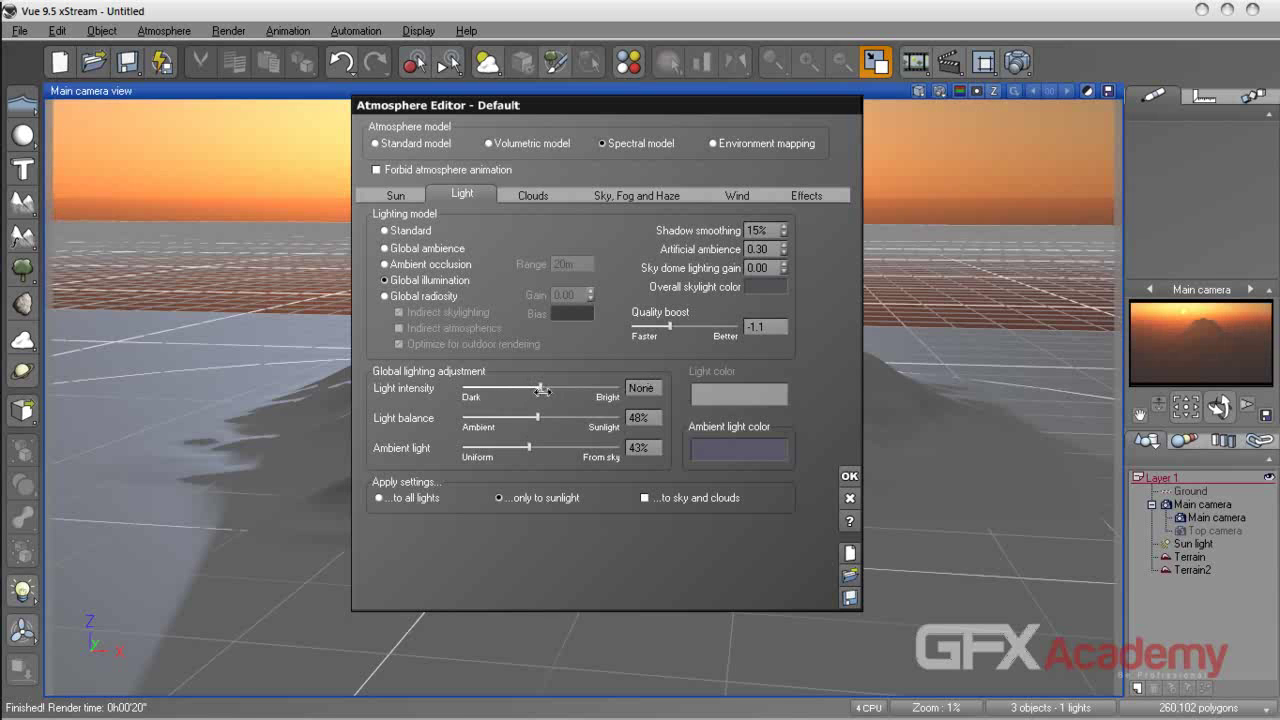
- In the sky settings, reduce the decay mean altitude to about 3.65 km and the decay amount to 78%
left_click(533, 194)
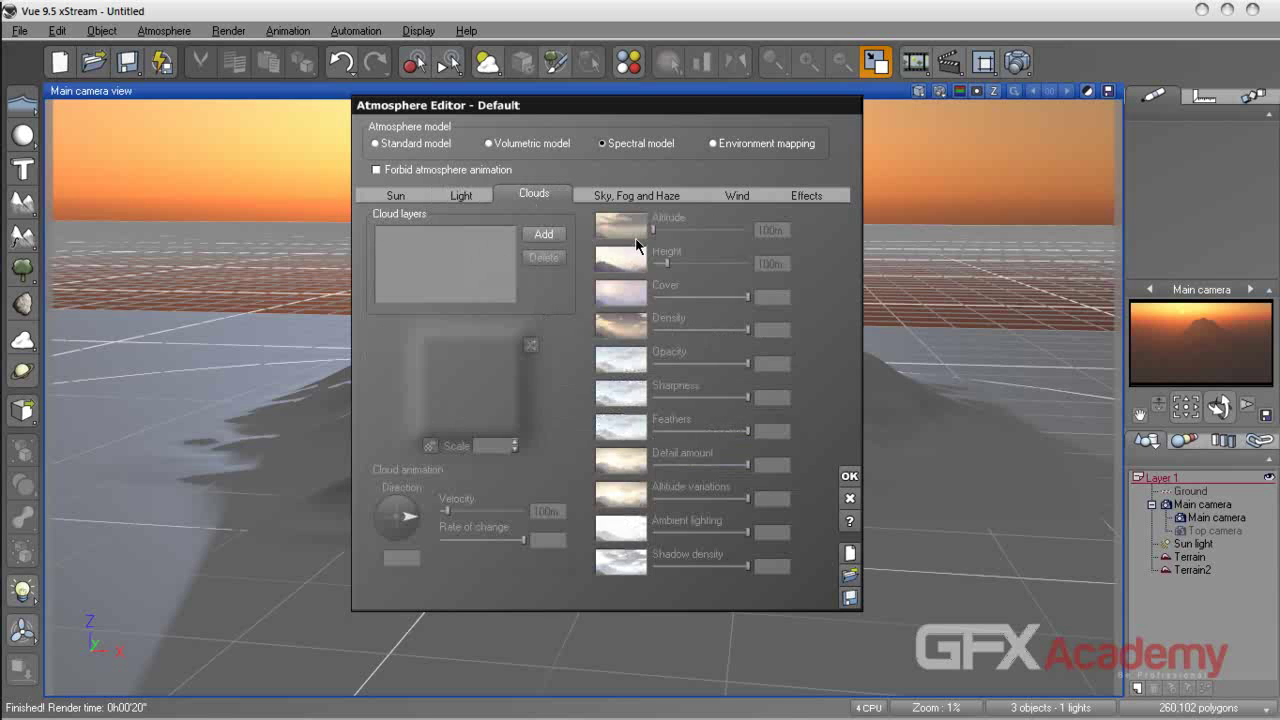
left_click(641, 198)
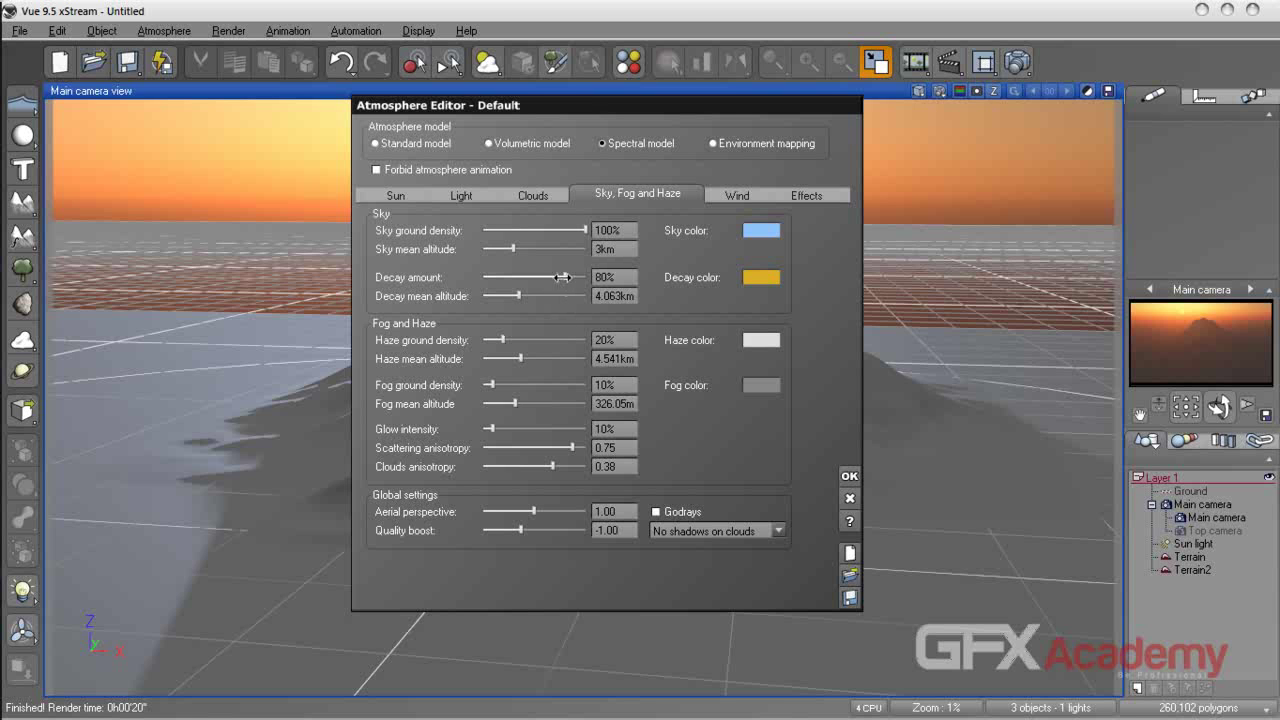
right_click(1210, 330)
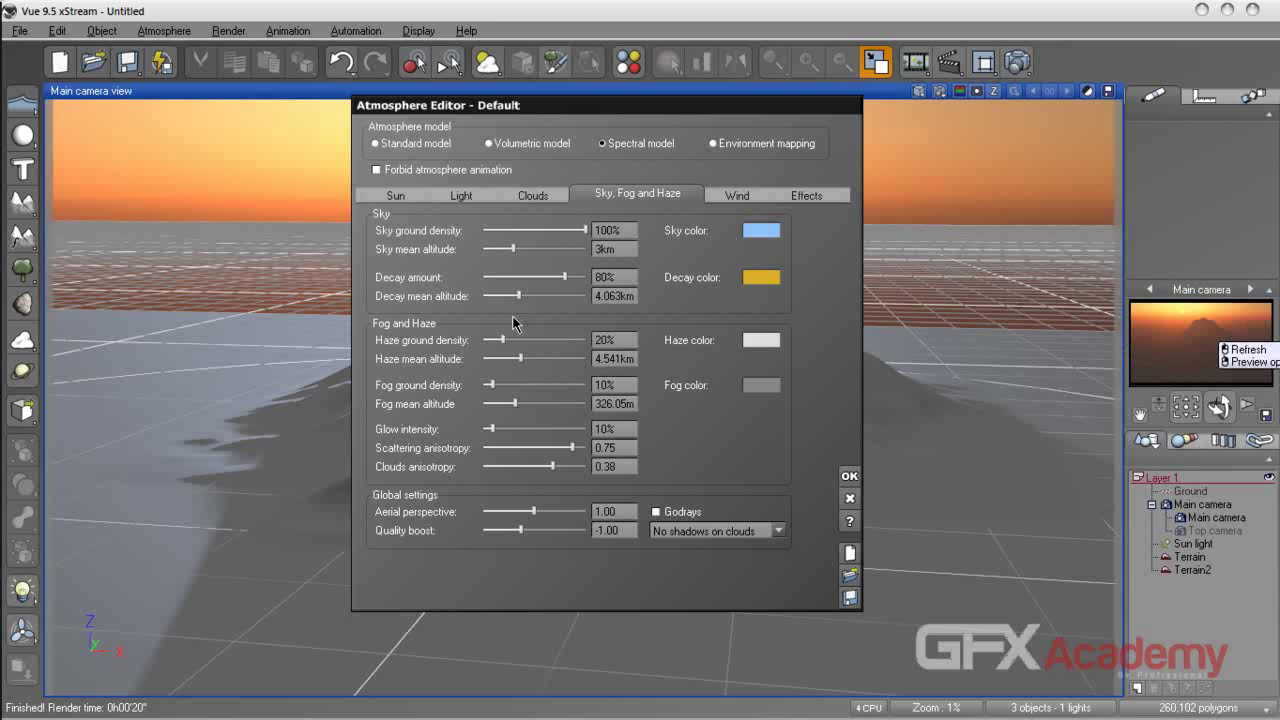
left_click_drag(520, 297, 564, 279)
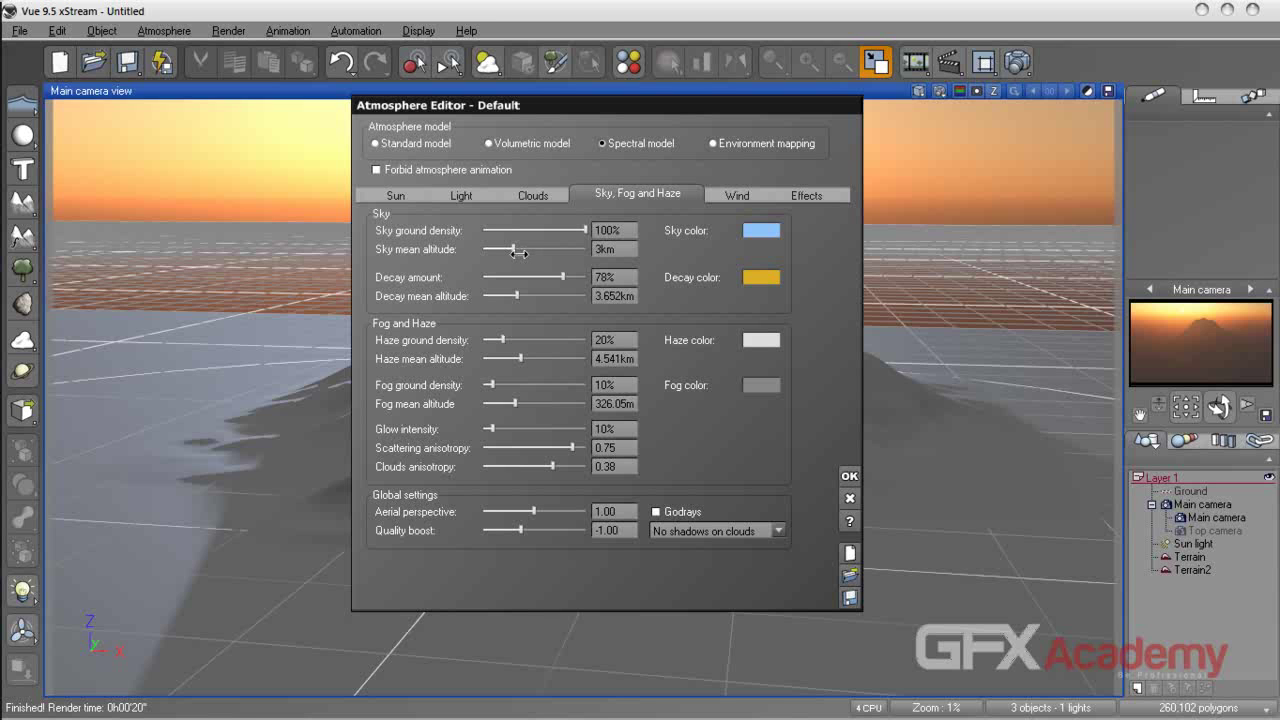
- Raise the sky mean altitude to about 5.1 km and the decay amount to 88%, with sky ground density at 100%
mouse_move(584, 231)
left_mouse_down()
mouse_move(567, 233)
mouse_move(588, 235)
left_mouse_up()
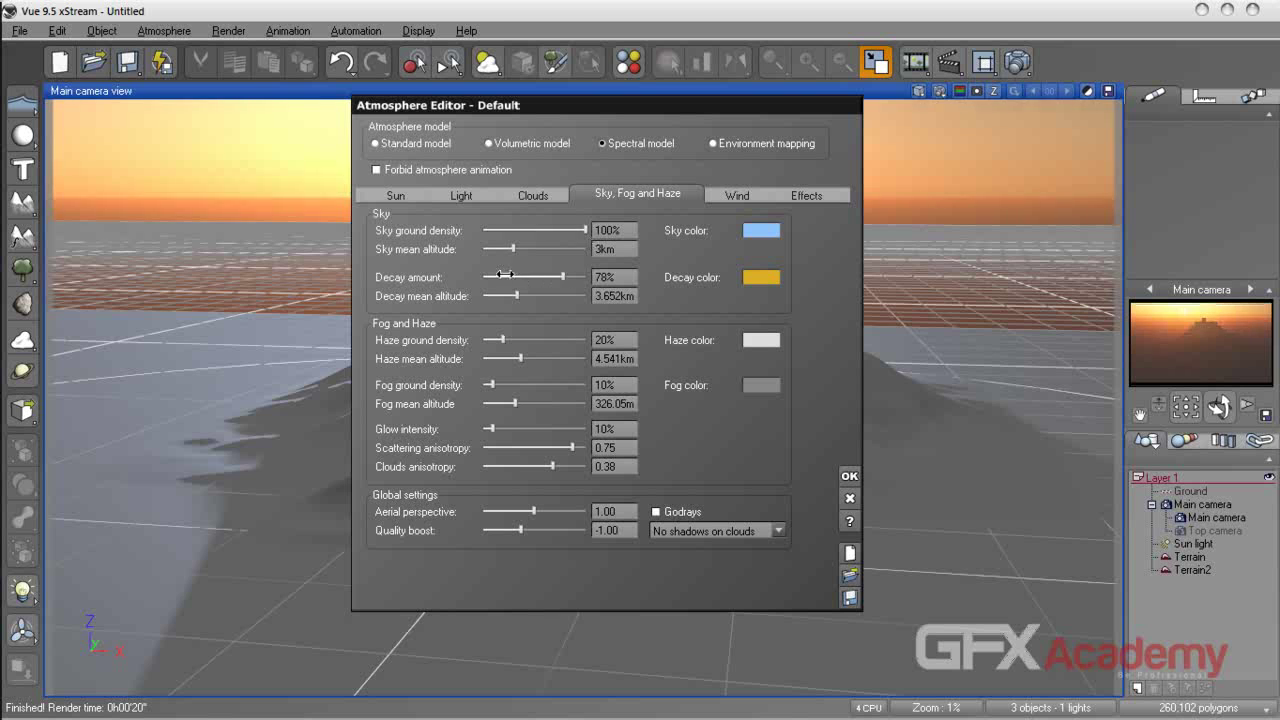
mouse_move(513, 249)
left_mouse_down()
mouse_move(497, 250)
mouse_move(546, 250)
mouse_move(520, 250)
left_mouse_up()
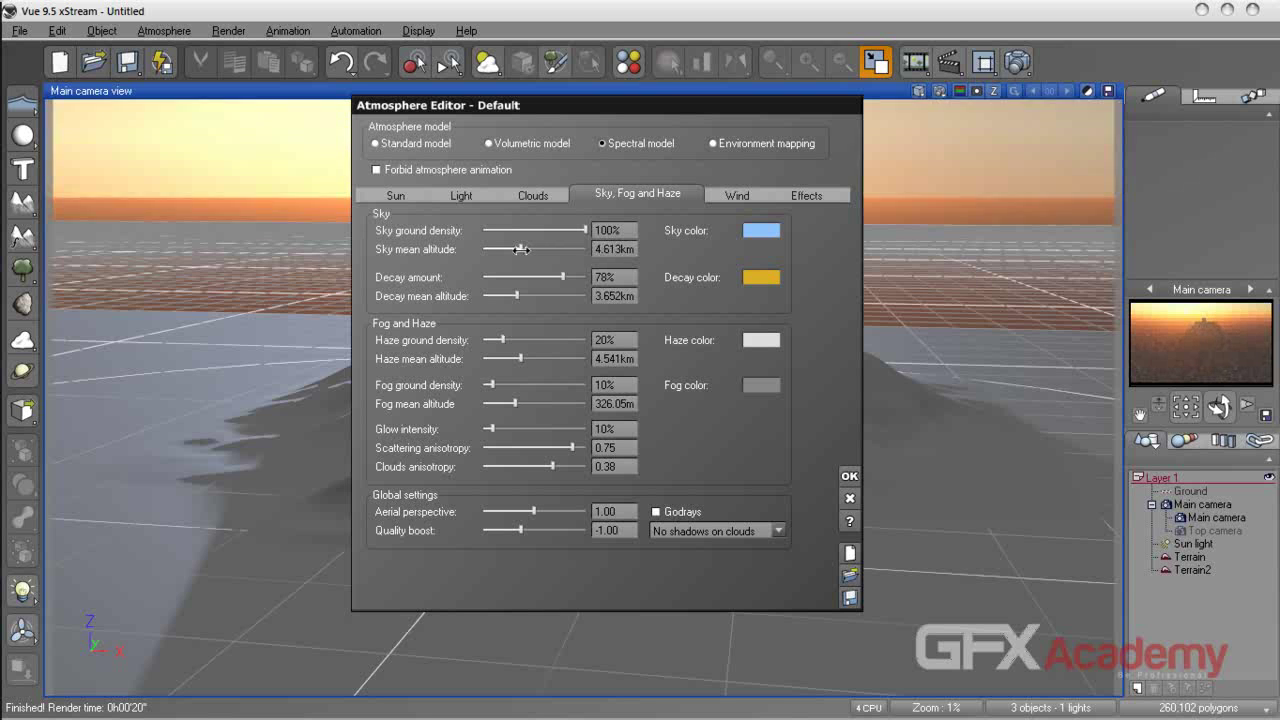
left_click_drag(520, 250, 522, 250)
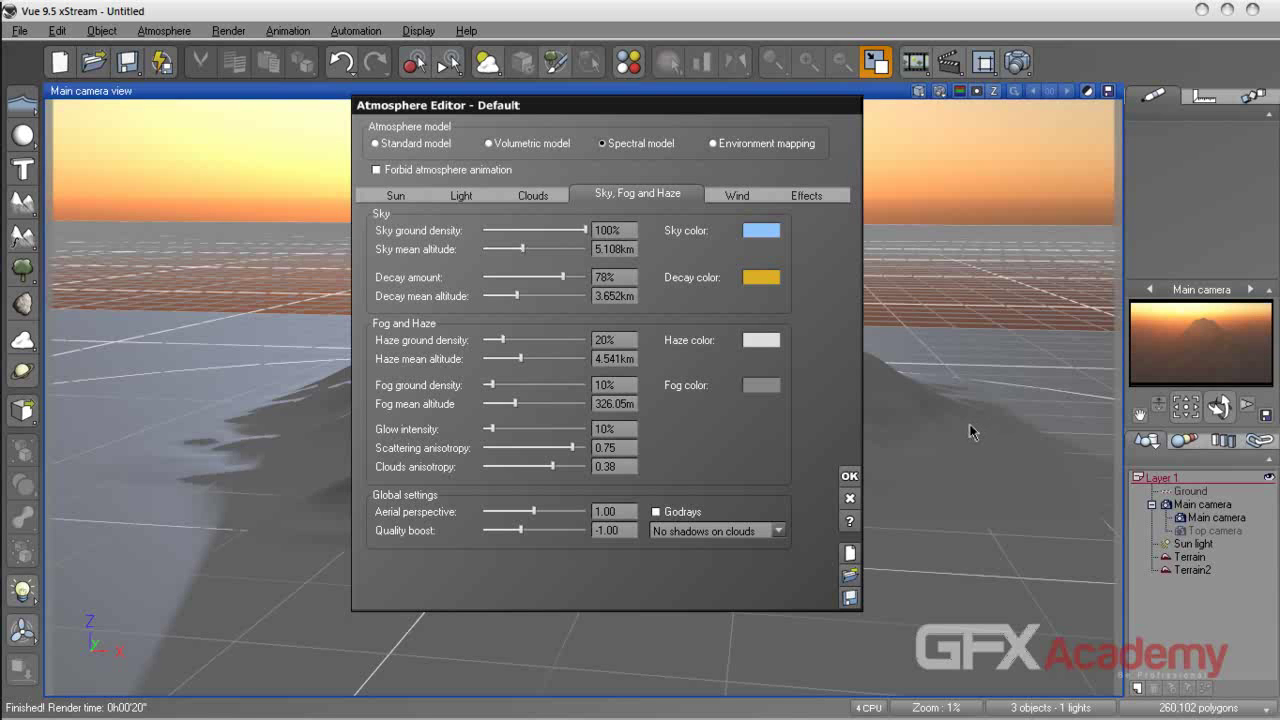
mouse_move(562, 277)
left_mouse_down()
mouse_move(586, 282)
mouse_move(575, 282)
left_mouse_up()
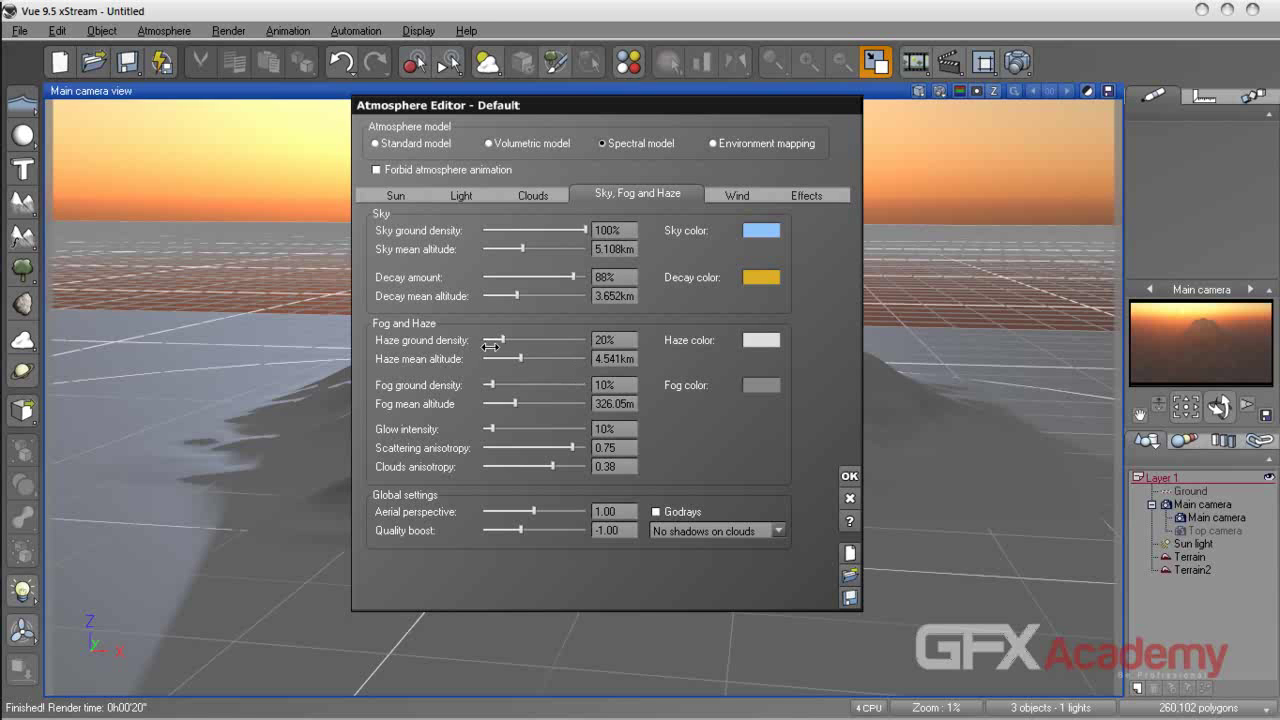
- Adjust the fog and haze: haze ground density 11%, haze mean altitude about 8.2 km, glow intensity 23%, scattering anisotropy 0.88
left_click_drag(497, 341, 533, 361)
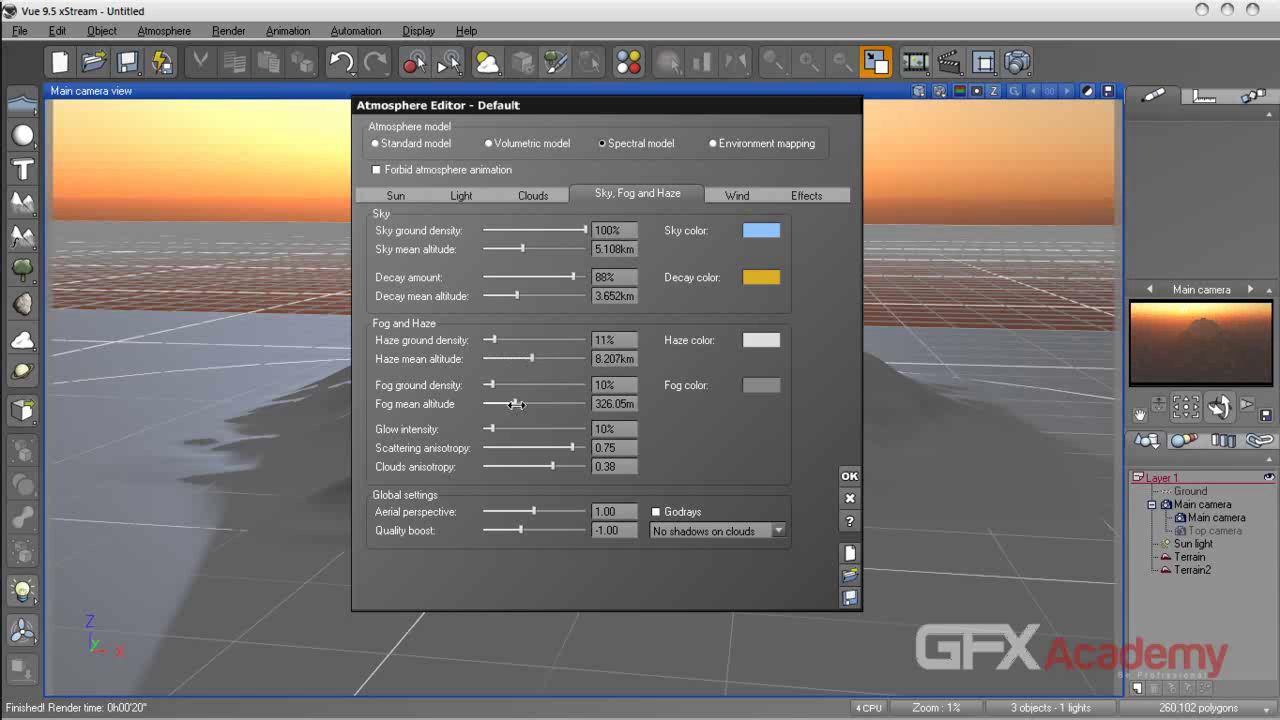
left_click_drag(491, 429, 505, 429)
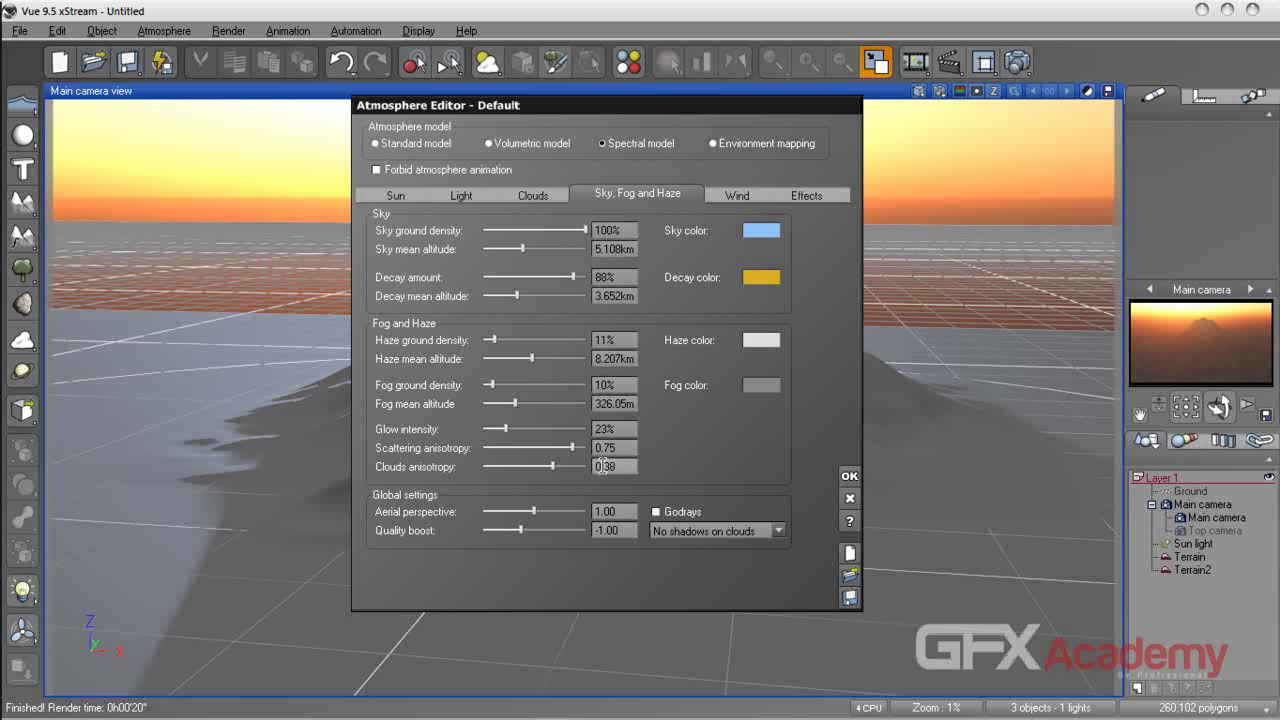
left_click_drag(572, 448, 581, 448)
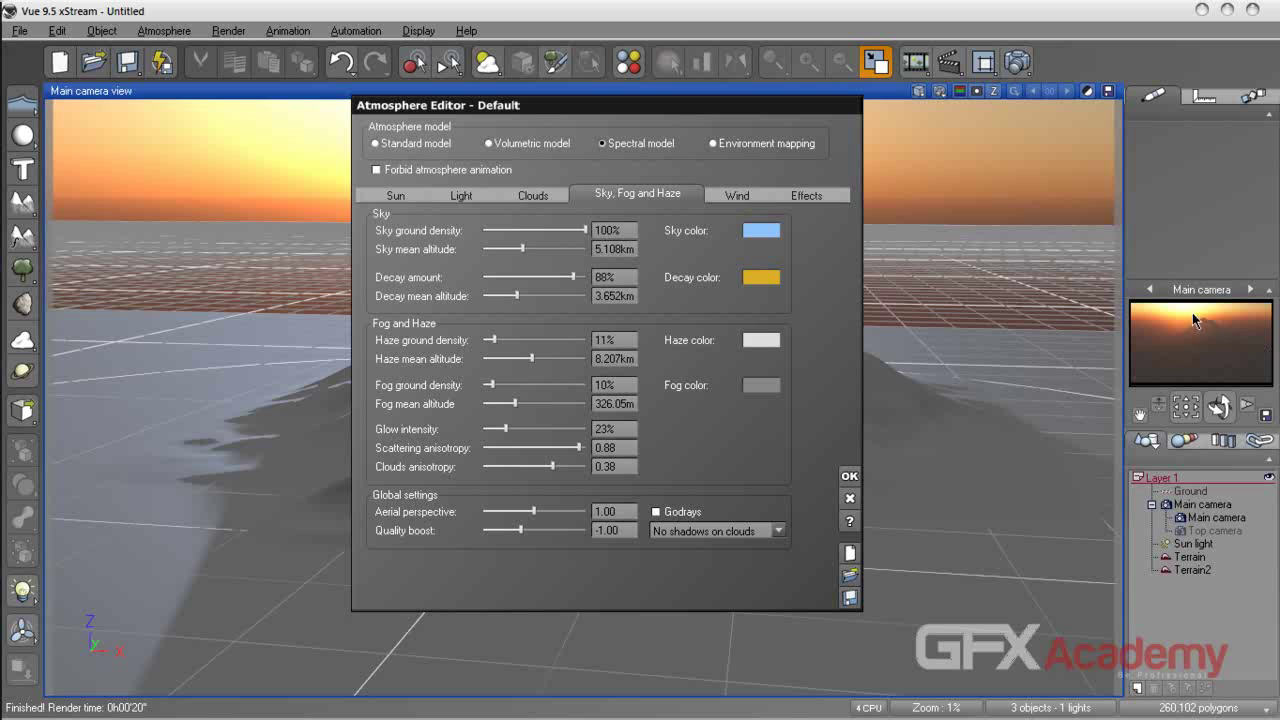
- Enable godrays and set the aerial perspective to about 1.43
mouse_move(530, 513)
left_mouse_down()
mouse_move(567, 513)
mouse_move(543, 512)
left_mouse_up()
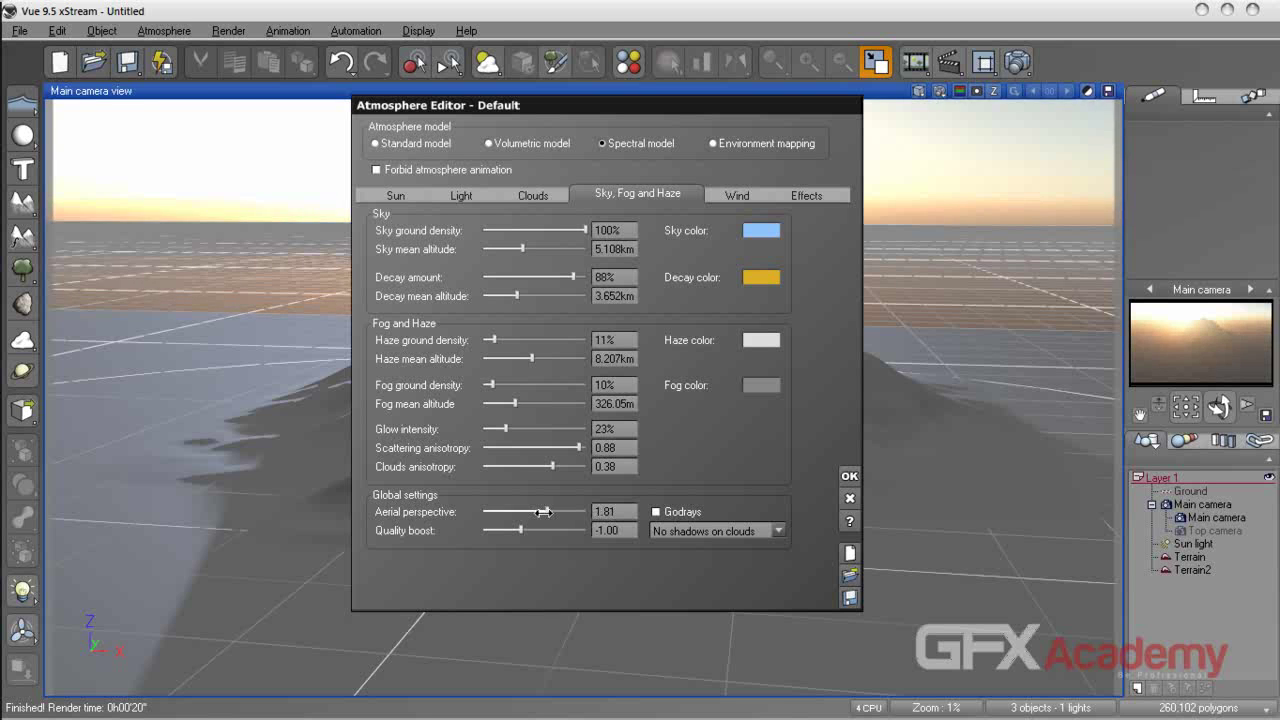
left_click(658, 513)
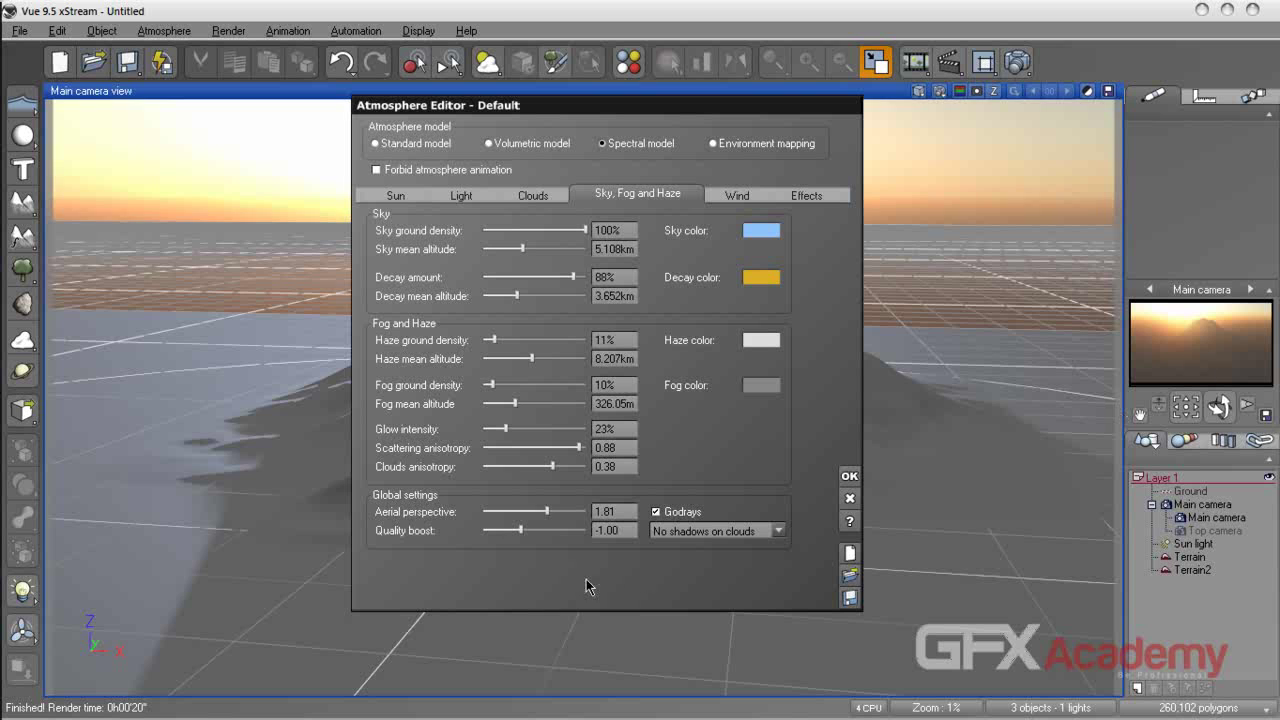
left_click_drag(546, 513, 541, 516)
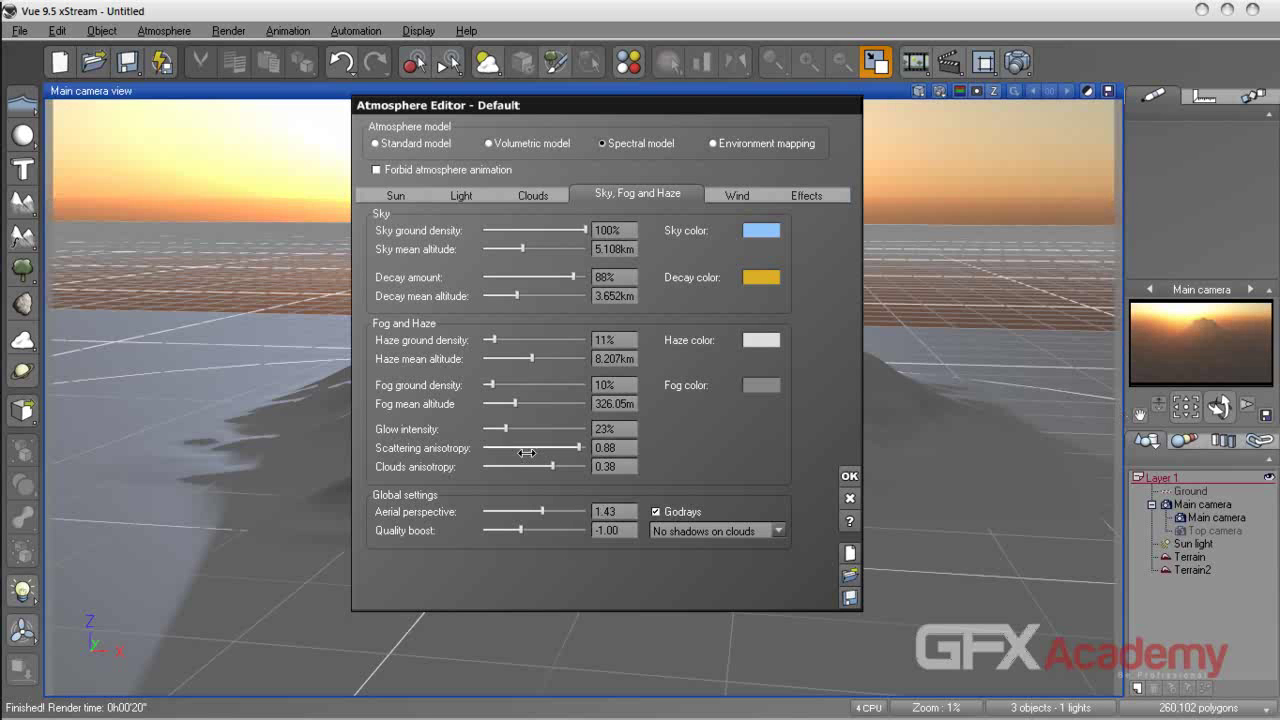
- Reduce the glow intensity to about 19% and slightly lower the clouds anisotropy
left_click_drag(509, 429, 505, 430)
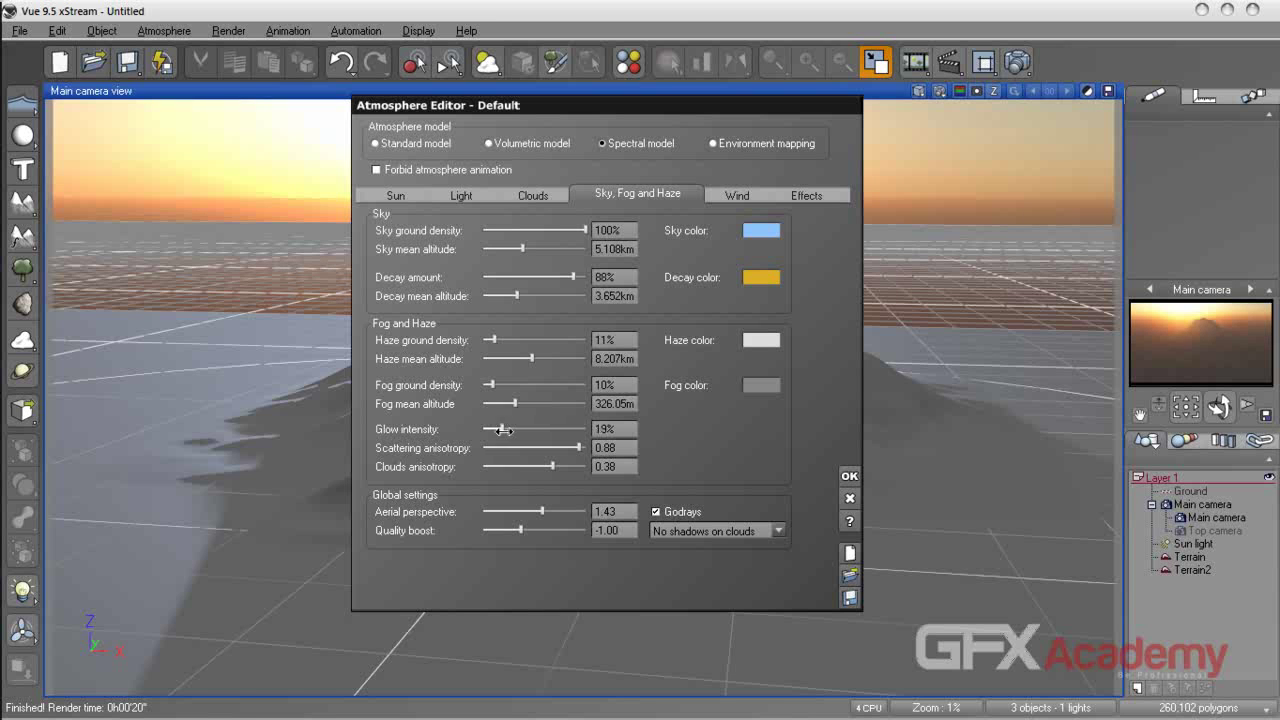
mouse_move(552, 467)
left_mouse_down()
mouse_move(565, 469)
mouse_move(550, 469)
left_mouse_up()
- Add a Dark Cumulus cloud layer from the Spectral 2 clouds collection to the atmosphere
left_click(533, 195)
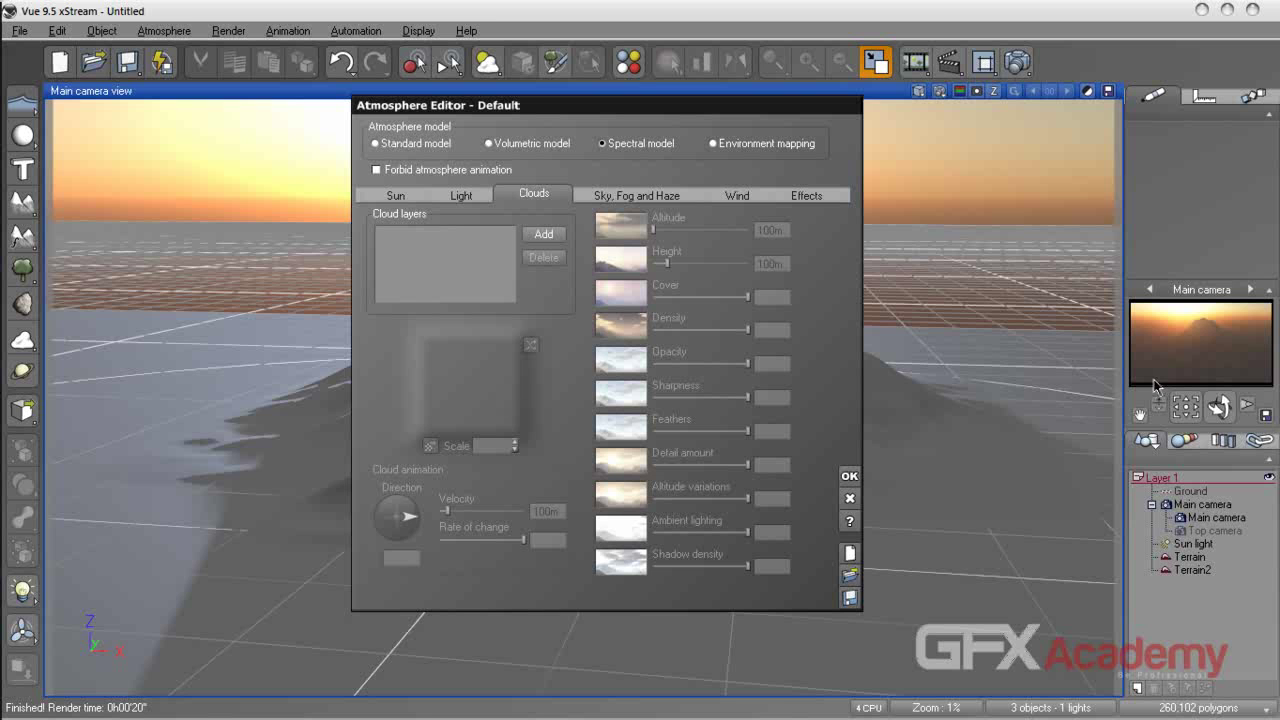
left_click_drag(562, 118, 628, 235)
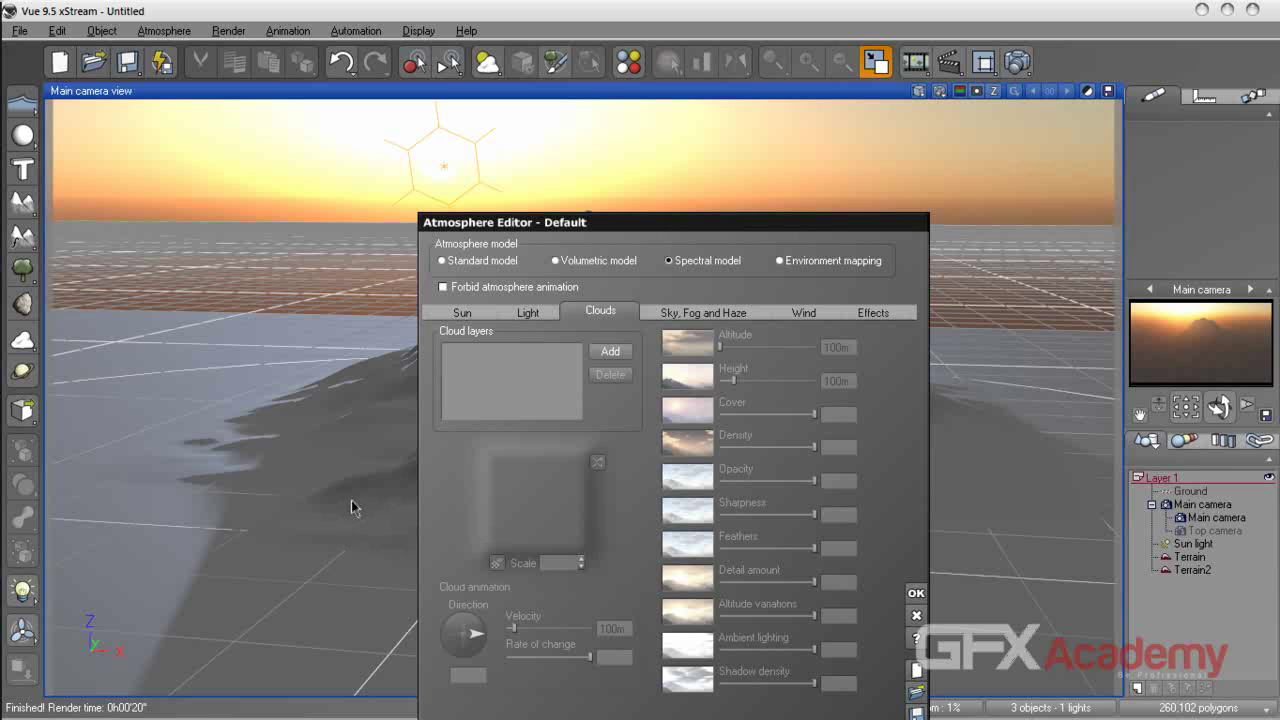
left_click_drag(590, 222, 641, 114)
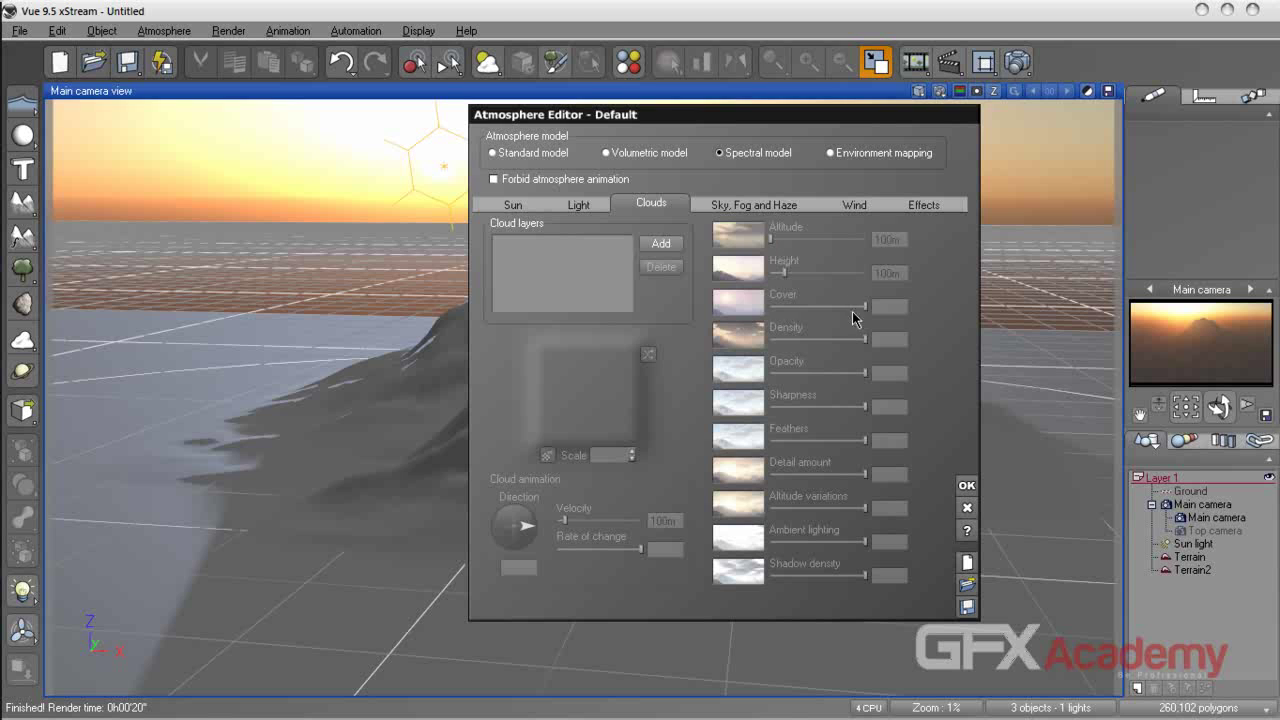
left_click(670, 250)
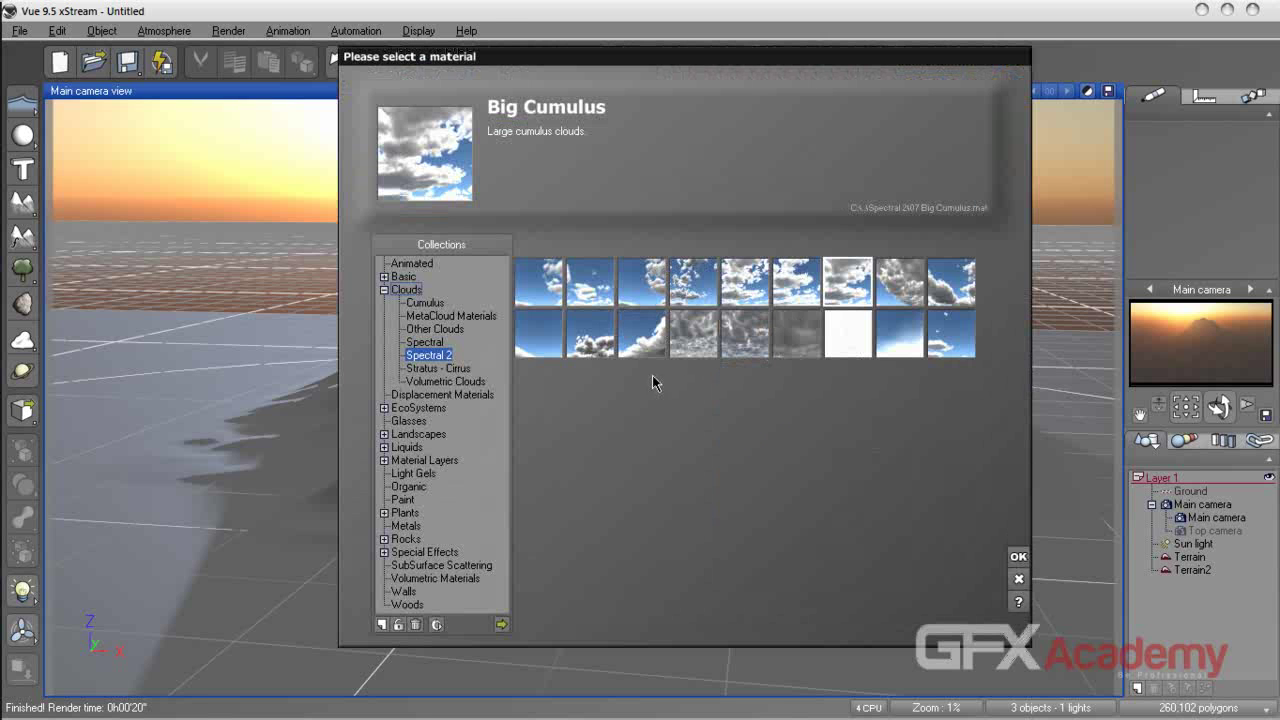
left_click(746, 285)
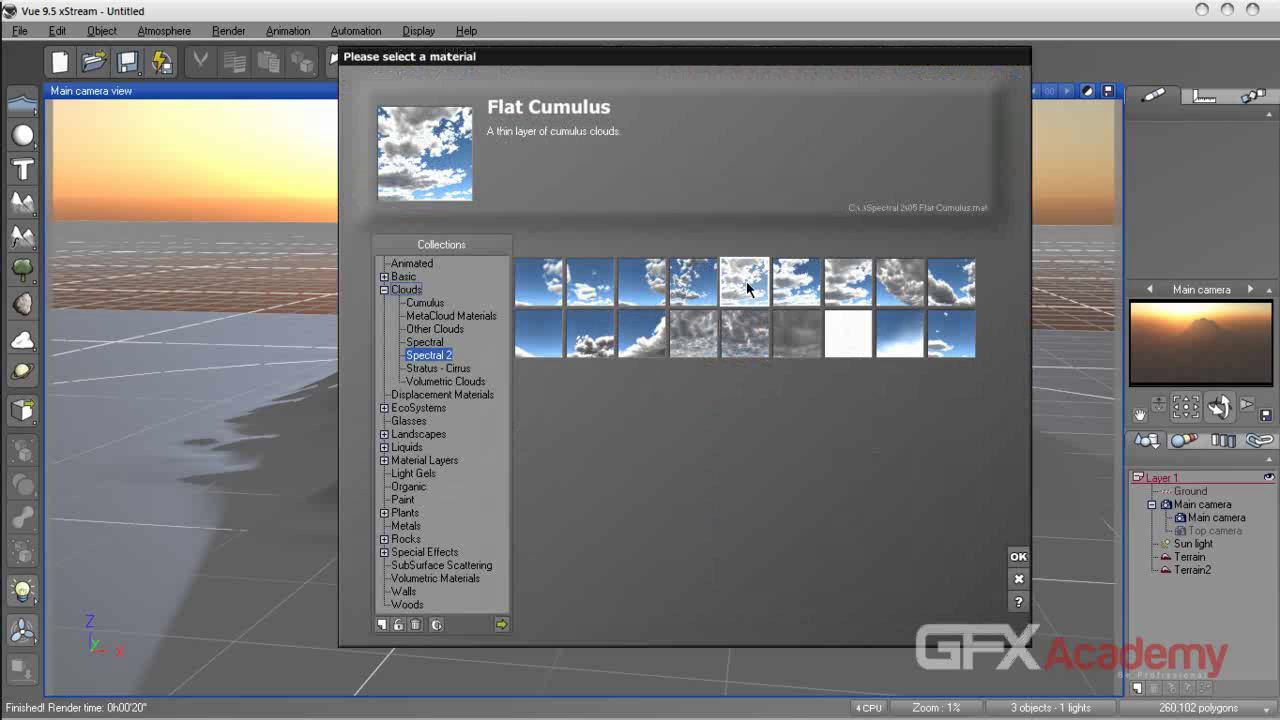
left_click(849, 280)
left_click(641, 340)
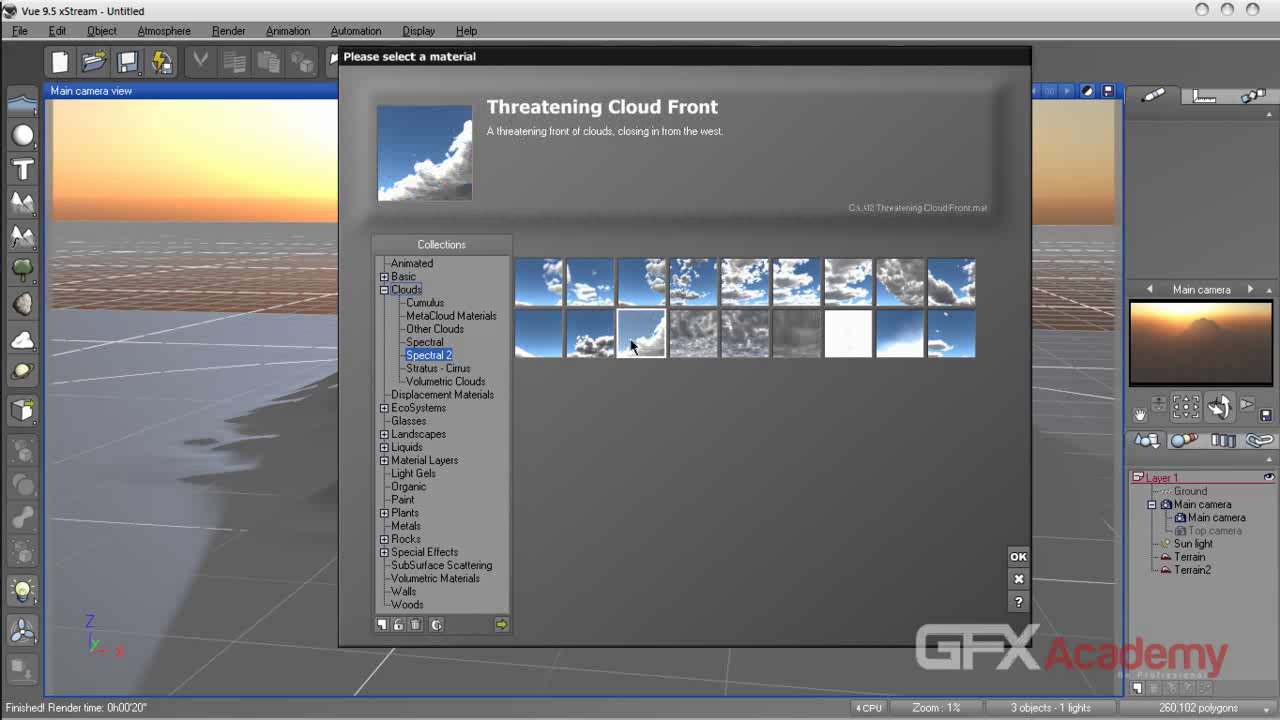
left_click(590, 335)
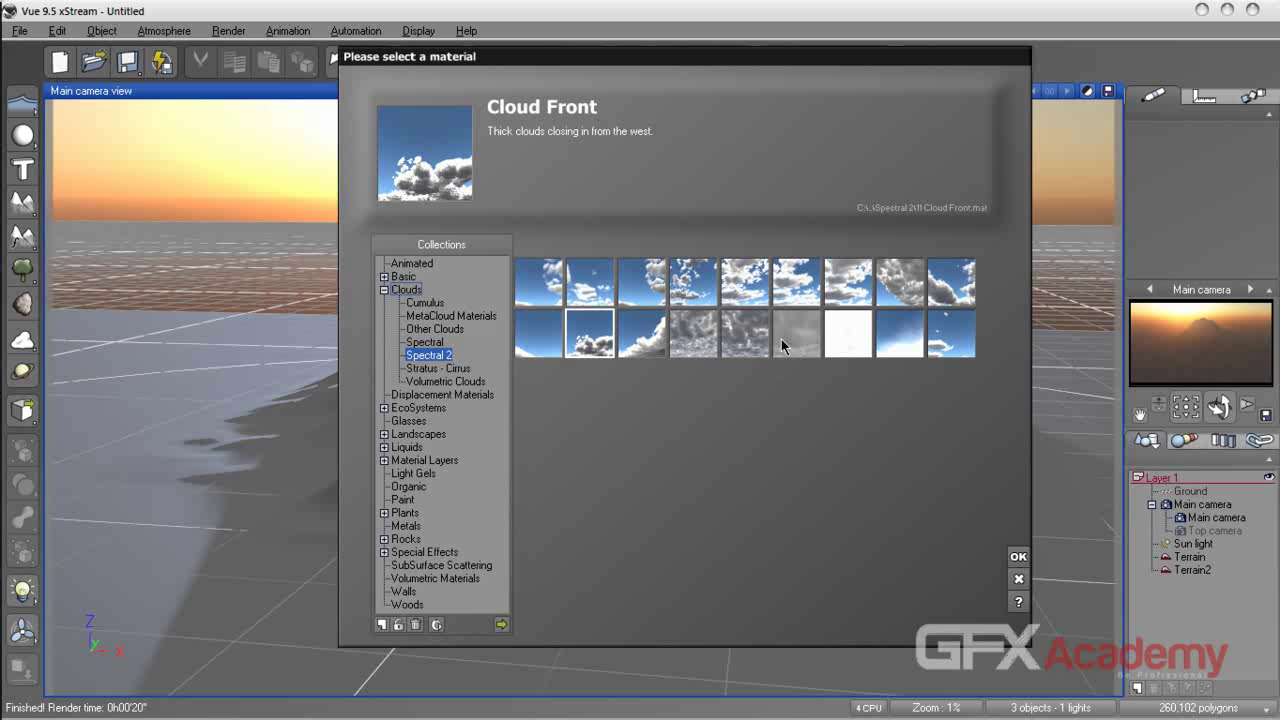
left_click(960, 286)
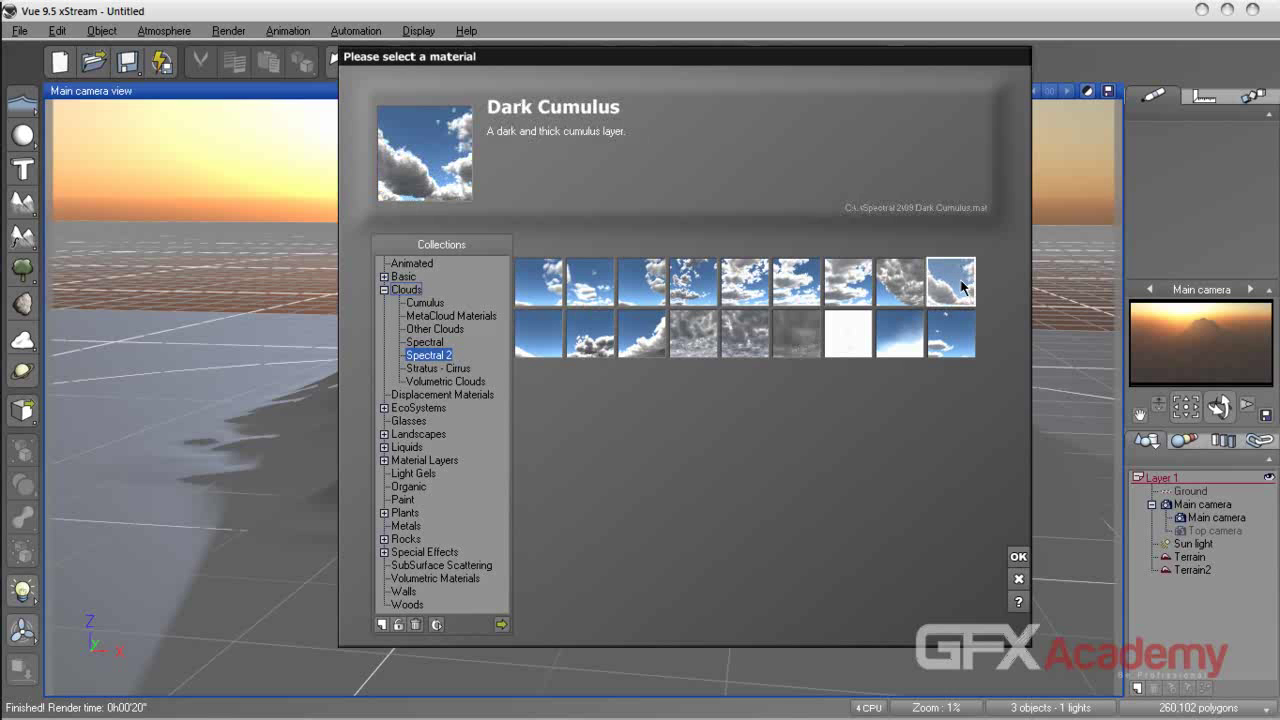
left_click(1018, 557)
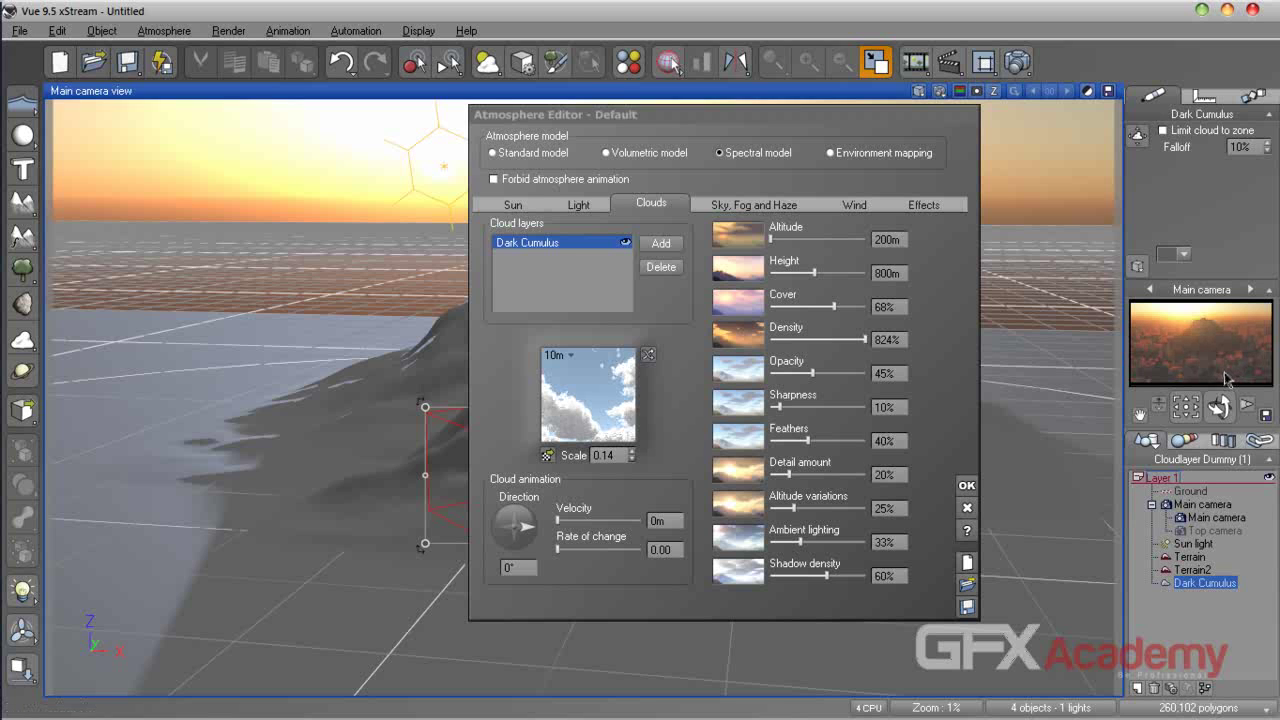
- Try the Dark Cumulus layer with a height of about 139 m and altitudes of 5.2 km and 1.1 km
left_click_drag(772, 240, 793, 241)
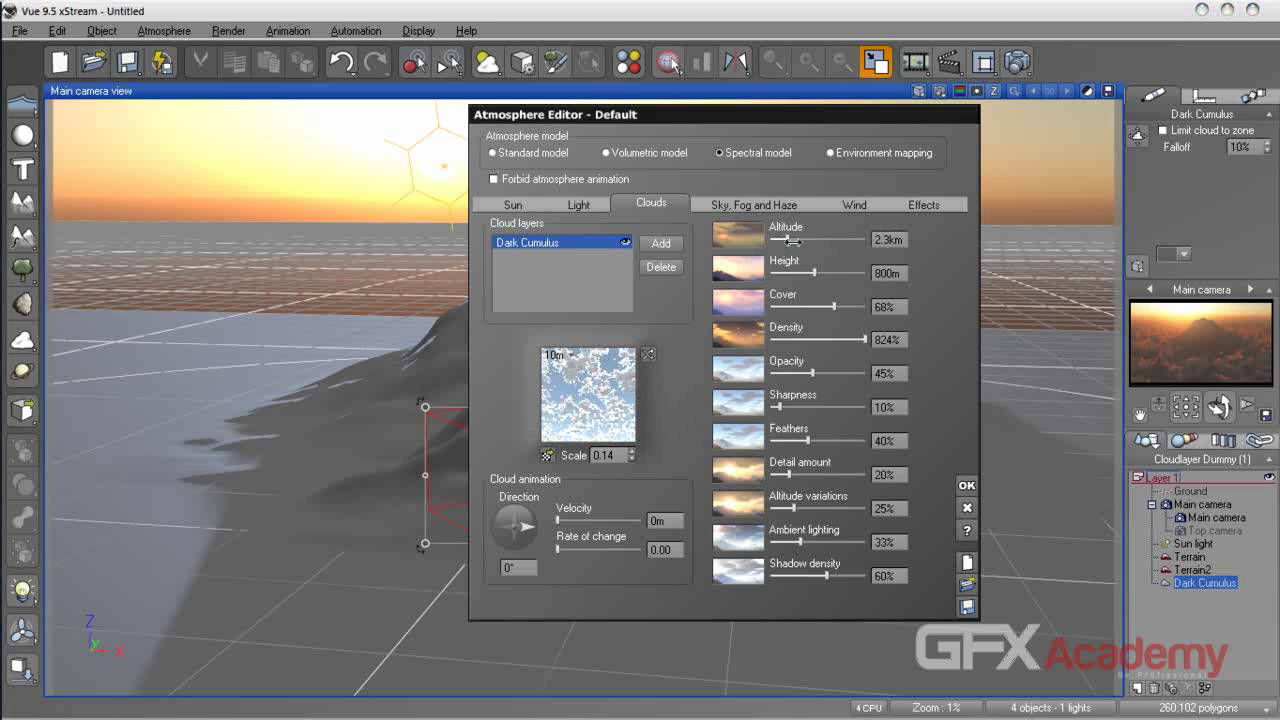
left_click_drag(791, 241, 805, 241)
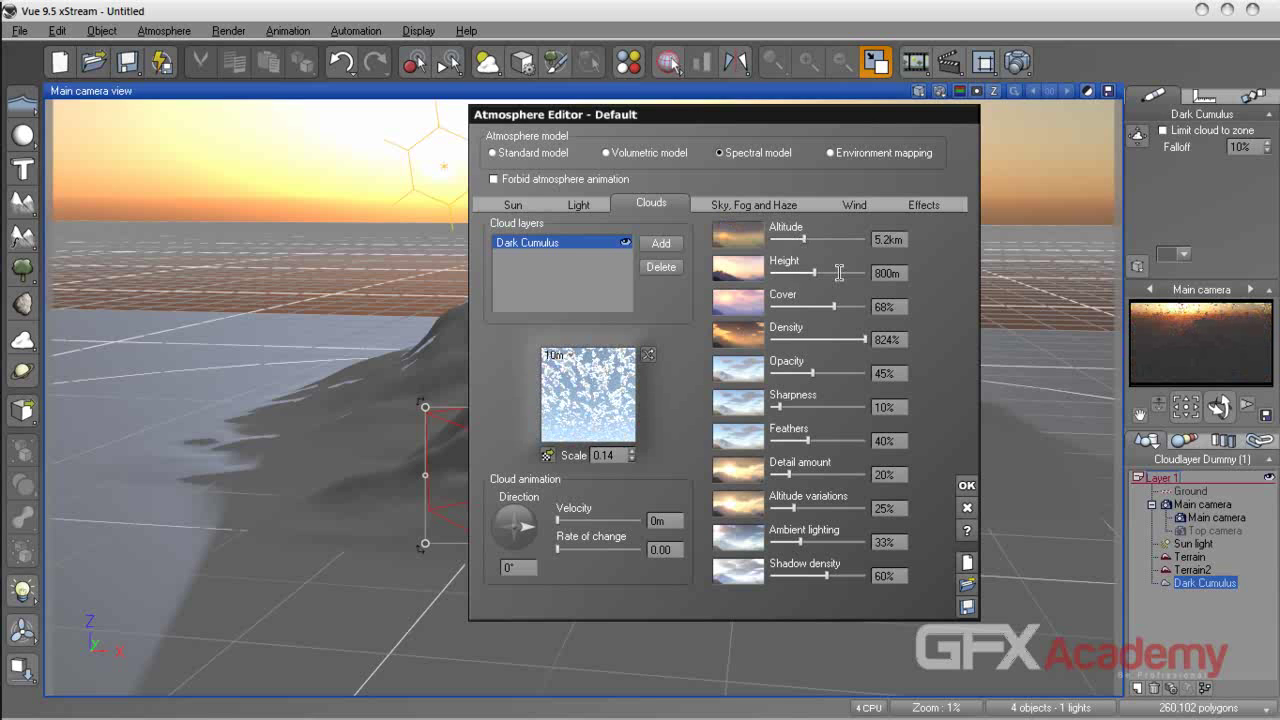
left_click_drag(814, 273, 791, 277)
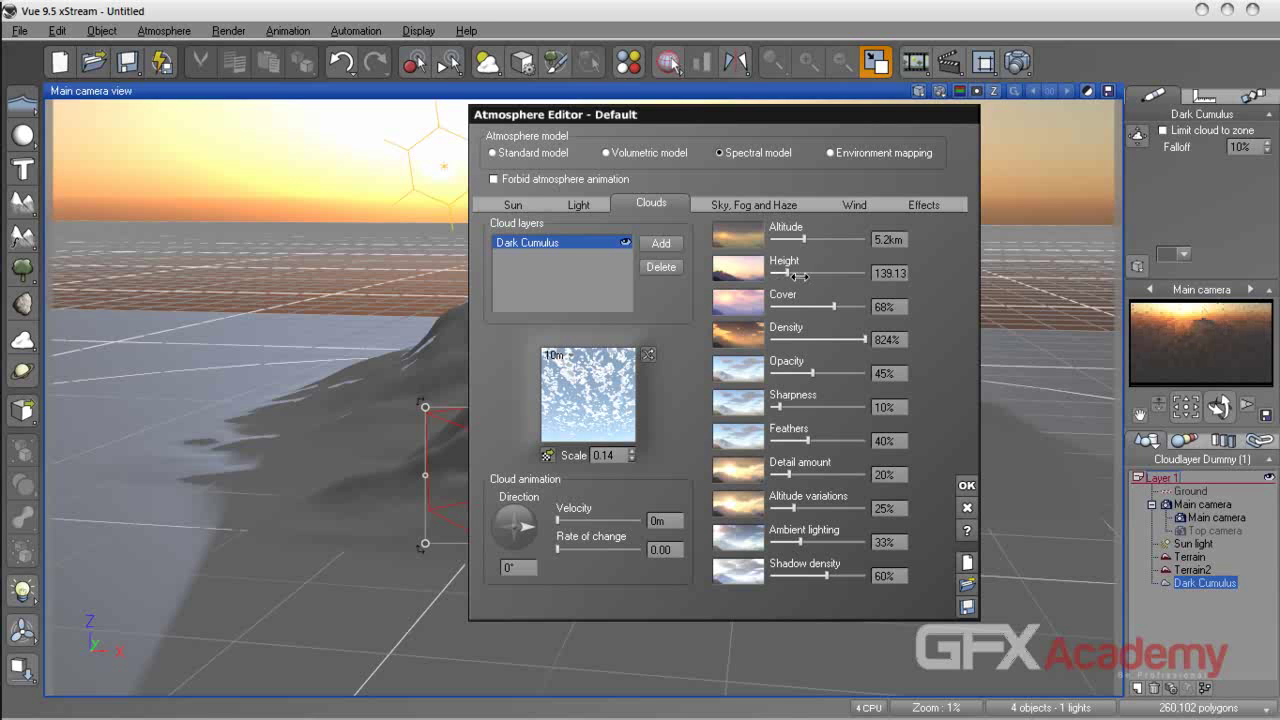
left_click_drag(807, 239, 790, 240)
left_click_drag(781, 240, 778, 240)
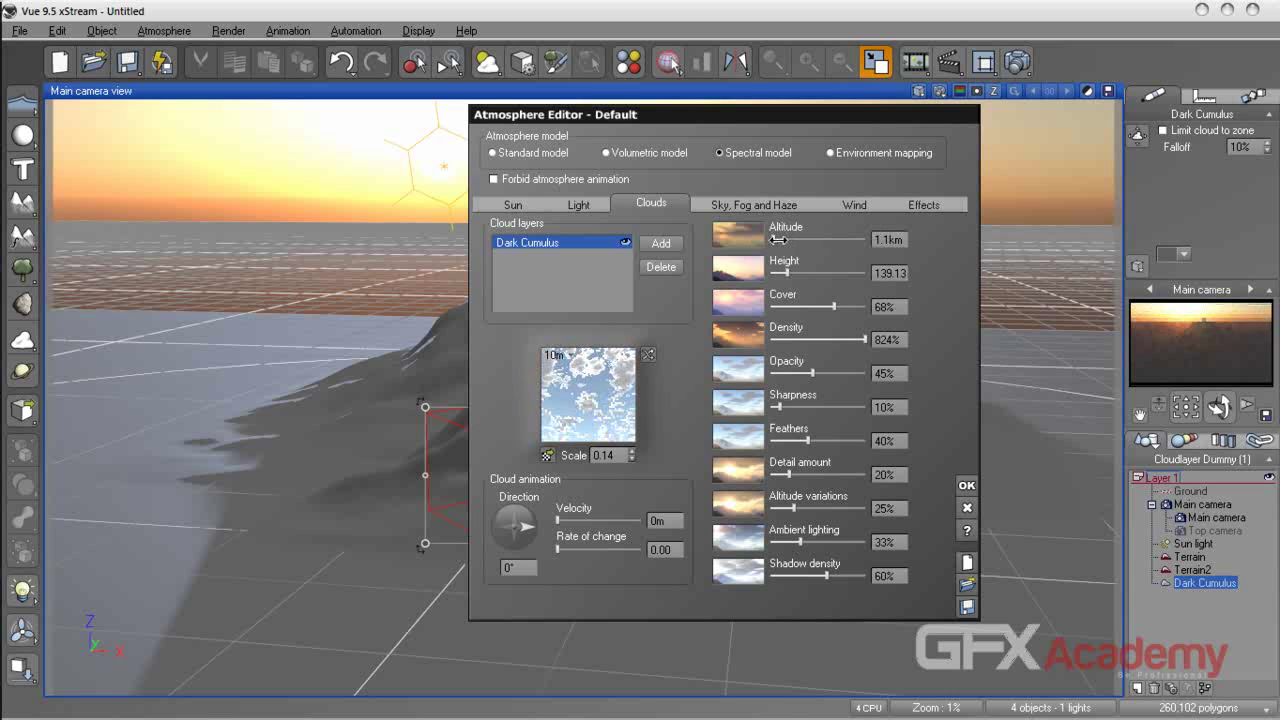
- Set the Dark Cumulus layer's height to 5 km and its altitude to about 3.1 km
left_click(833, 274)
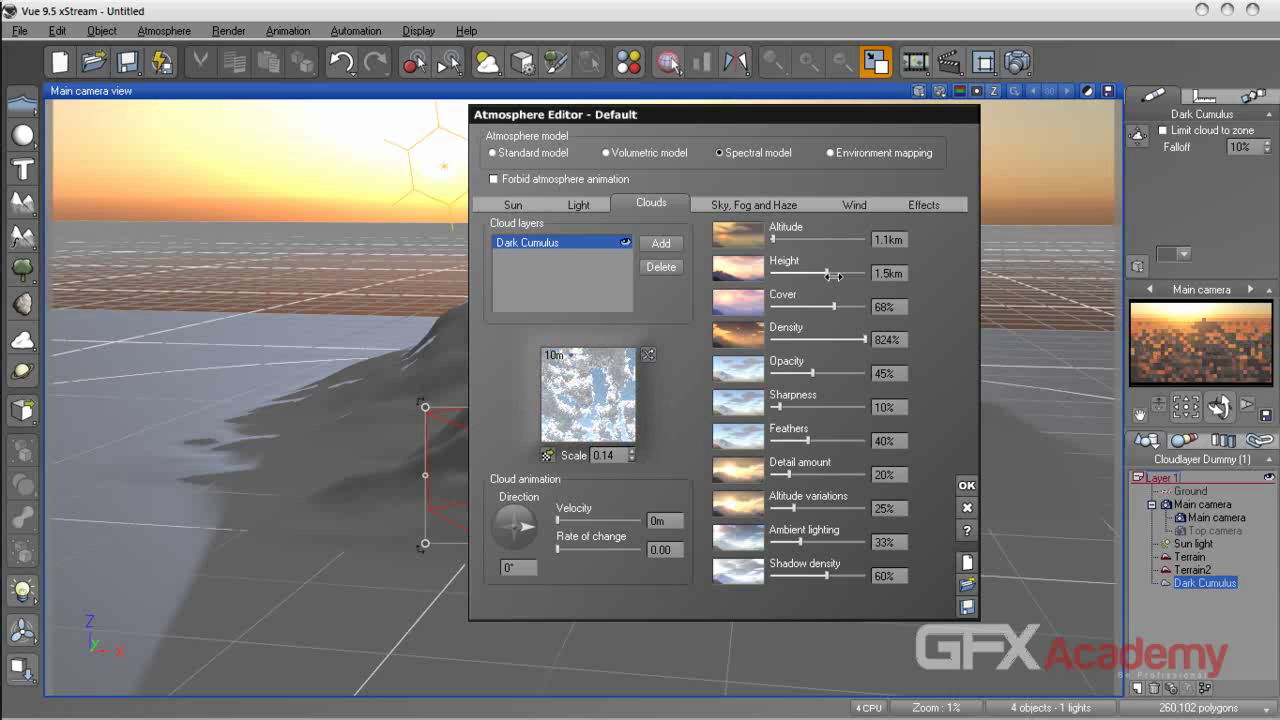
left_click_drag(857, 278, 857, 278)
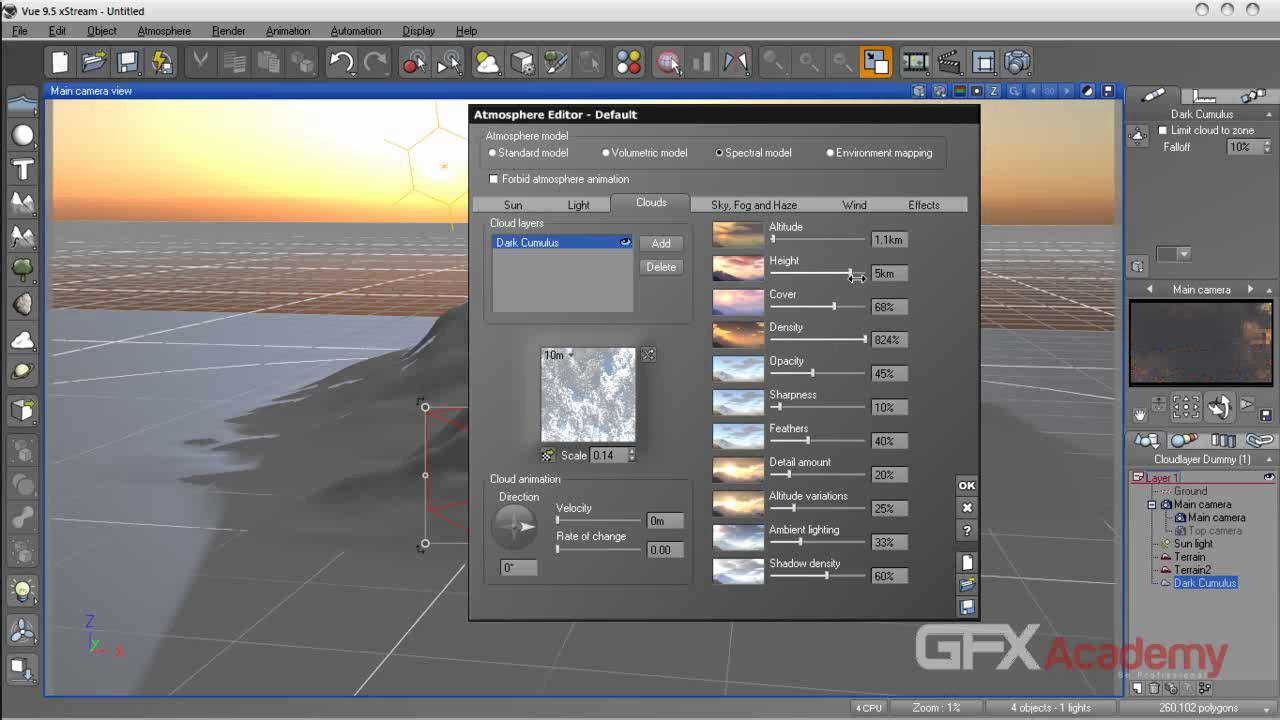
left_click_drag(777, 241, 791, 243)
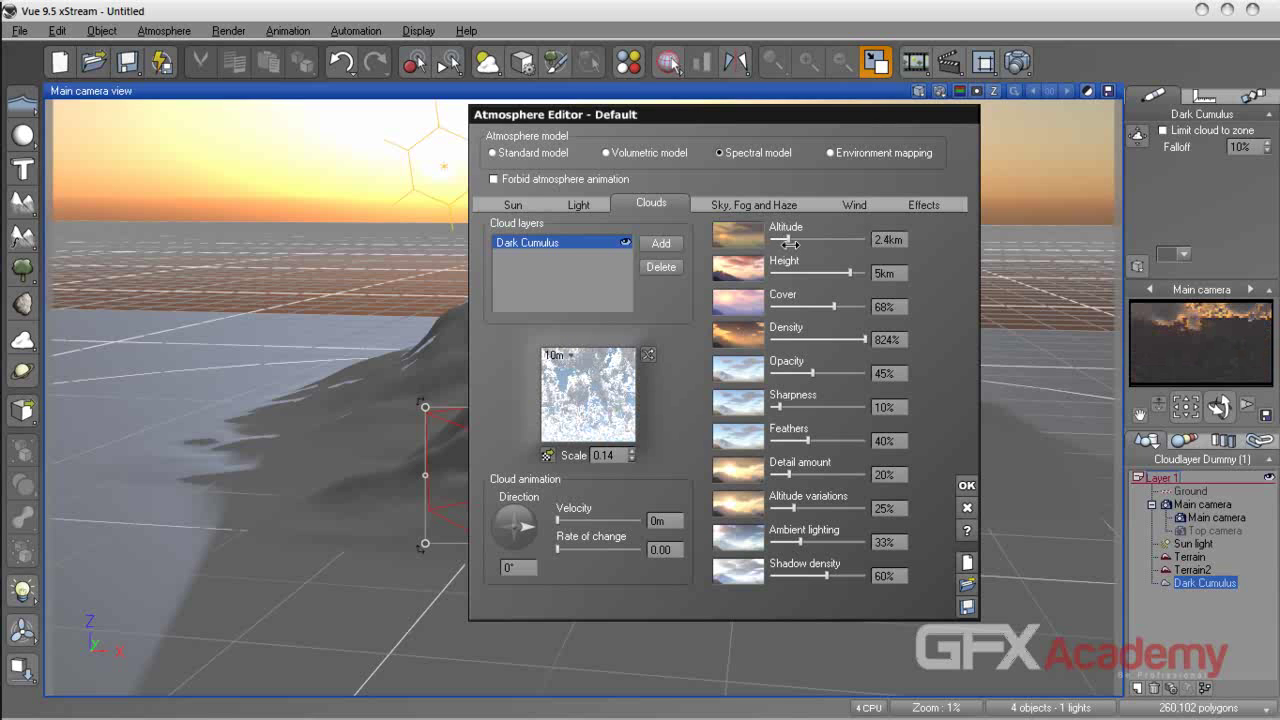
left_click_drag(791, 244, 797, 244)
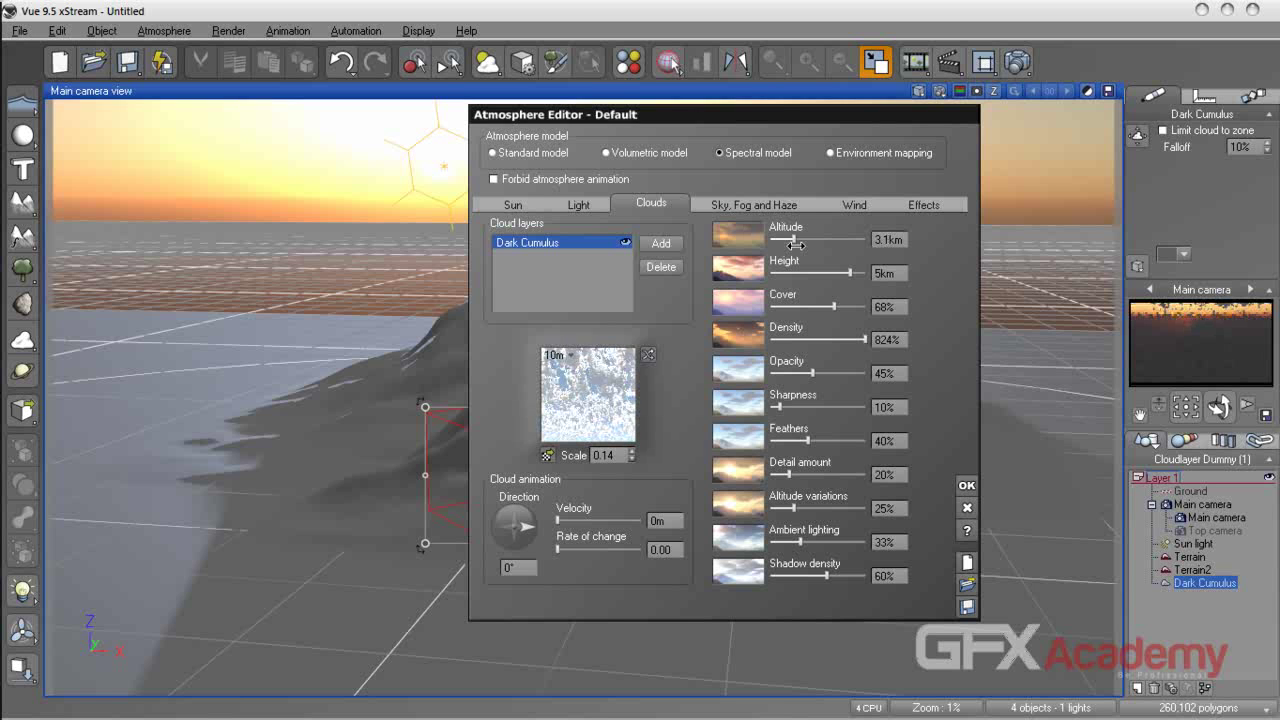
- Replace the Dark Cumulus layer with a Thick, High Cumulus layer from the Spectral 2 clouds collection
left_click(661, 267)
left_click(660, 243)
left_click(805, 288)
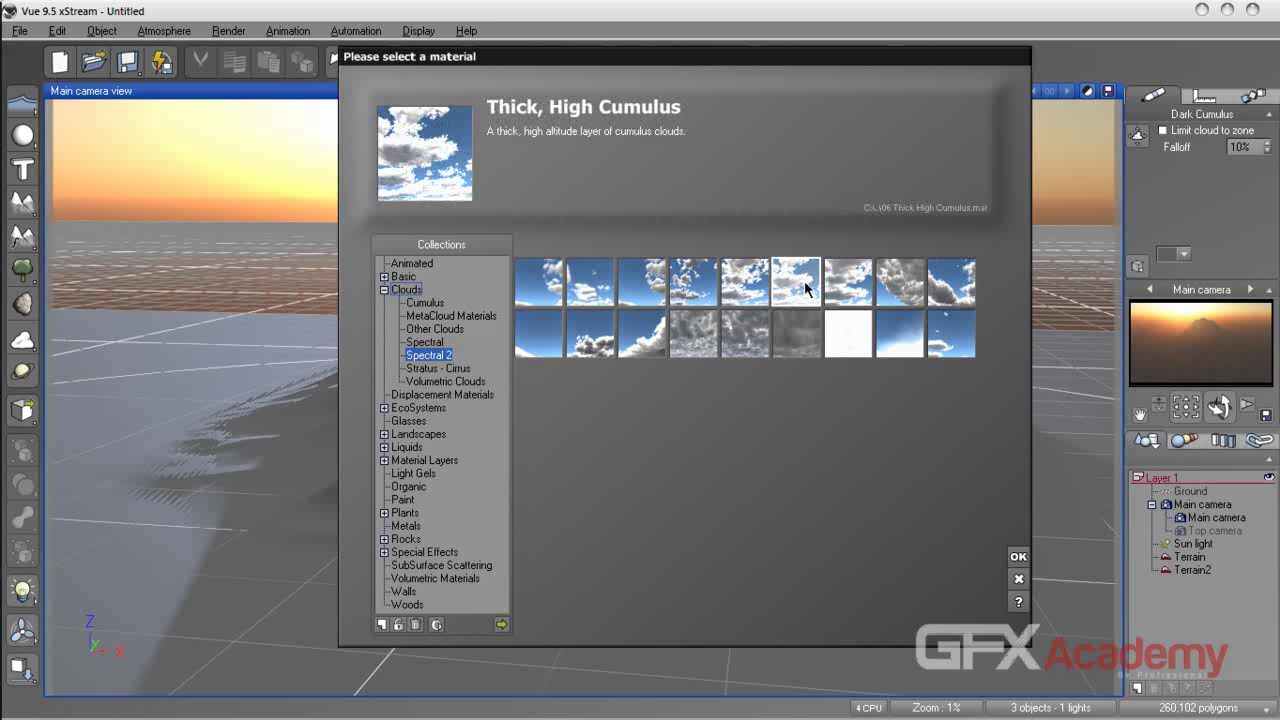
left_click(1018, 557)
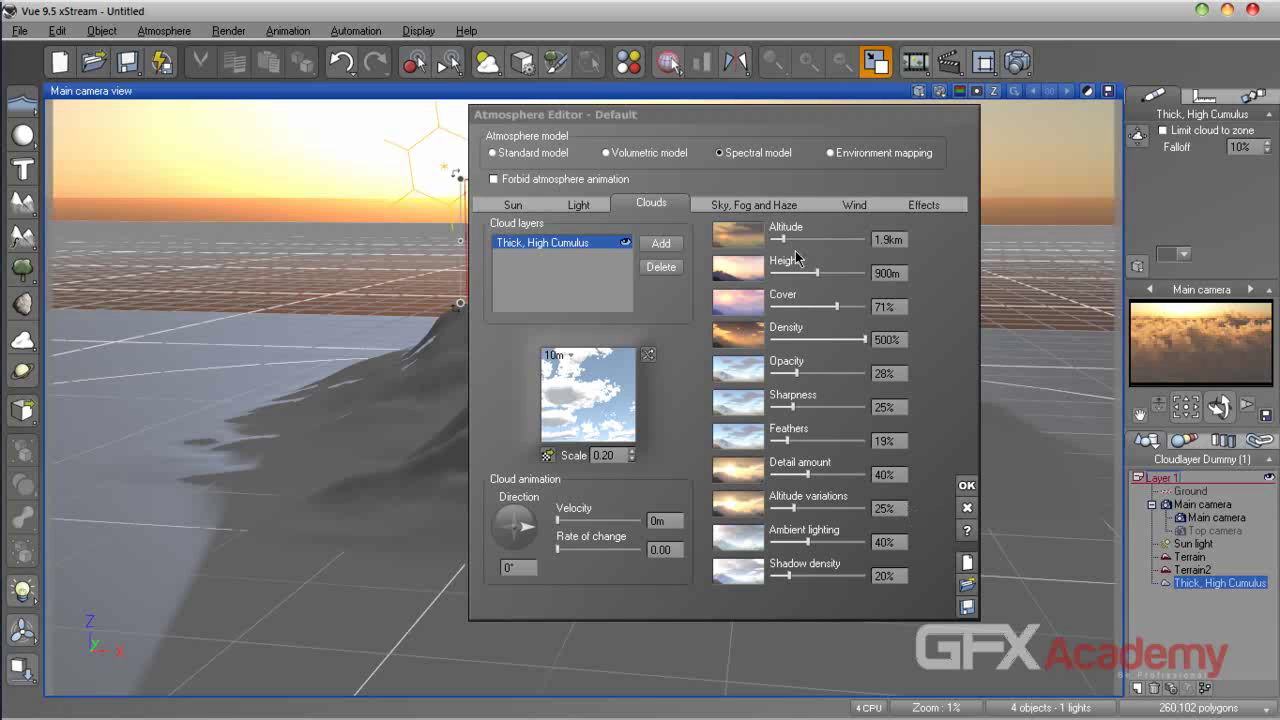
- Try the Thick, High Cumulus layer with a height of 1.3 km and altitudes from 2.1 km up to 8.6 km
left_click_drag(786, 241, 788, 241)
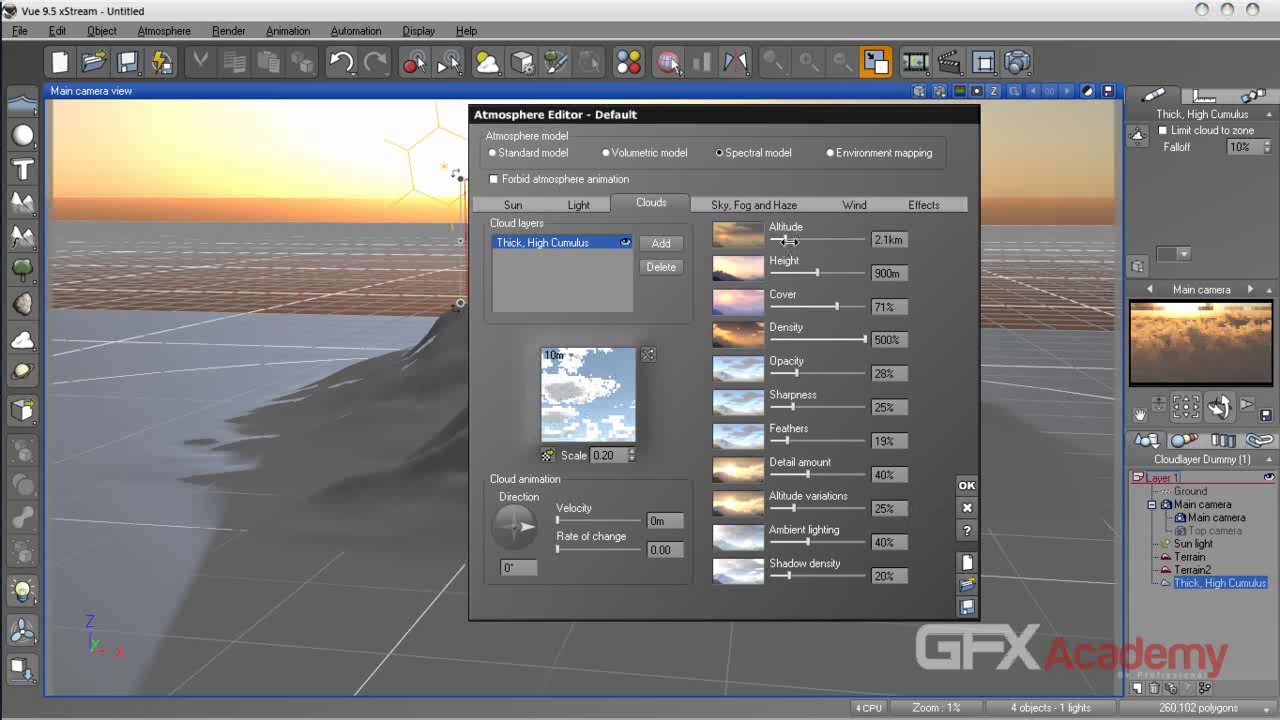
left_click_drag(789, 242, 791, 242)
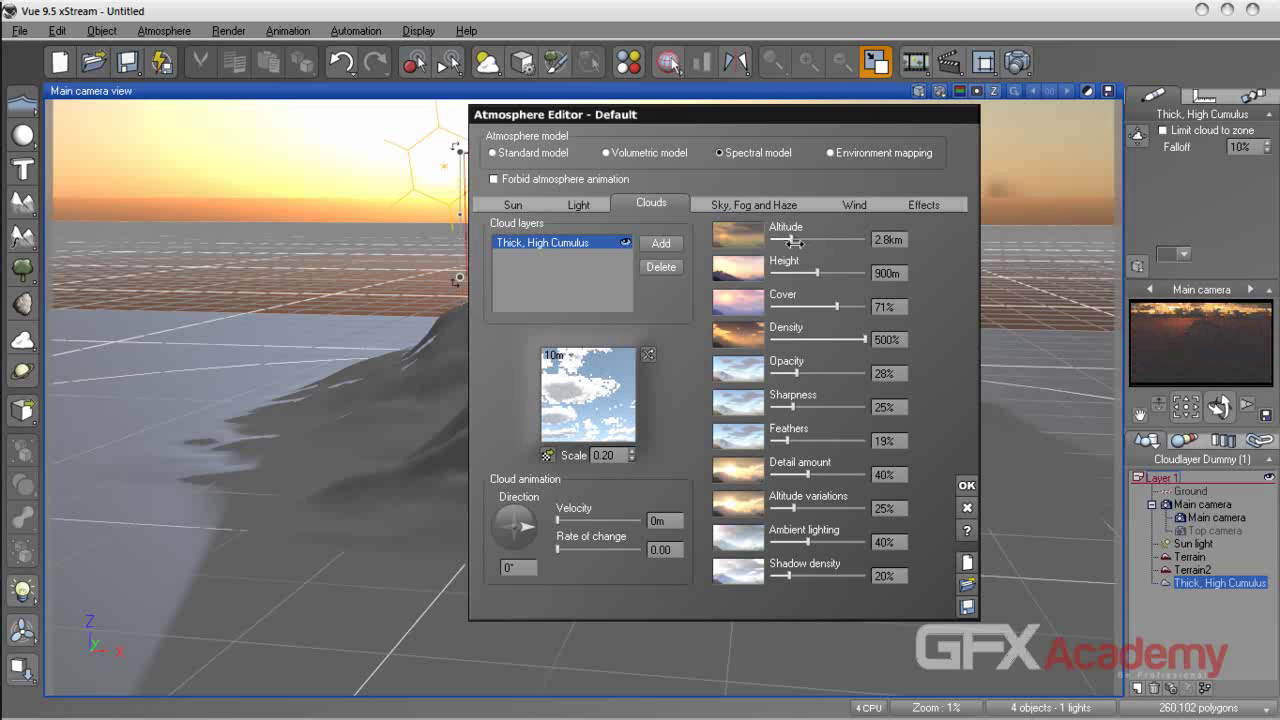
left_click_drag(803, 276, 806, 242)
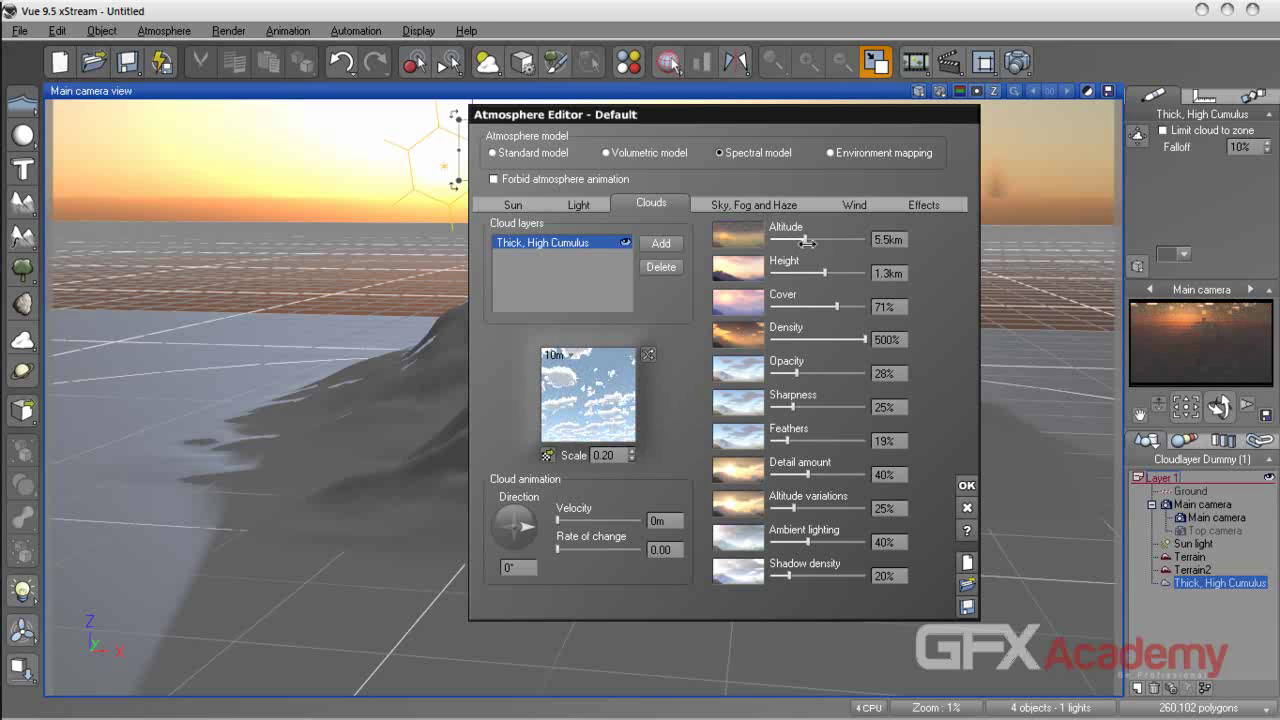
left_click_drag(815, 242, 816, 242)
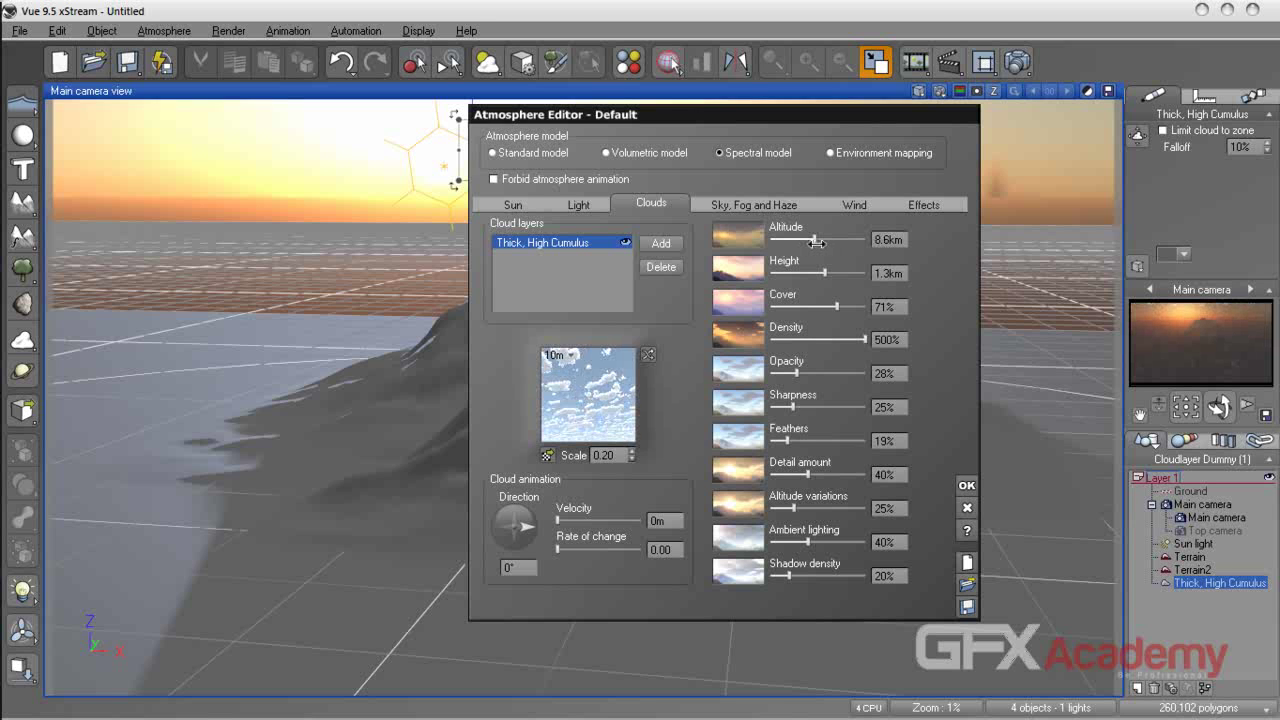
- Delete the Thick, High Cumulus layer and look through the Spectral, Spectral 2 and Stratus - Cirrus cloud materials for a replacement
left_click(669, 277)
left_click(661, 244)
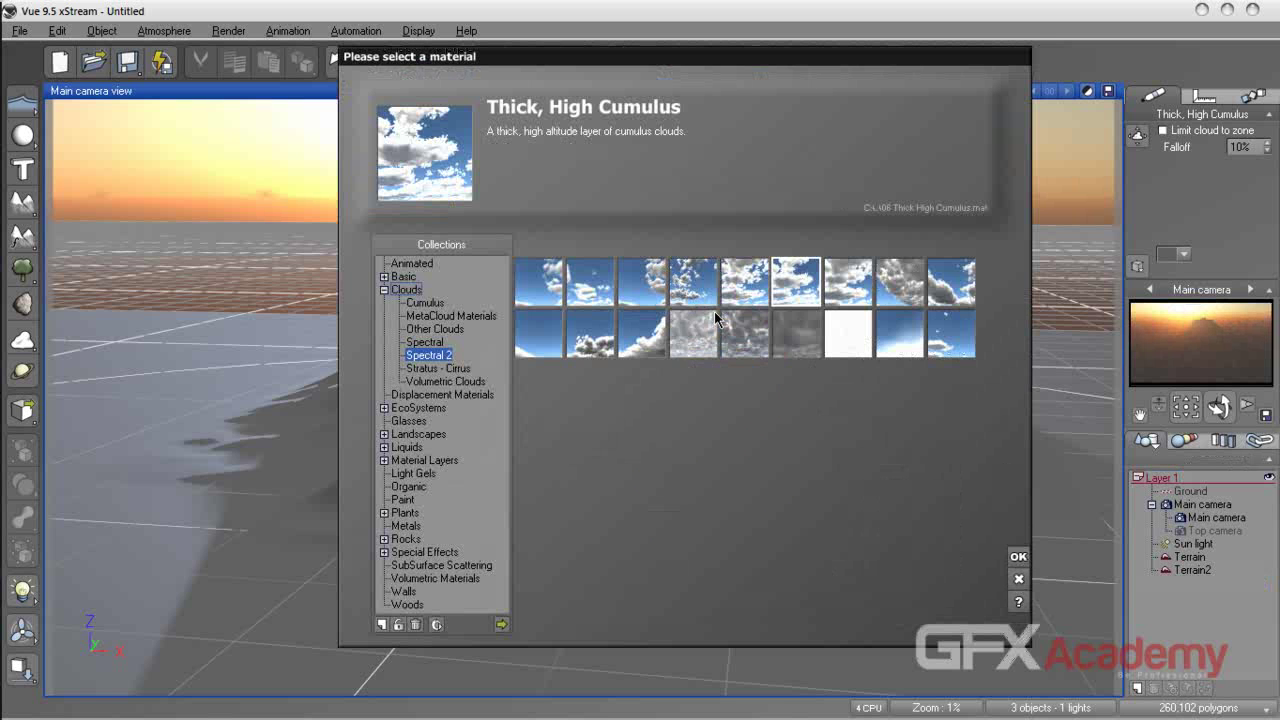
left_click(428, 343)
left_click(444, 369)
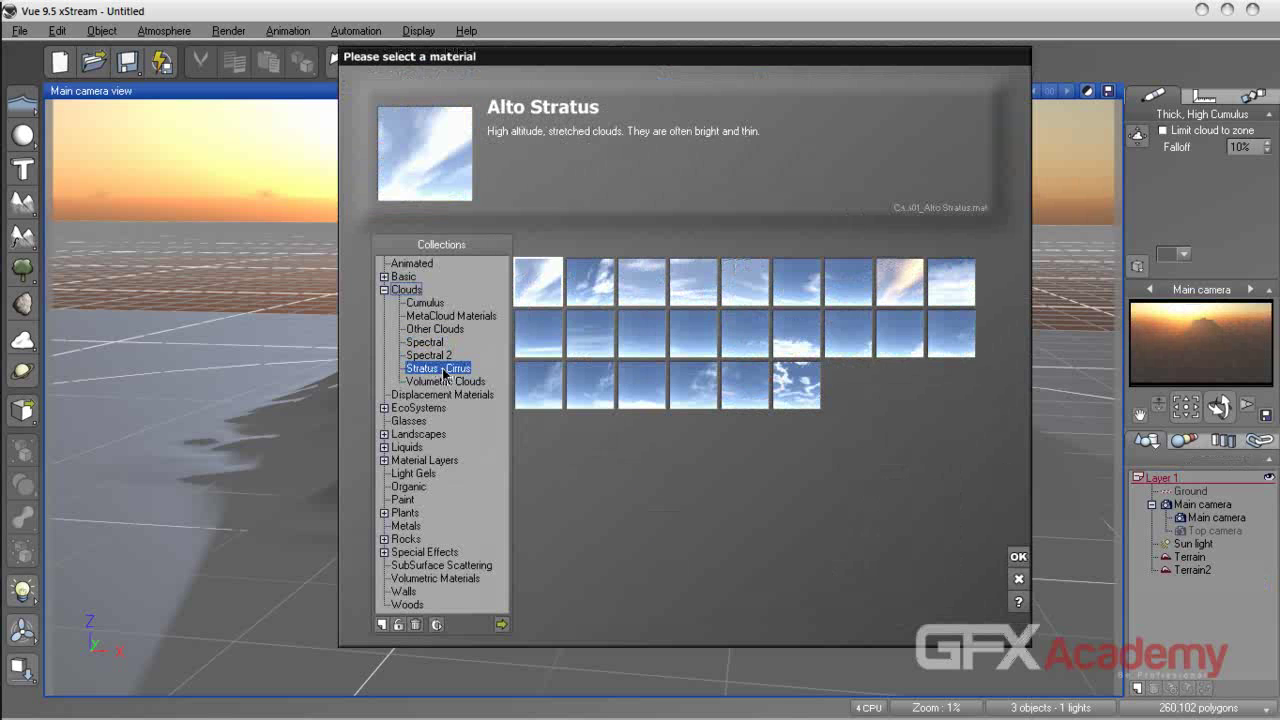
left_click(445, 356)
left_click(712, 292)
left_click(743, 290)
left_click(900, 301)
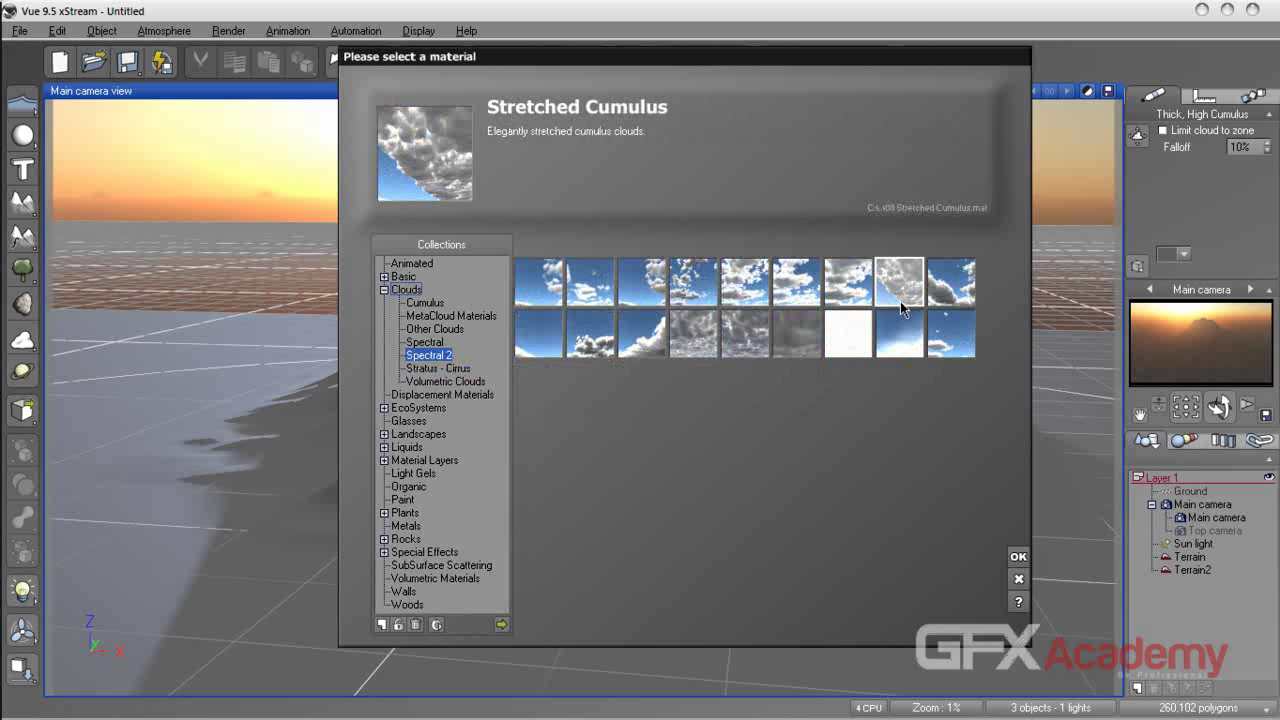
left_click(968, 302)
left_click(655, 345)
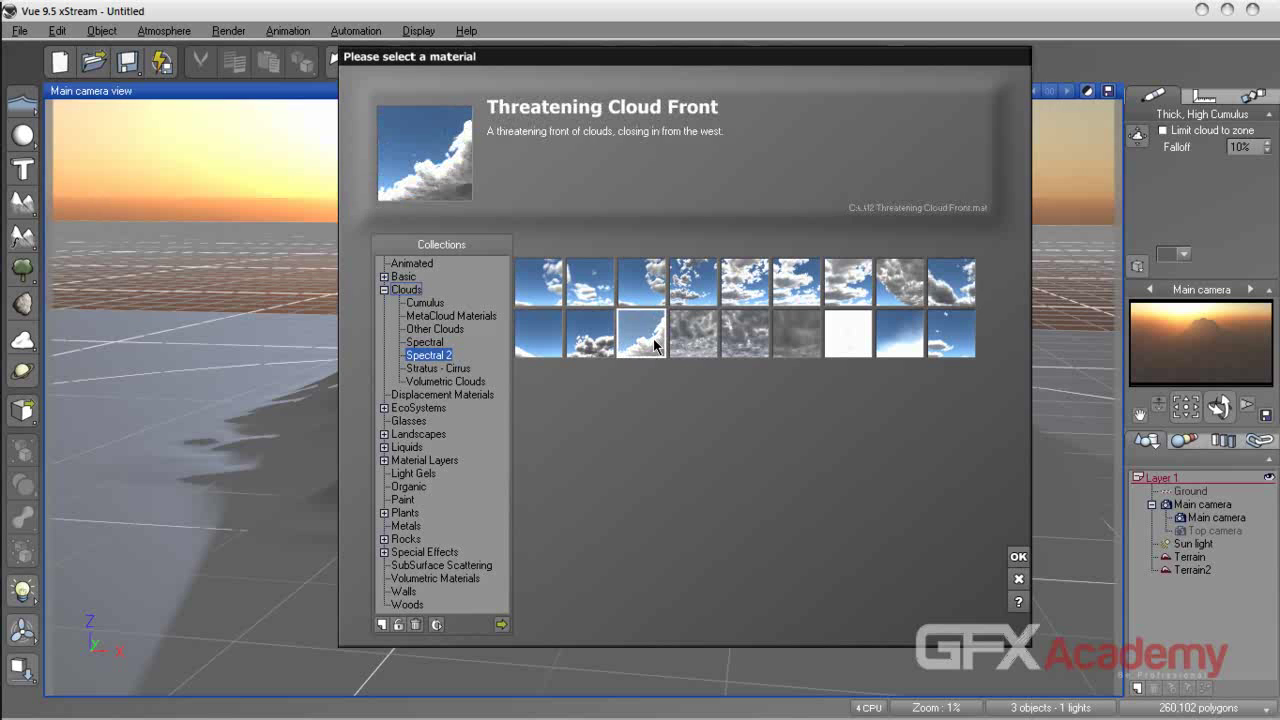
left_click(432, 344)
left_click(596, 302)
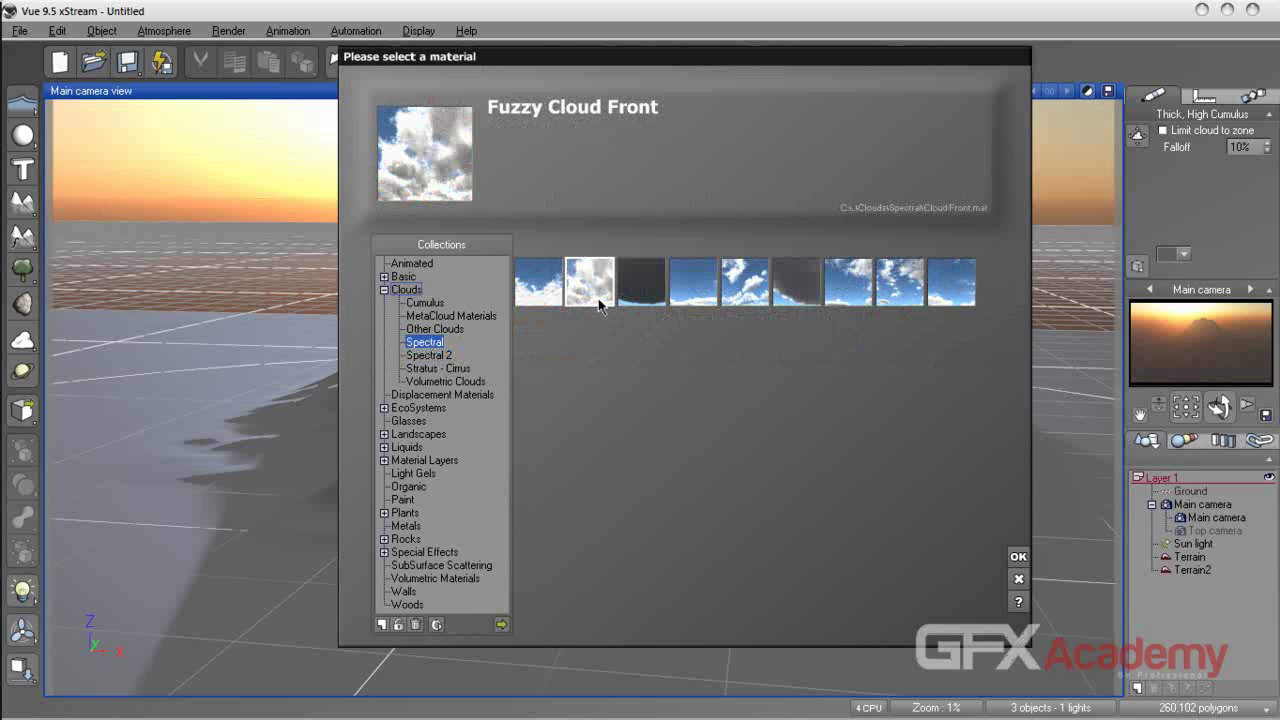
left_click(790, 308)
left_click(440, 368)
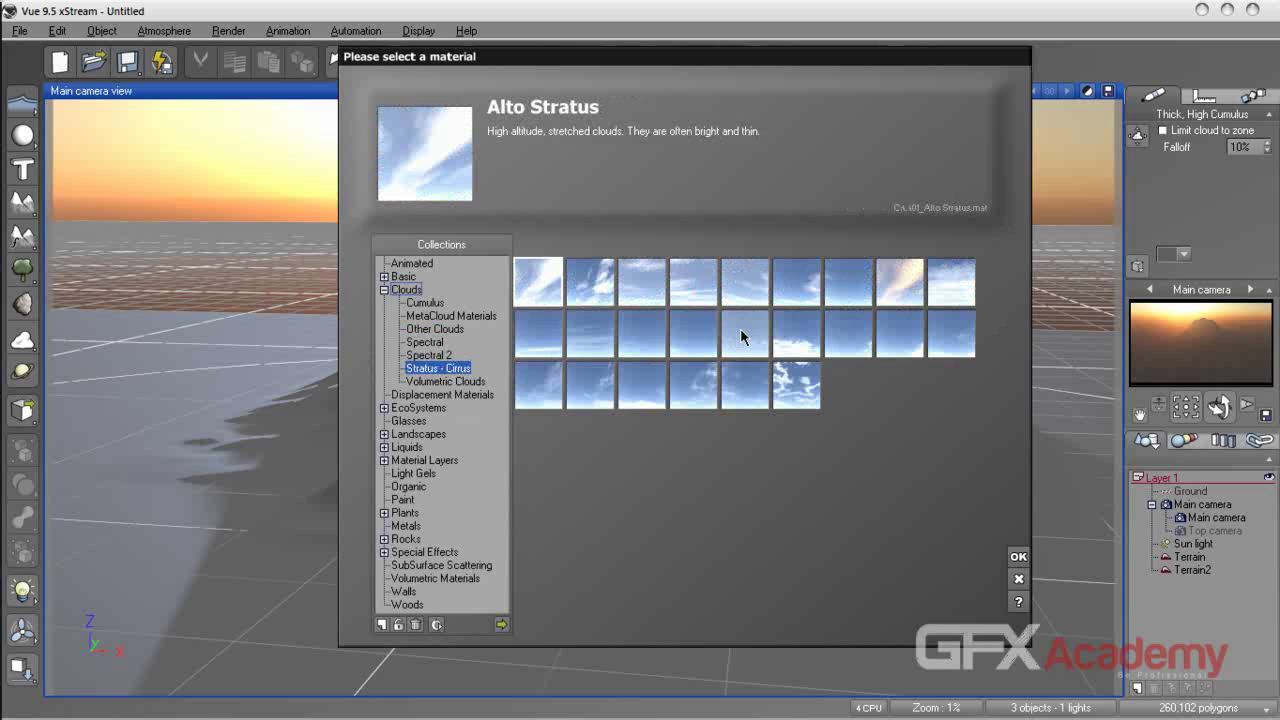
- Compare the cumulus presets in the Spectral 2 collection and add a Big Cumulus cloud layer to the atmosphere
left_click(428, 355)
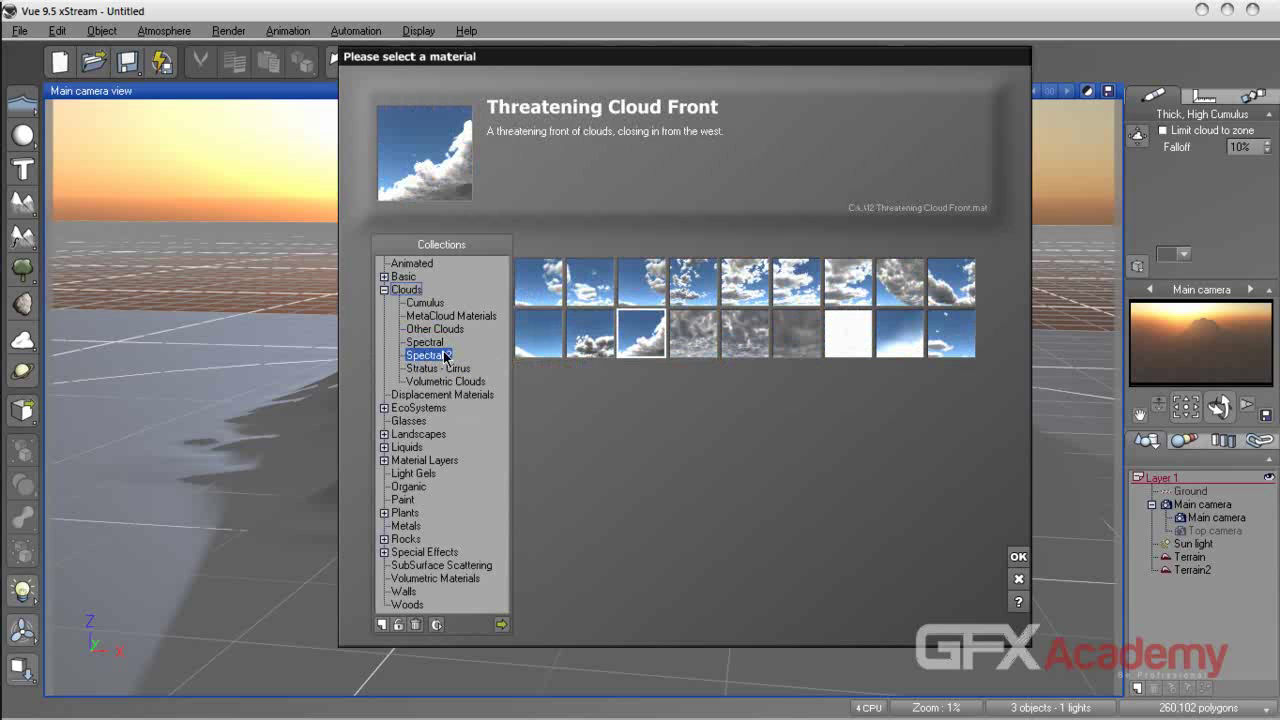
left_click(745, 284)
left_click(793, 295)
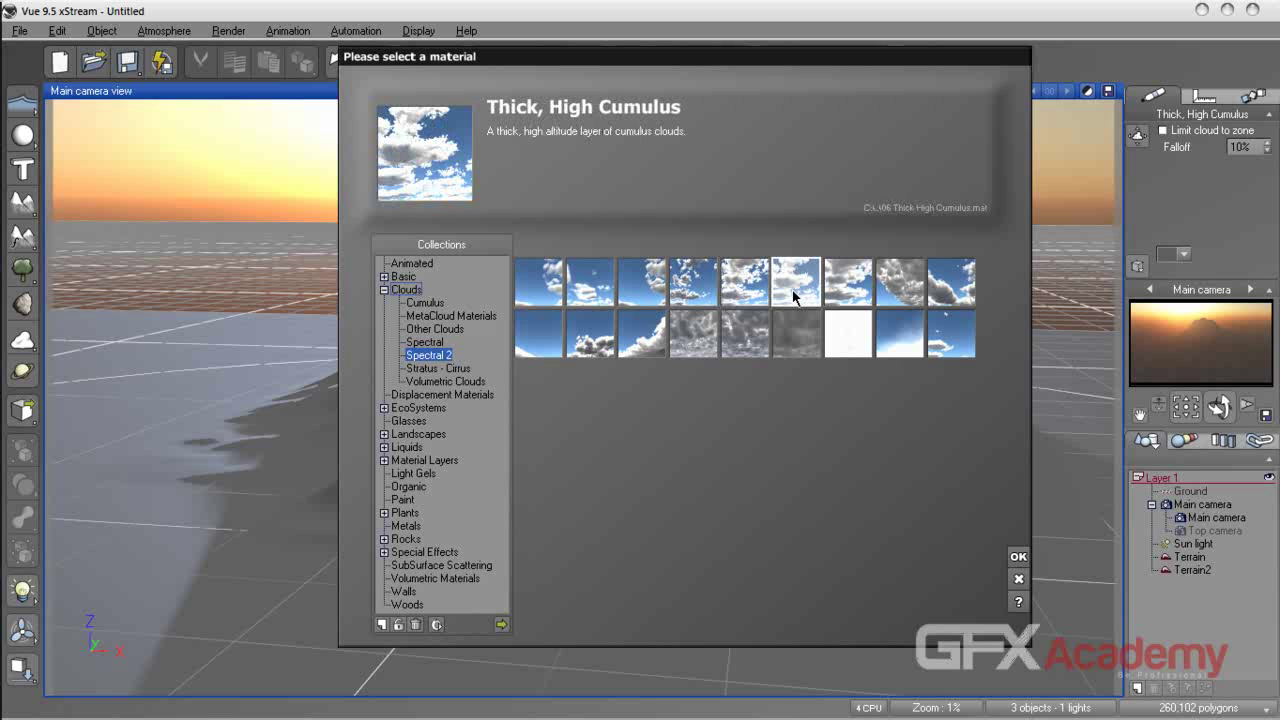
left_click(887, 294)
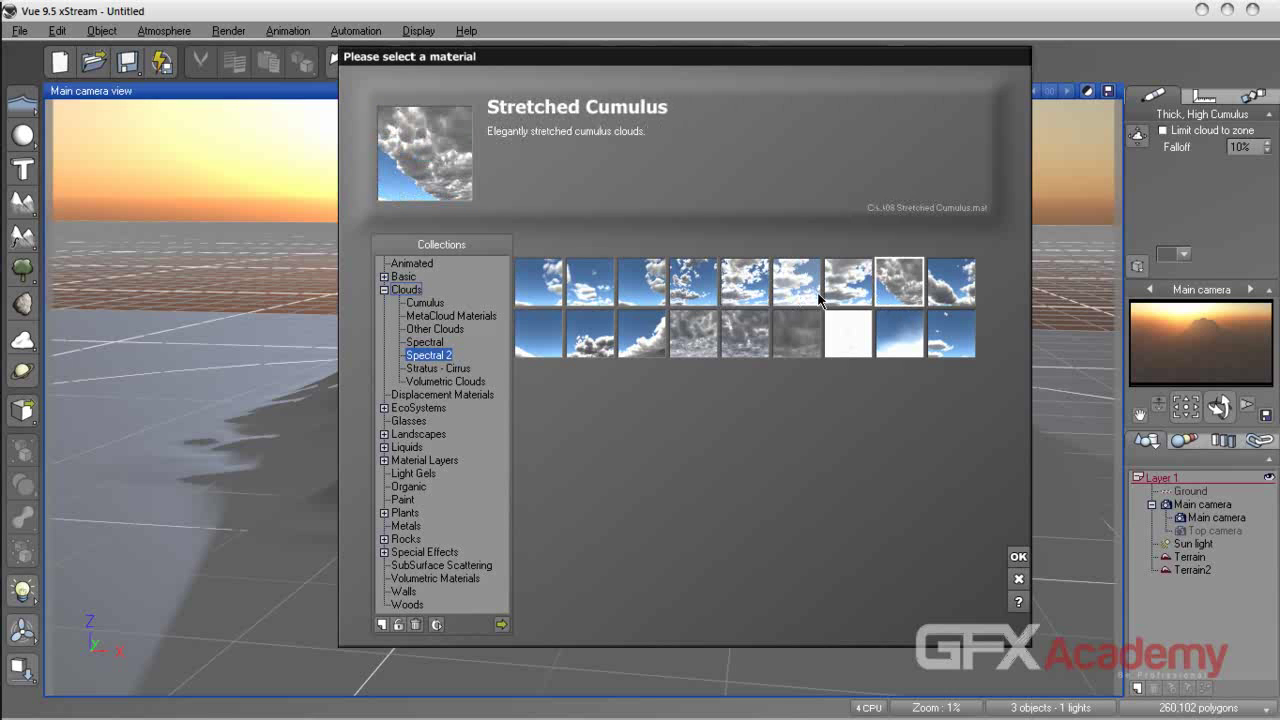
left_click(848, 285)
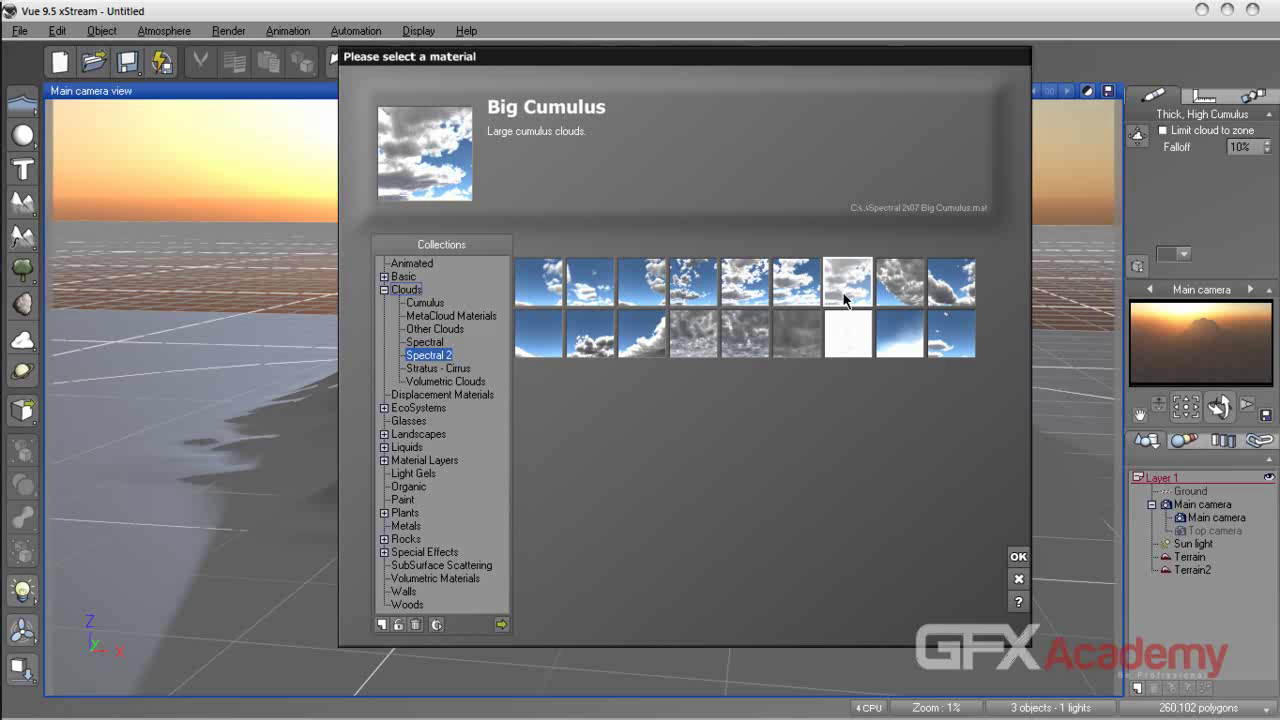
left_click(1018, 558)
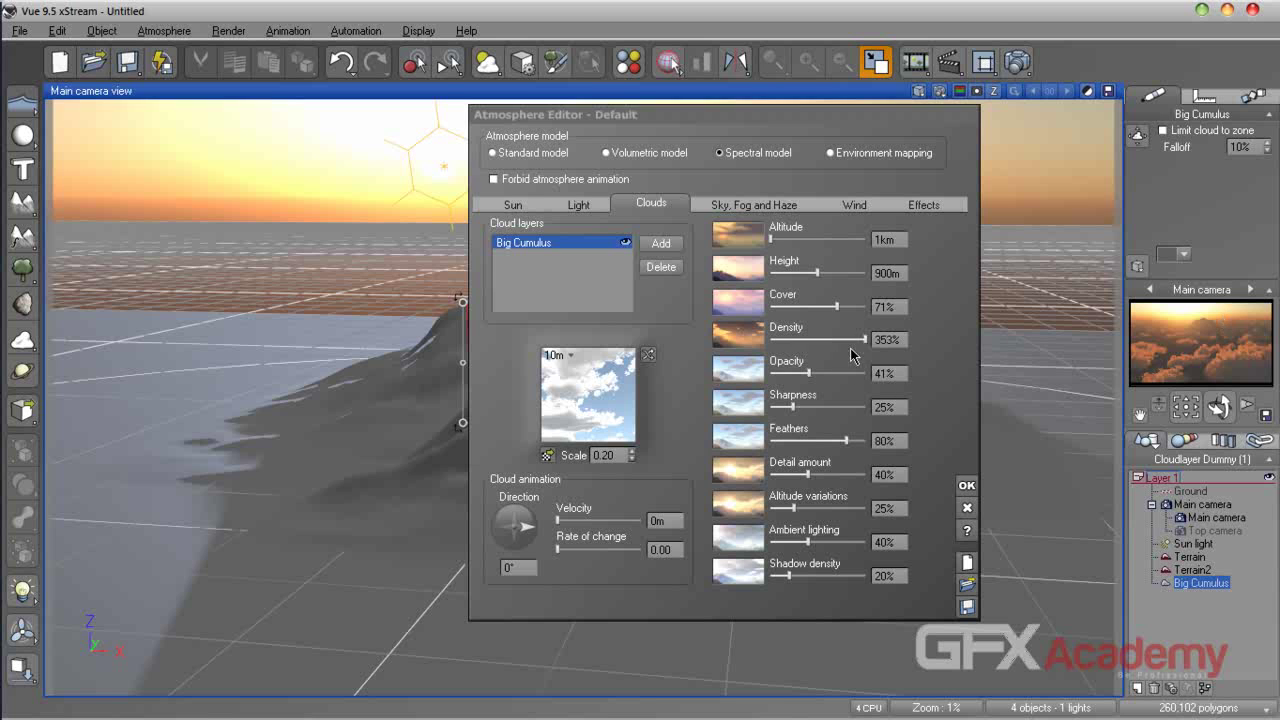
- Set the Big Cumulus layer's density to 98% and its altitude to 2.5 km
left_click_drag(844, 342, 862, 342)
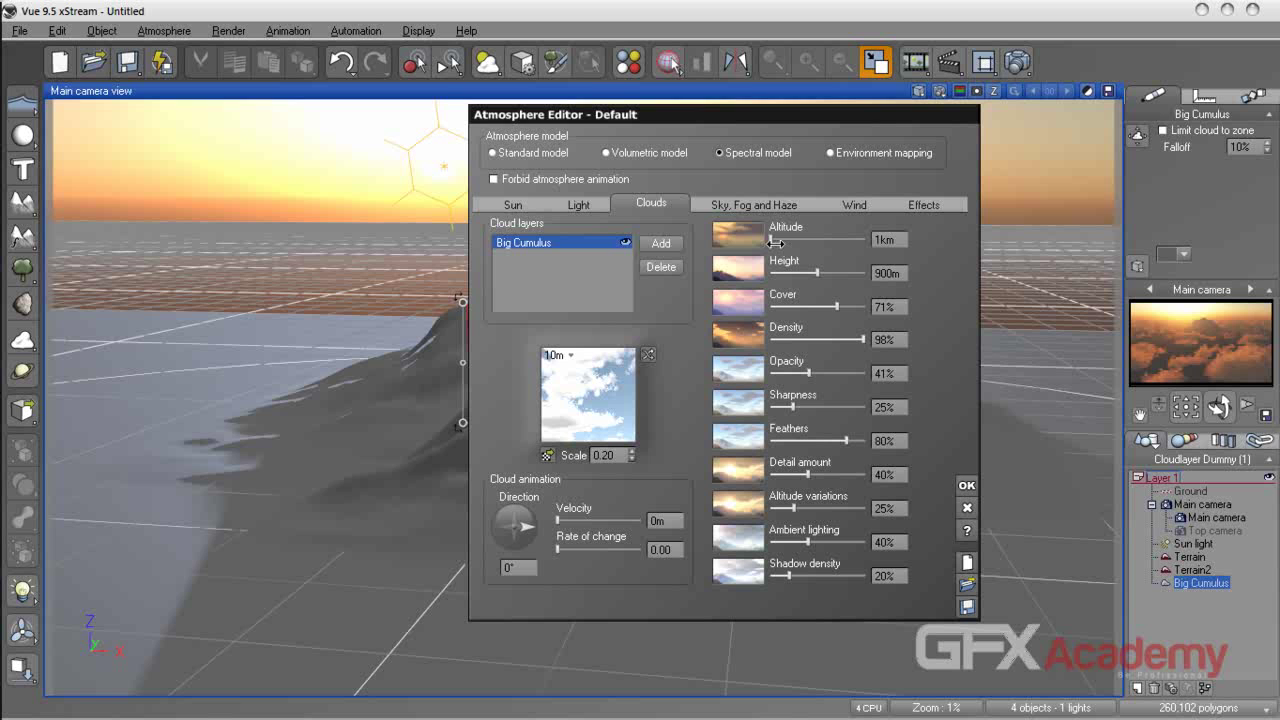
left_click_drag(783, 243, 788, 243)
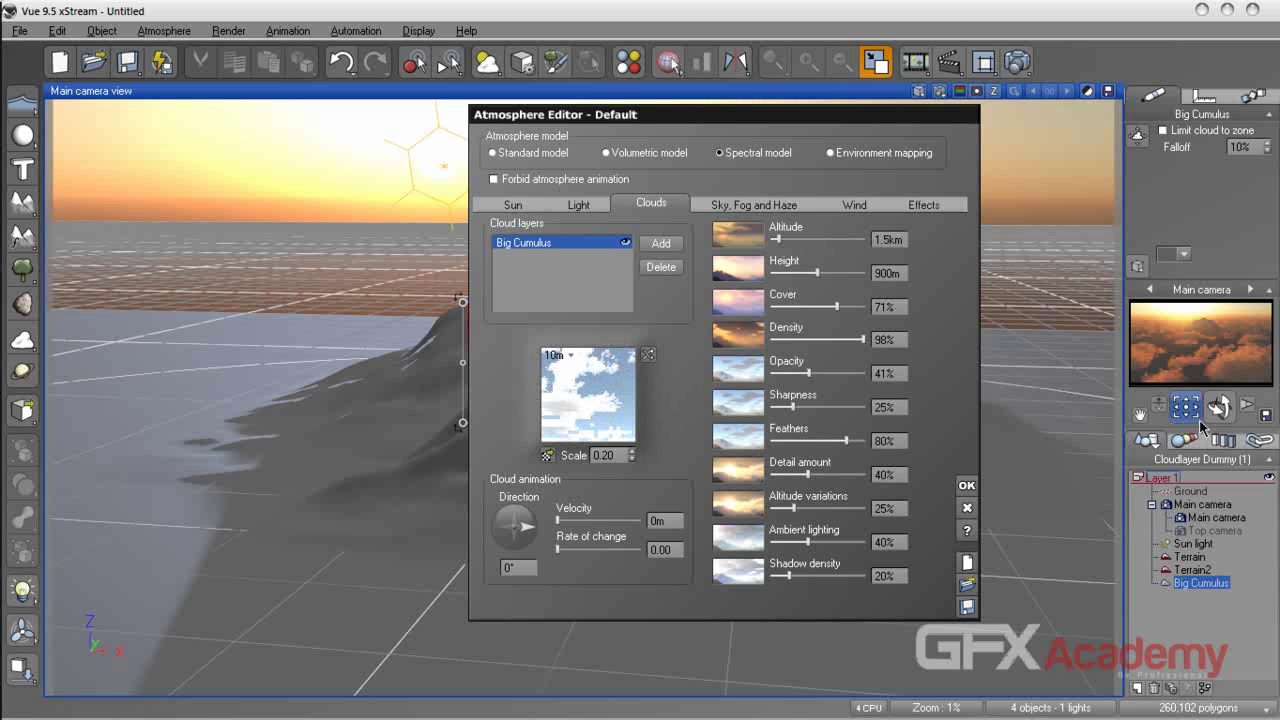
left_click_drag(1218, 407, 1218, 410)
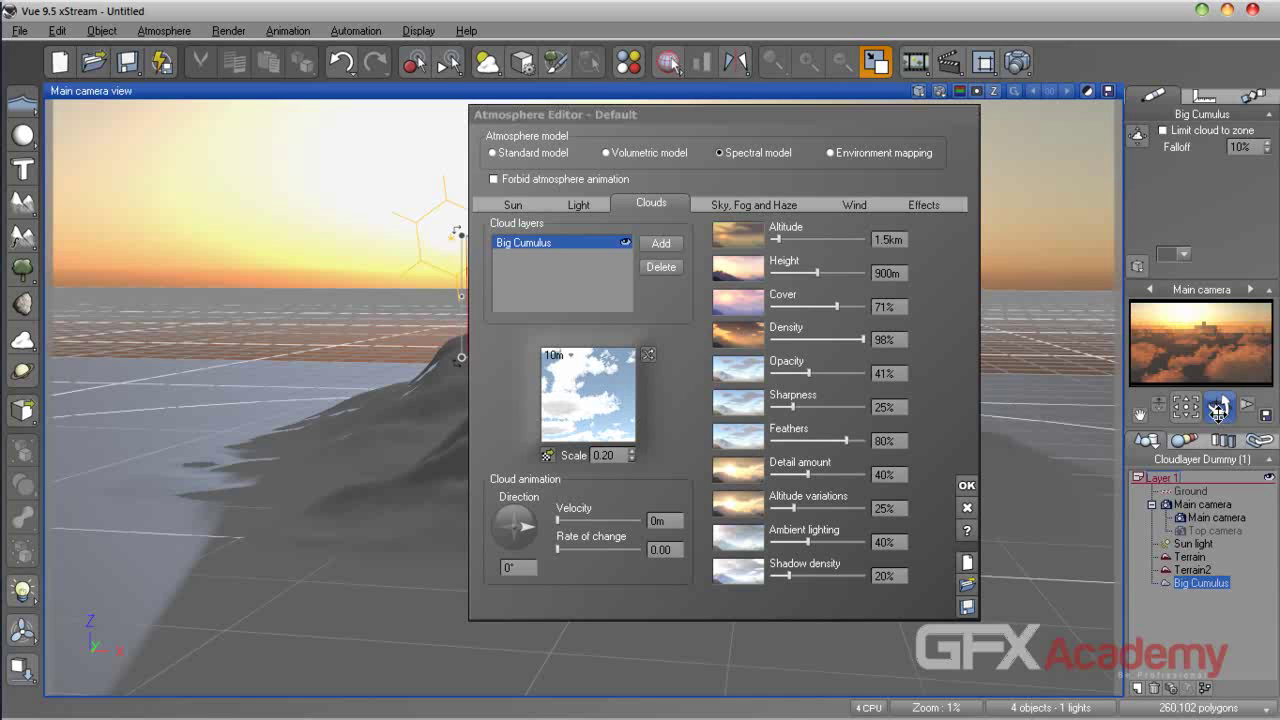
left_click_drag(776, 242, 793, 242)
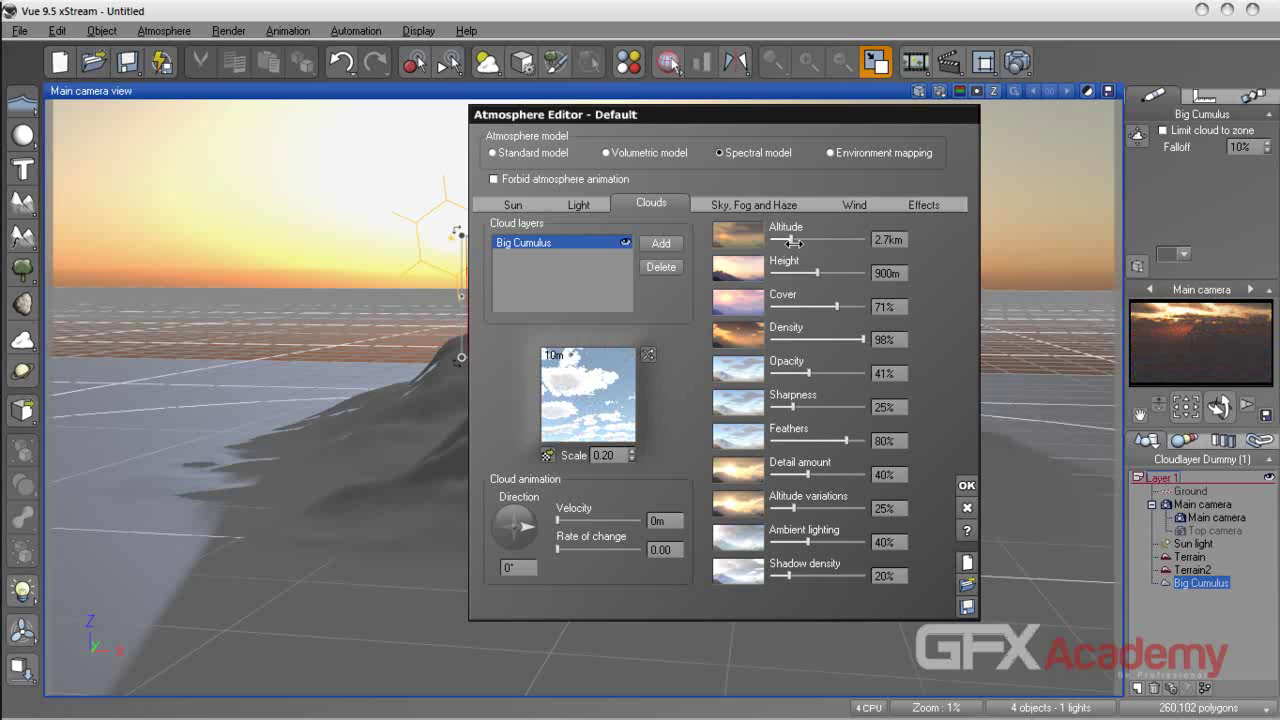
left_click_drag(792, 242, 790, 242)
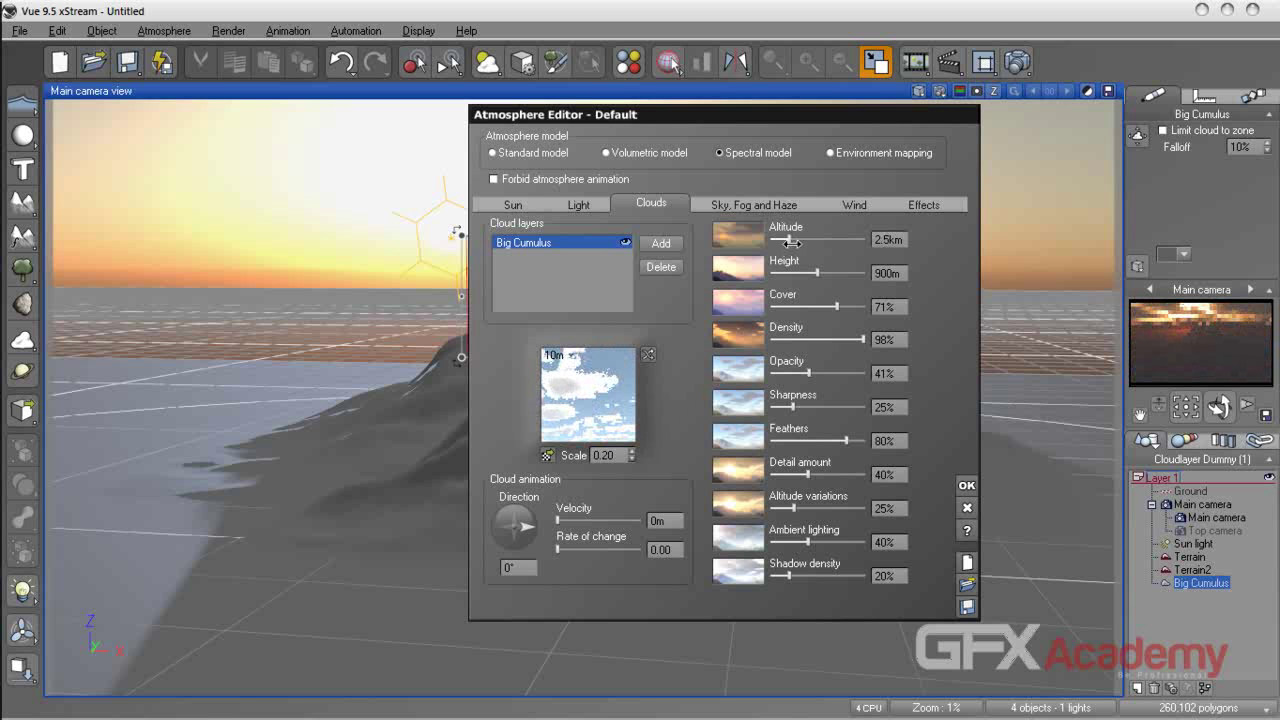
- Move the sun light sideways away from the mountain peak and raise it slightly above the horizon
left_click_drag(724, 116, 807, 197)
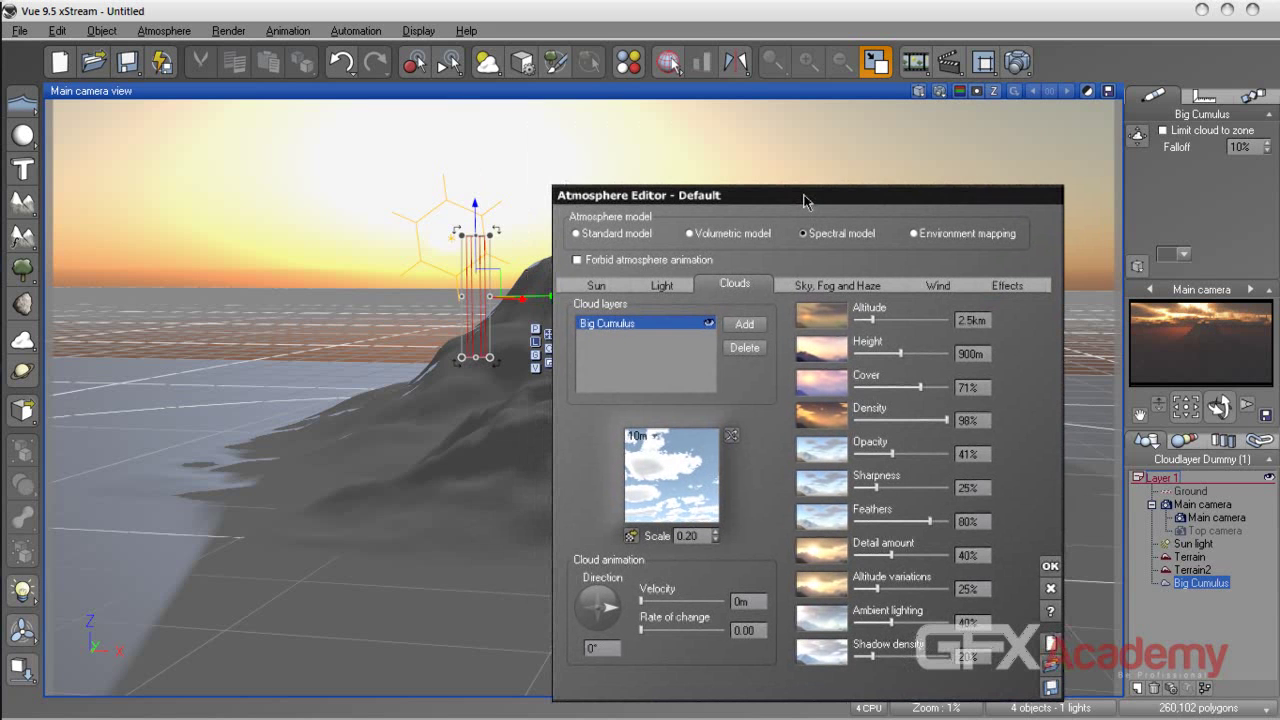
left_click(448, 238)
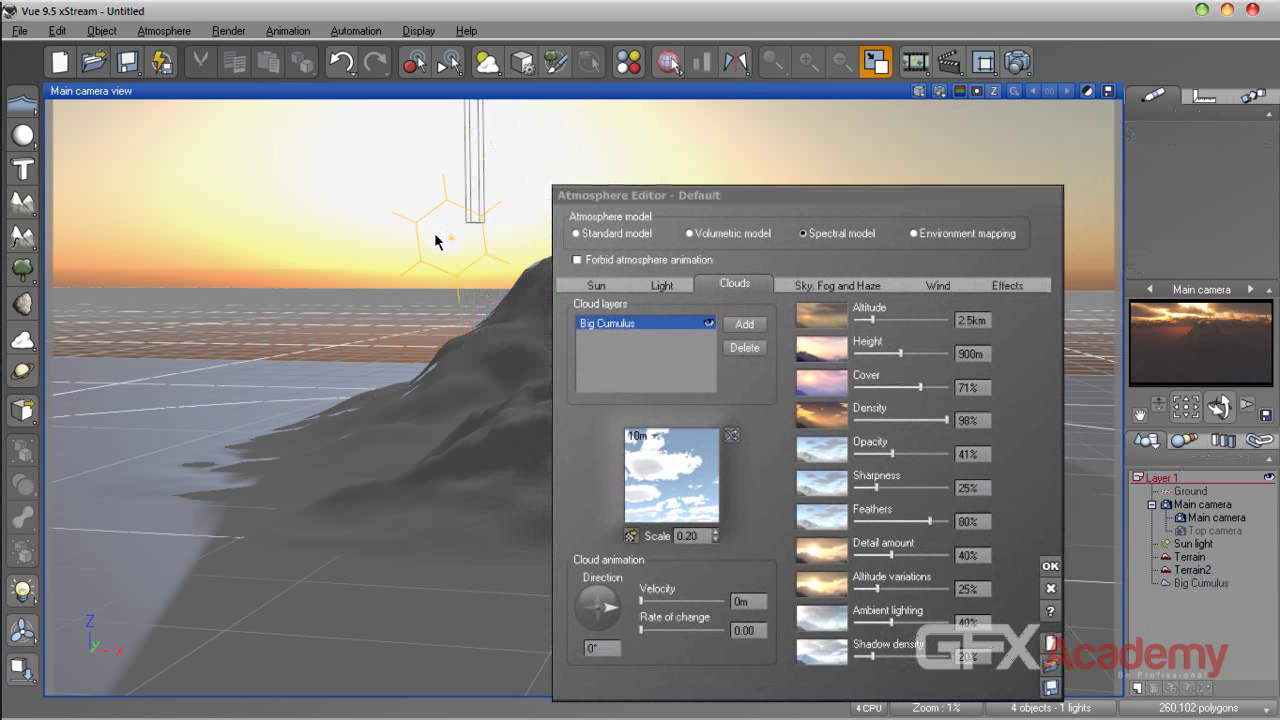
left_click(1194, 545)
left_click_drag(535, 240, 352, 240)
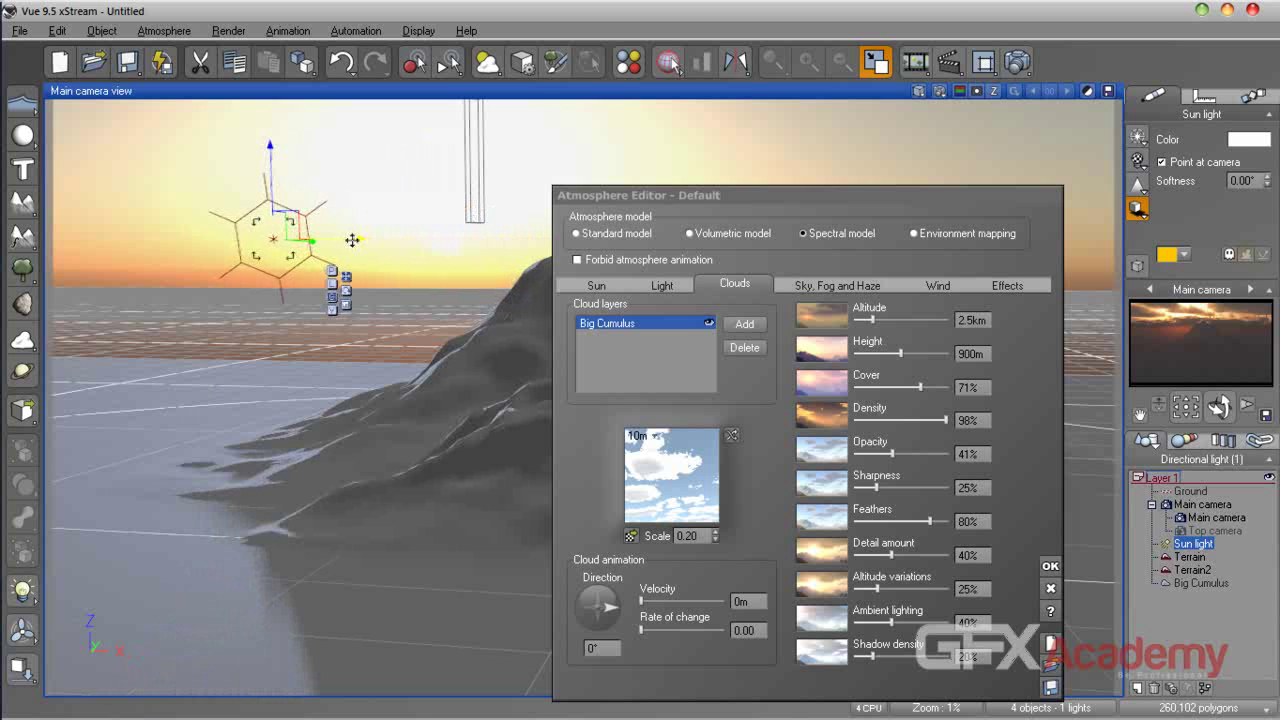
left_click_drag(270, 165, 267, 148)
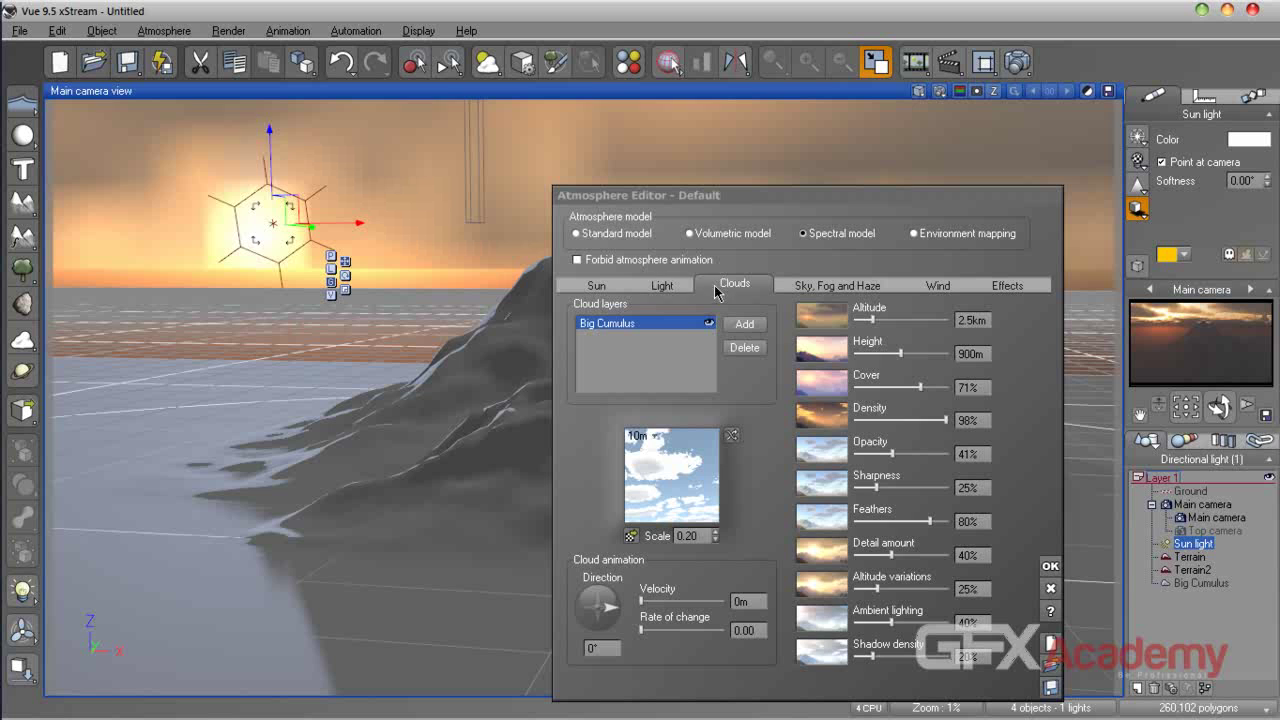
- Set the sky mean altitude to about 3.35 km, the decay mean altitude to about 3.27 km and the haze ground density to 20%
left_click(615, 287)
left_click(660, 286)
left_click(790, 287)
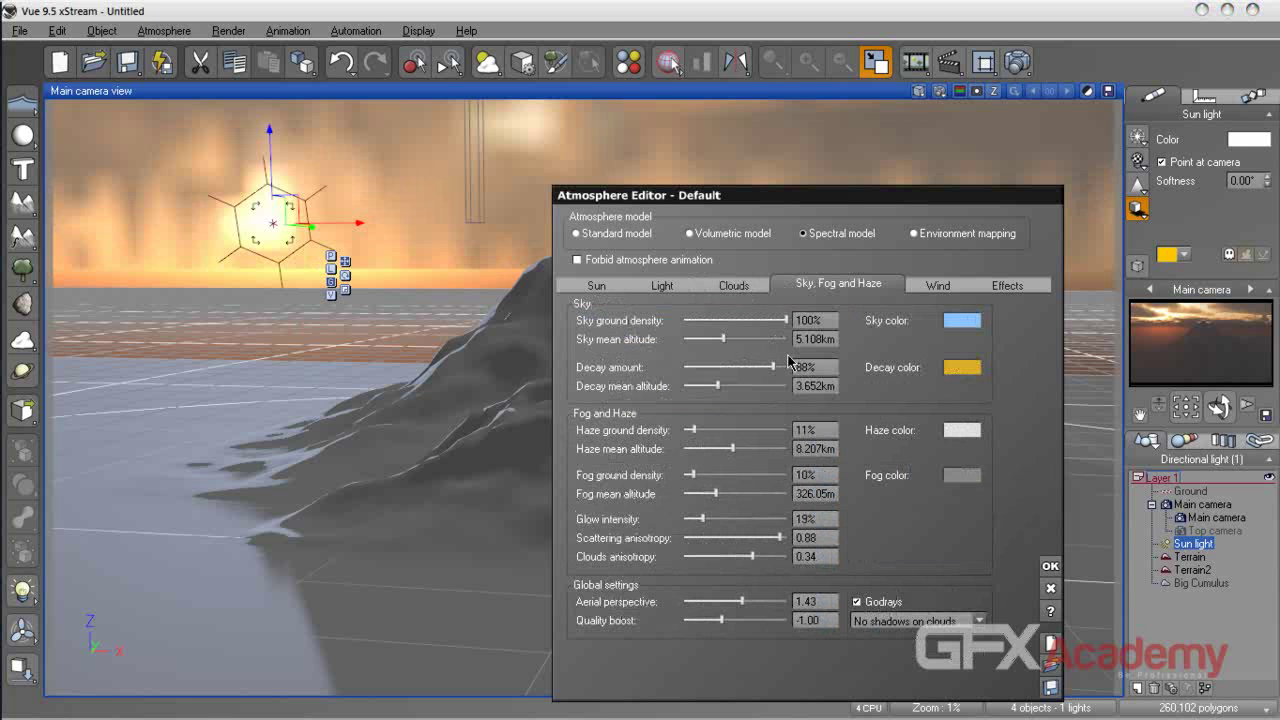
left_click_drag(715, 340, 729, 386)
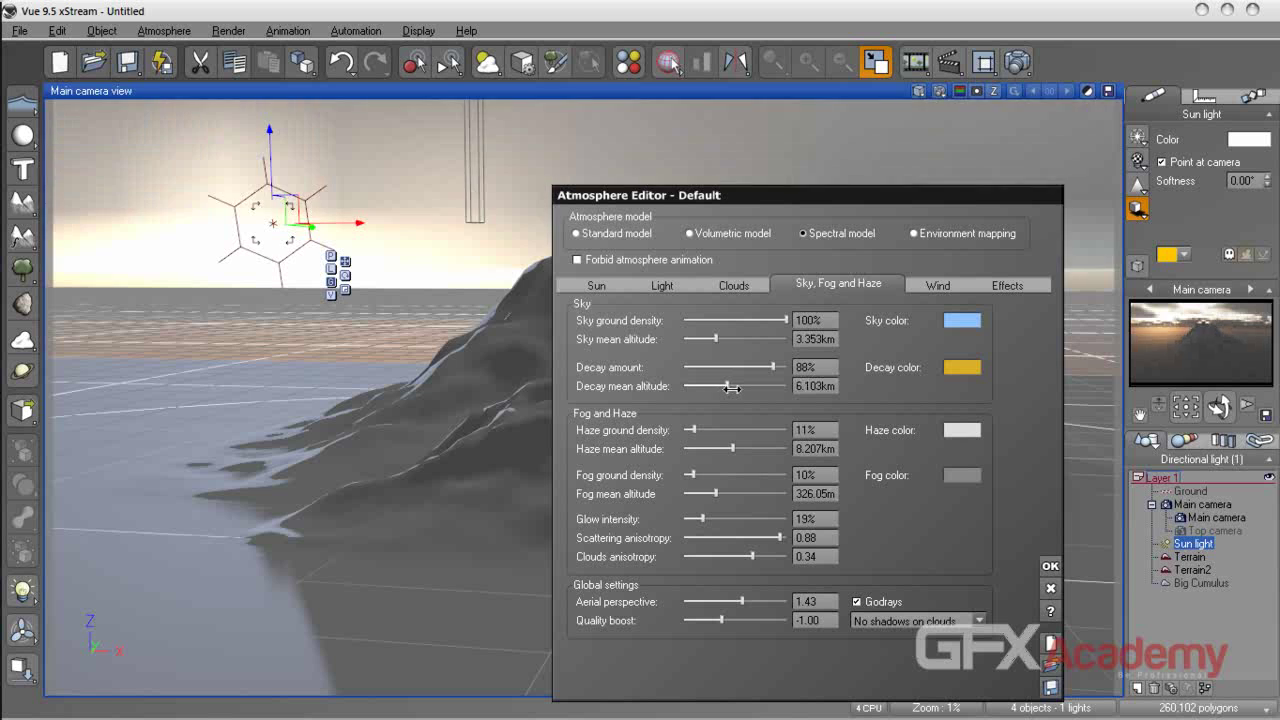
left_click_drag(732, 387, 719, 387)
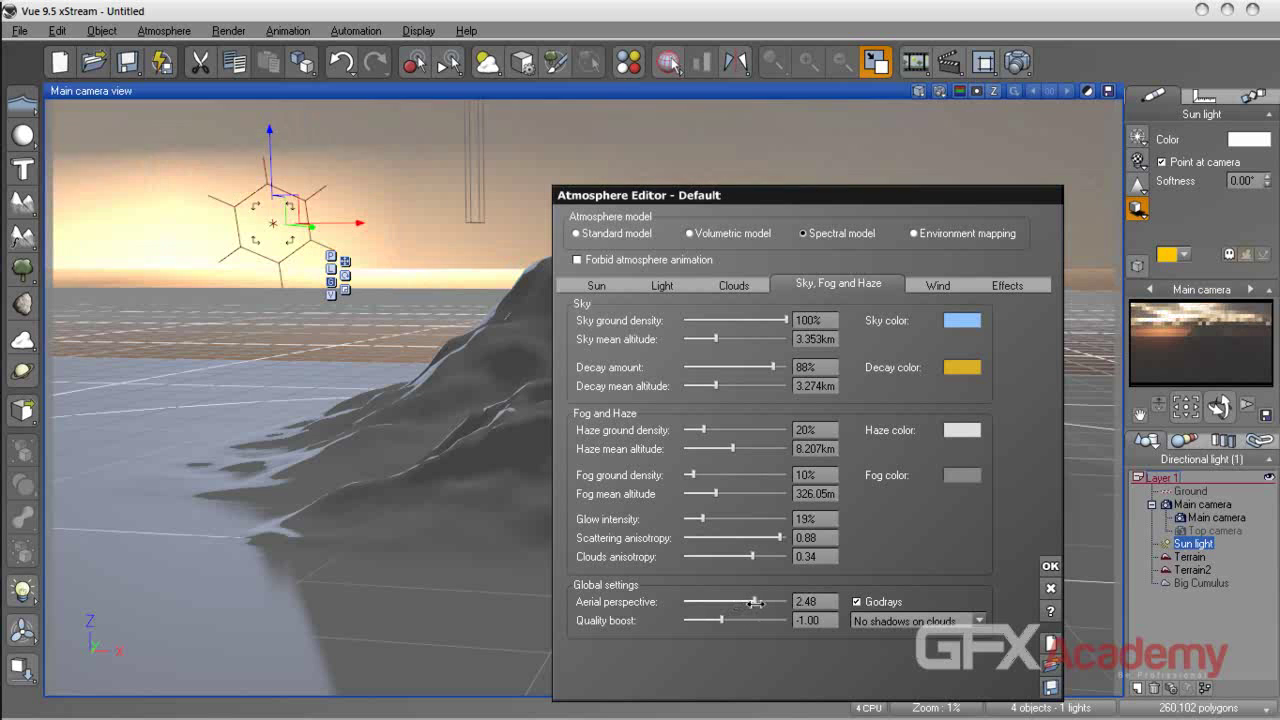
- Set the aerial perspective to about 1.49, the clouds anisotropy to 0.01 and the glow intensity to 25%
left_click_drag(755, 602, 743, 602)
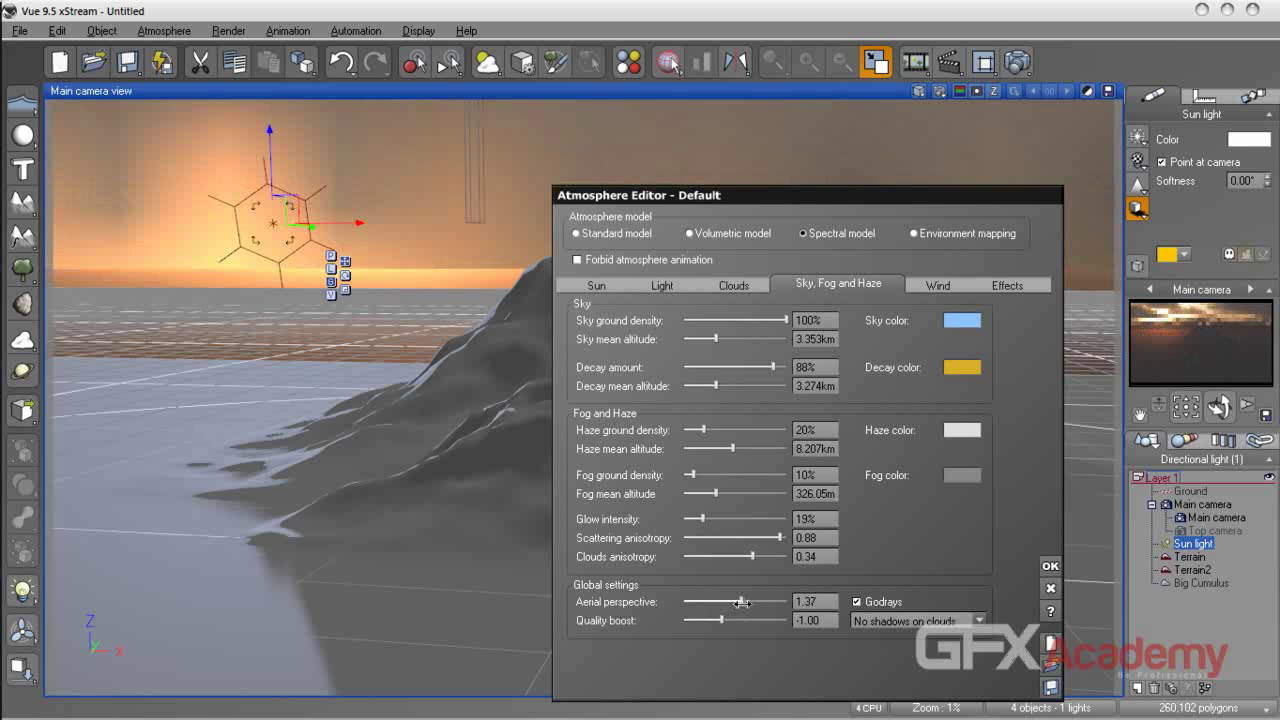
left_click_drag(760, 558, 709, 520)
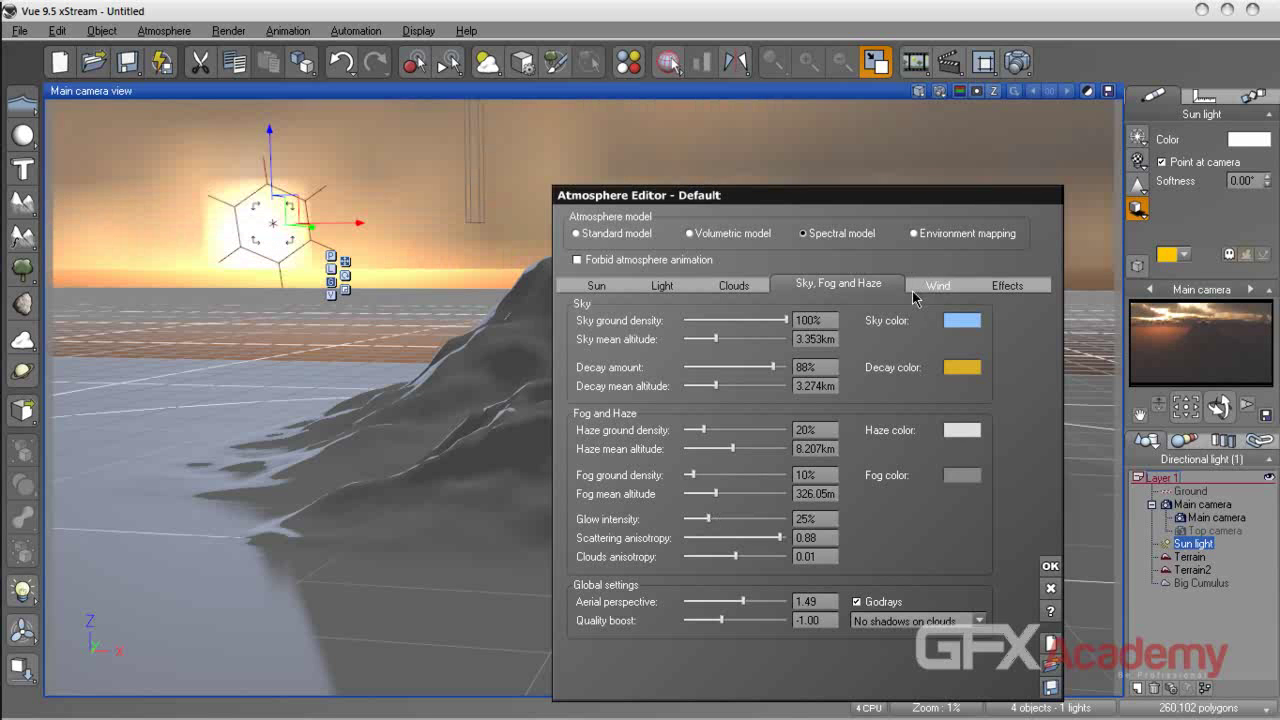
- Try different heights for the Big Cumulus layer and set its height to about 478 m
left_click(752, 288)
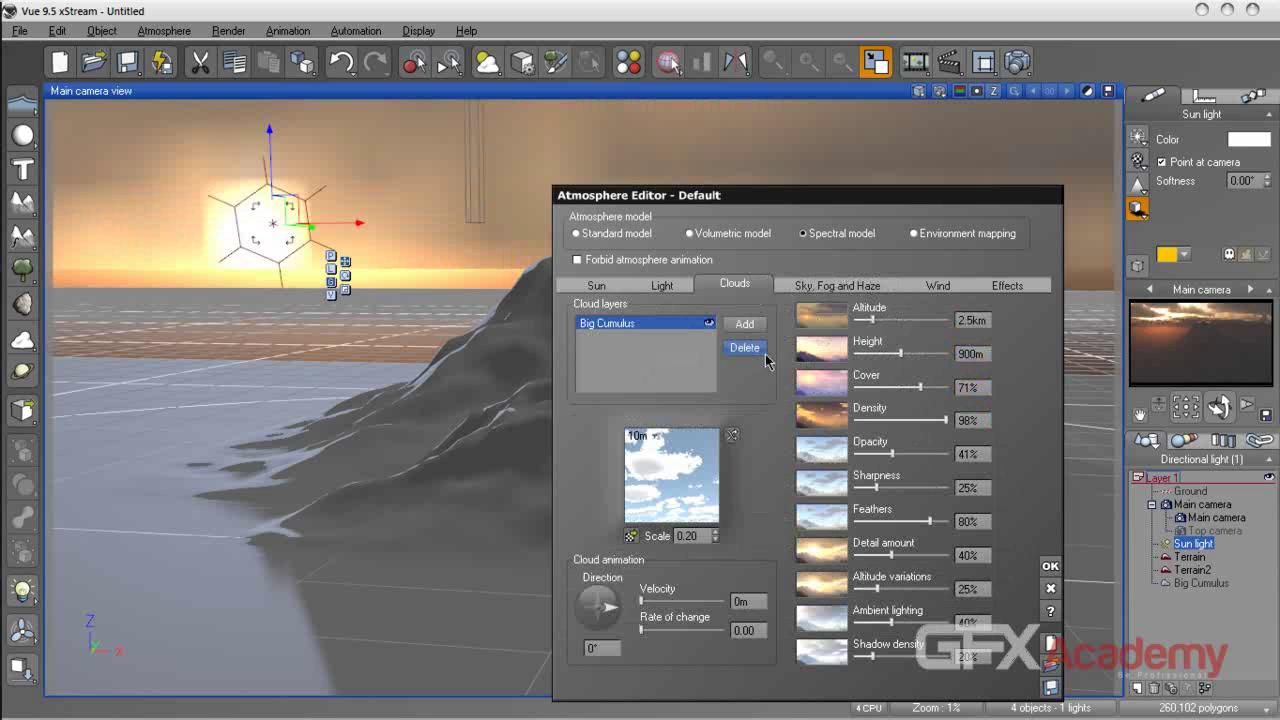
left_click_drag(903, 358, 921, 357)
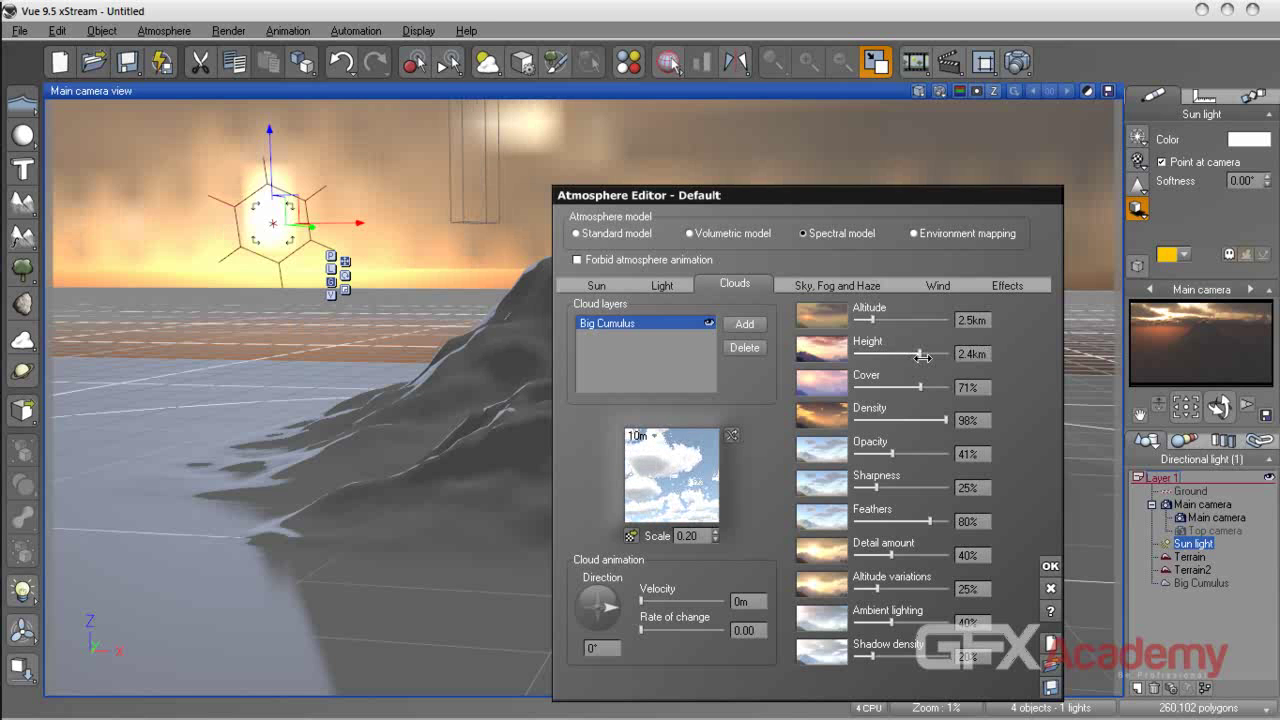
left_click(882, 358)
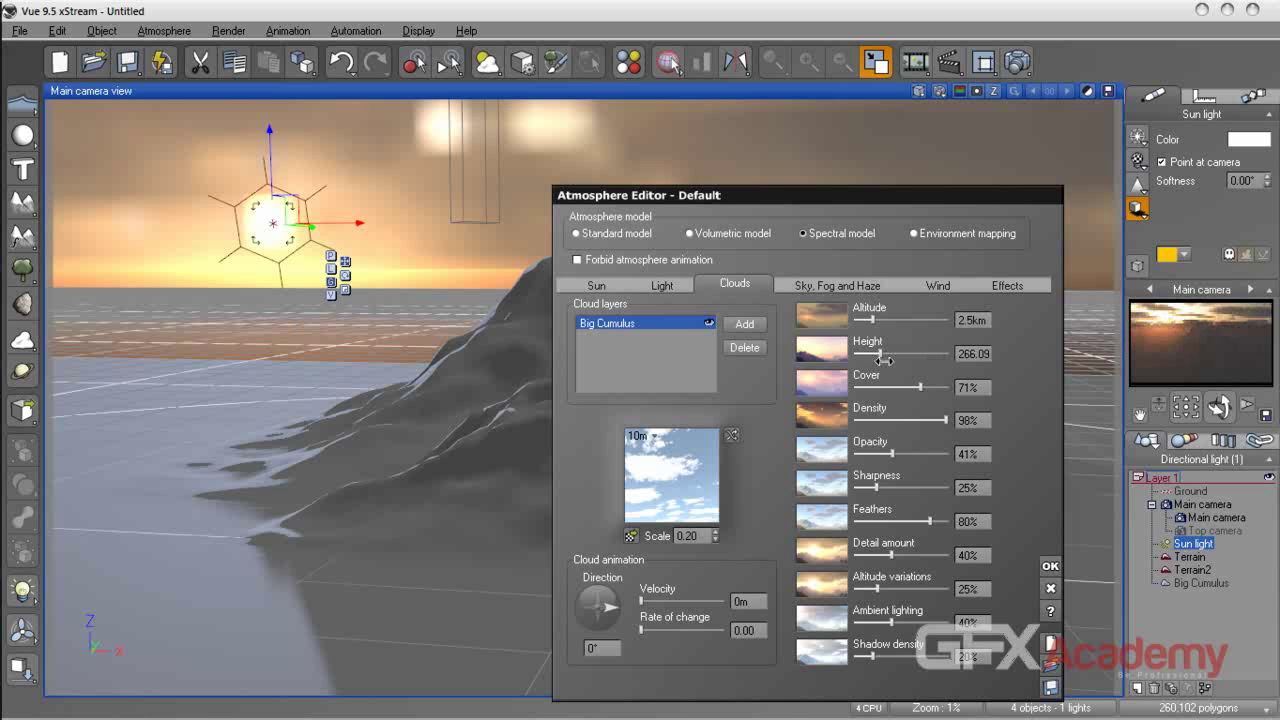
left_click_drag(890, 353, 897, 353)
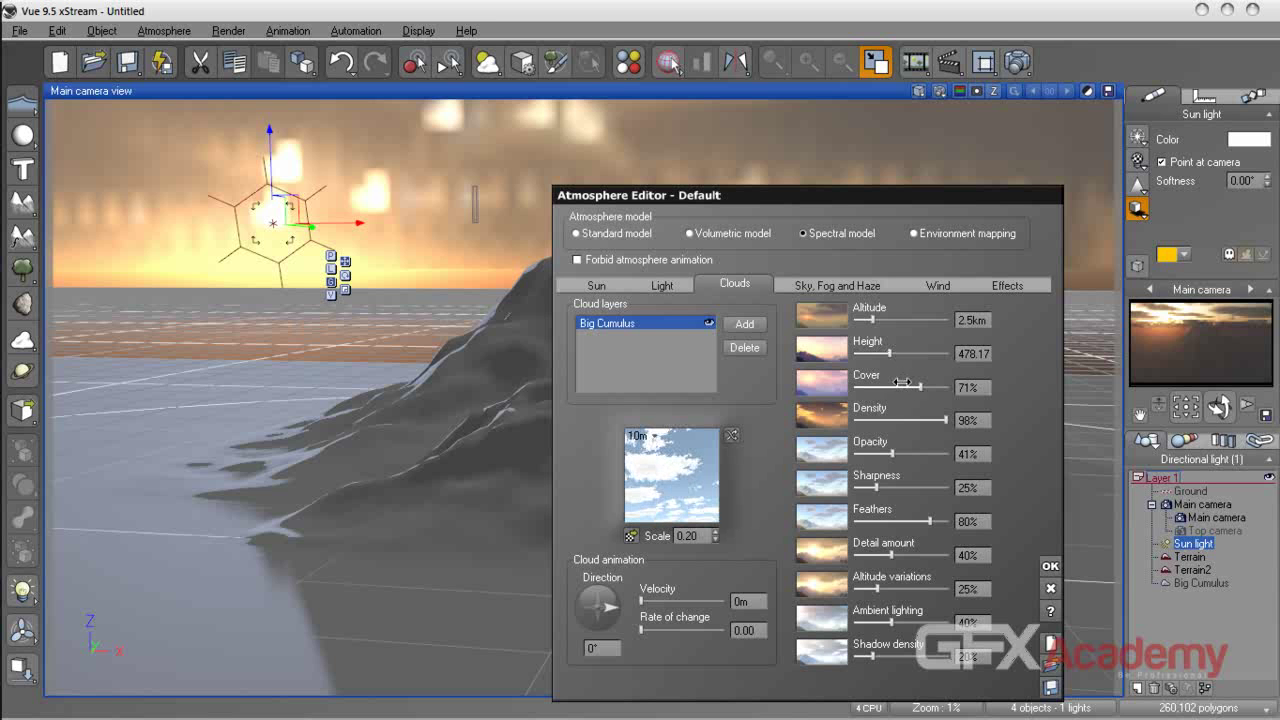
- Set the Big Cumulus layer's opacity to 85%, sharpness to 58%, detail amount to 82% and cover to 82%
left_click_drag(920, 387, 906, 388)
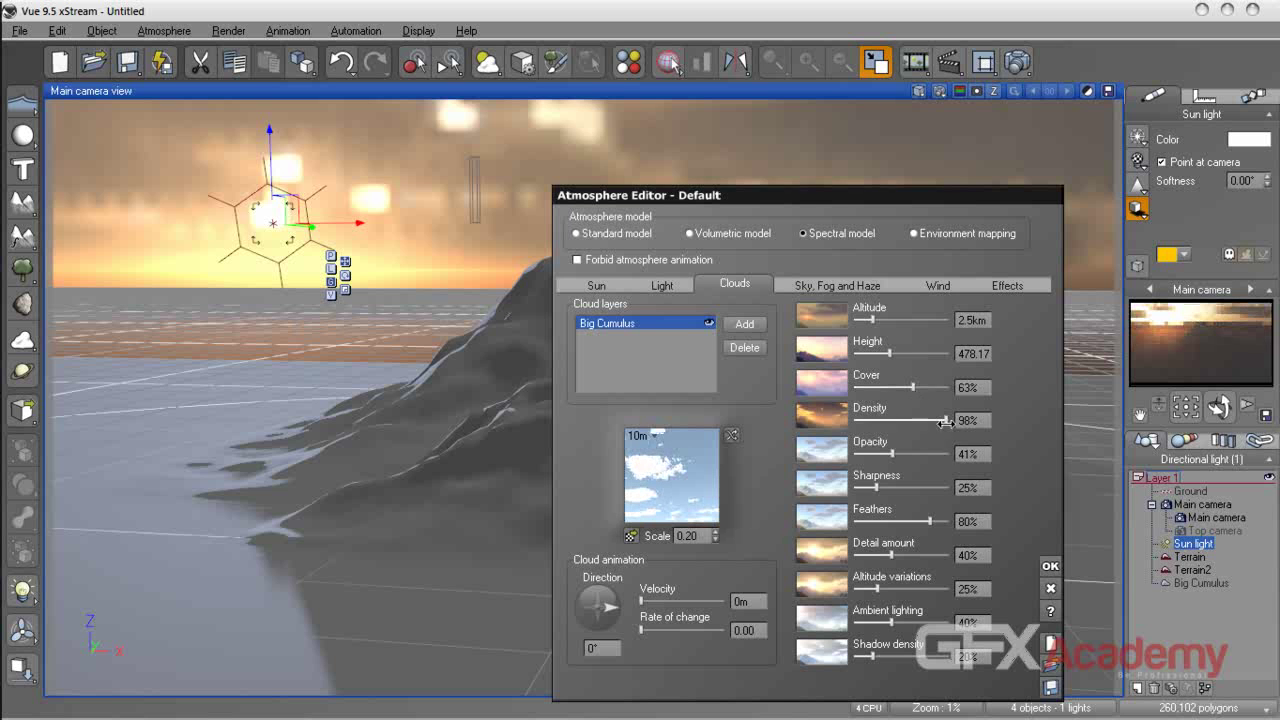
left_click(937, 461)
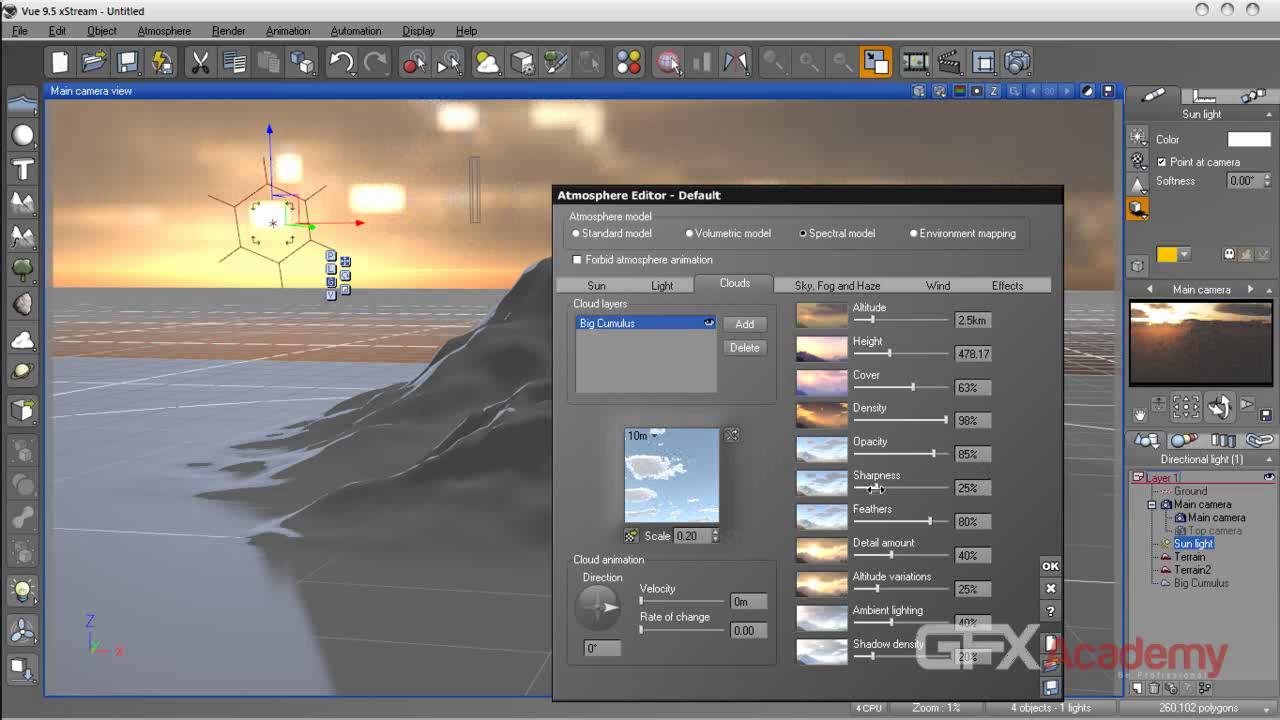
left_click(917, 491)
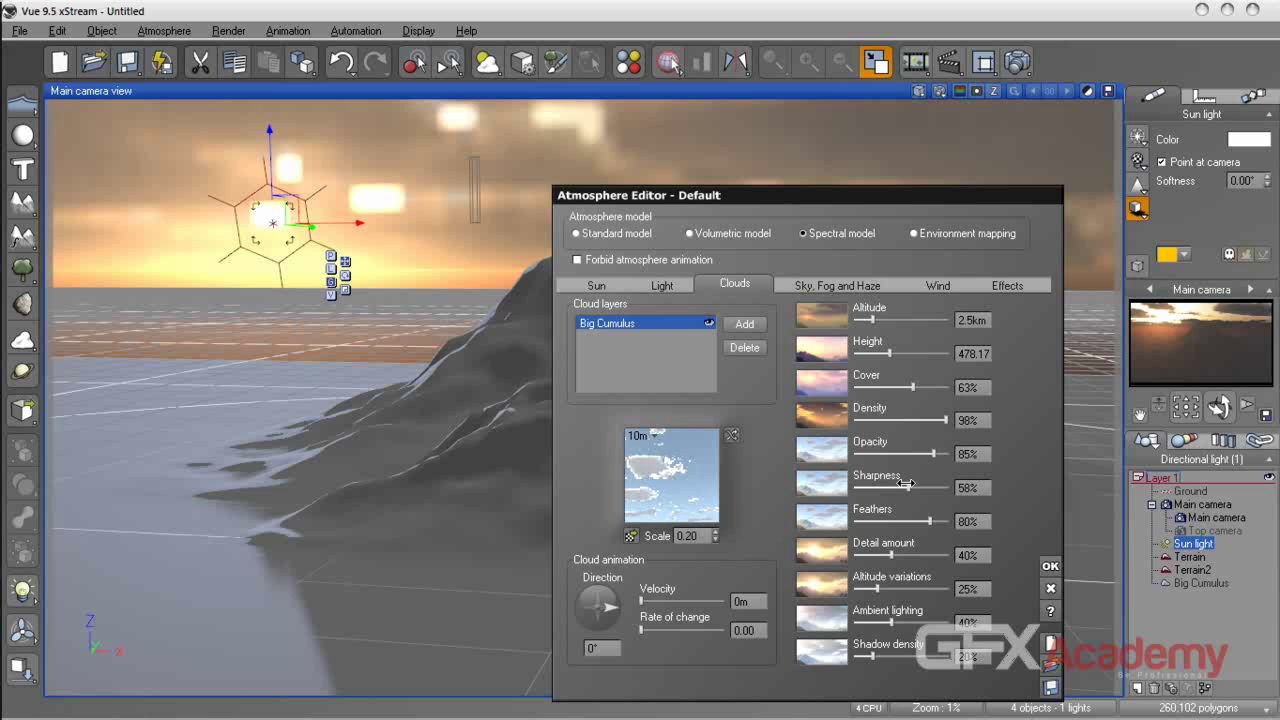
left_click_drag(900, 556, 934, 556)
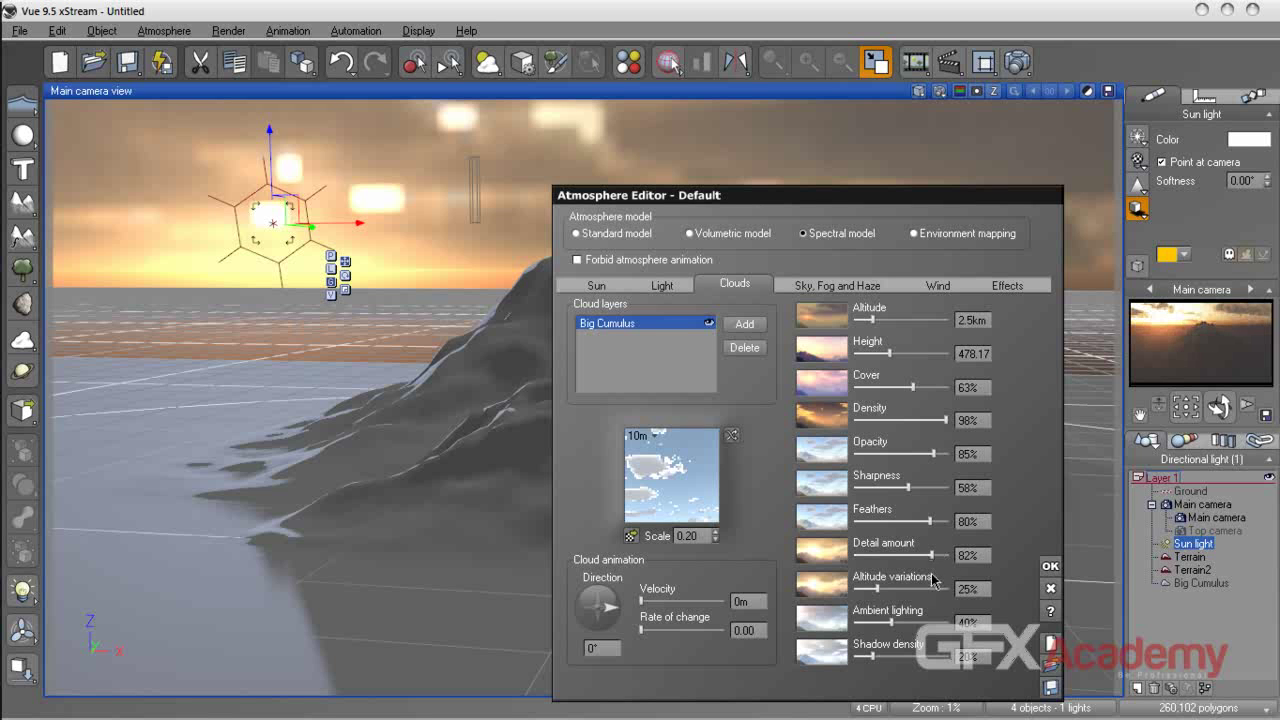
left_click_drag(913, 389, 933, 391)
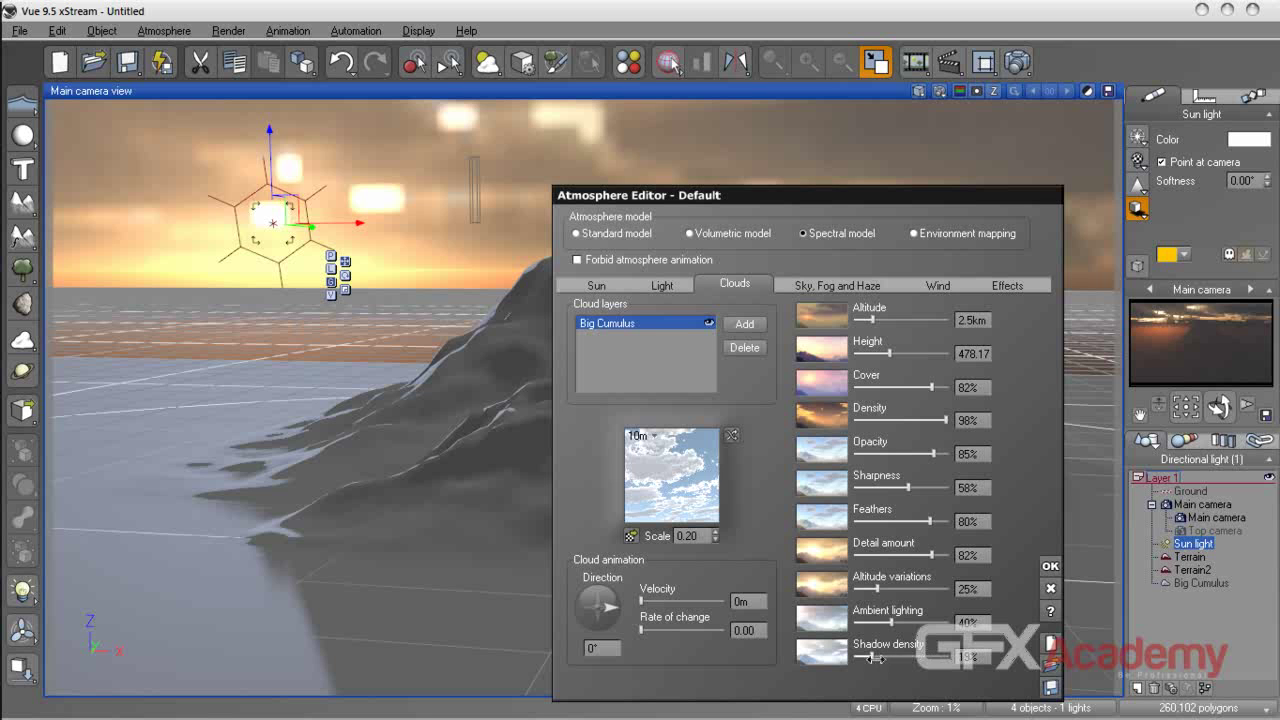
- Review the atmosphere's light settings and set the aerial perspective to about 1.62
left_click(676, 287)
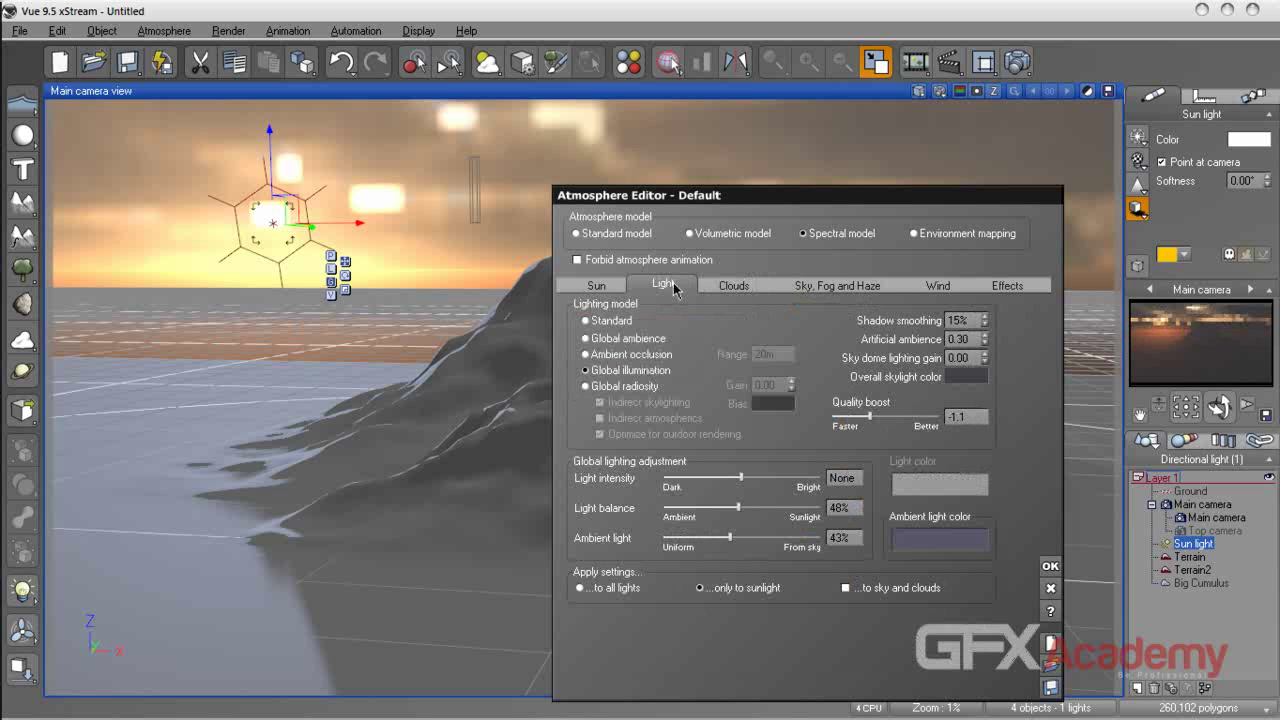
left_click(601, 289)
left_click(680, 288)
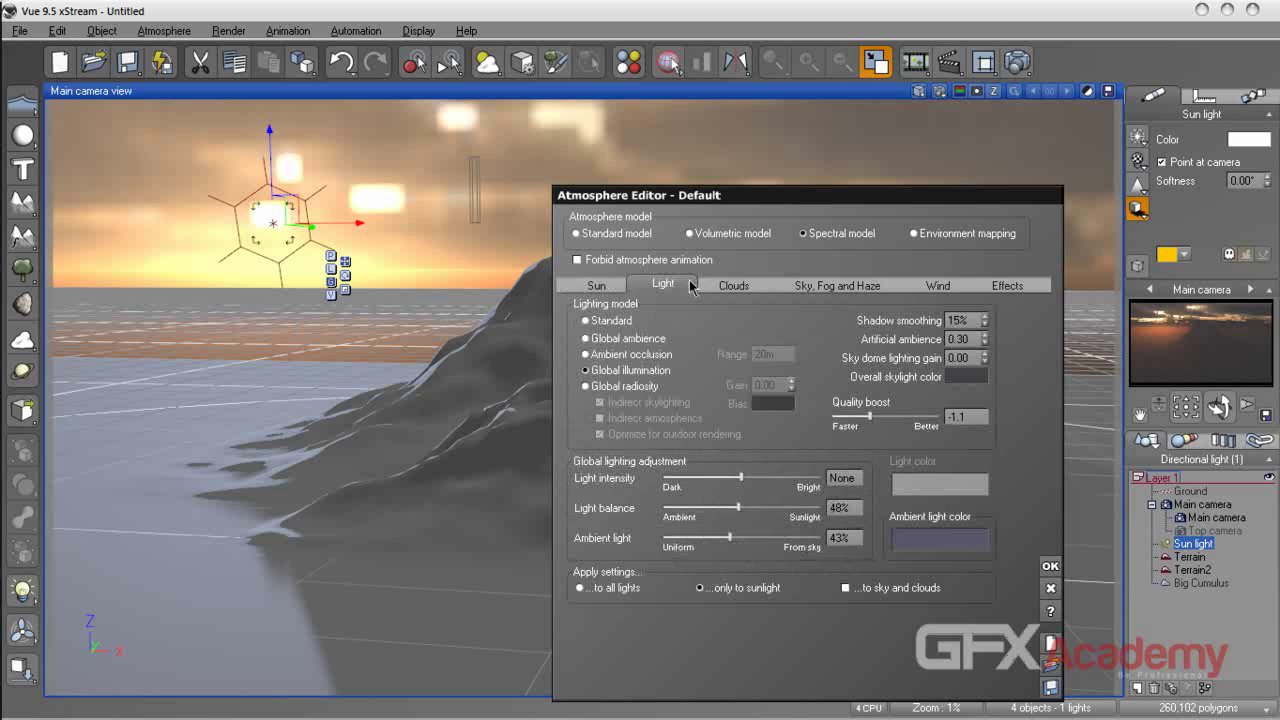
left_click(722, 286)
left_click(812, 288)
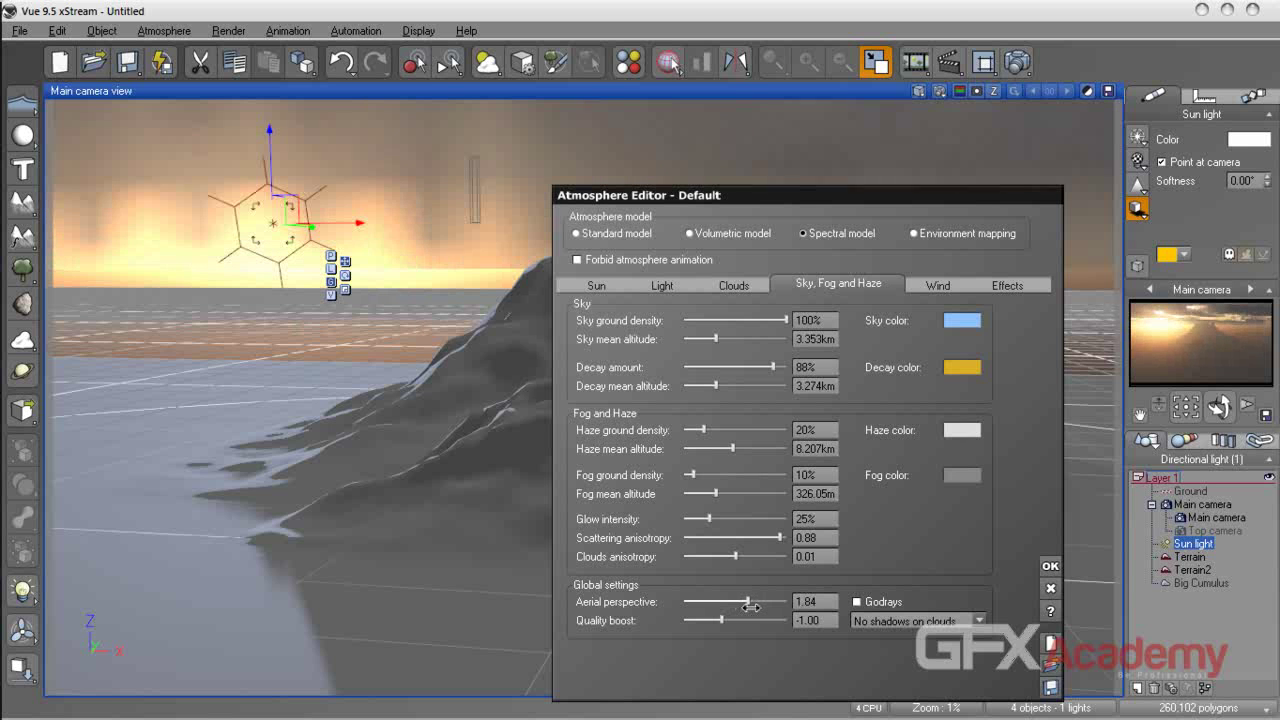
left_click_drag(750, 607, 753, 605)
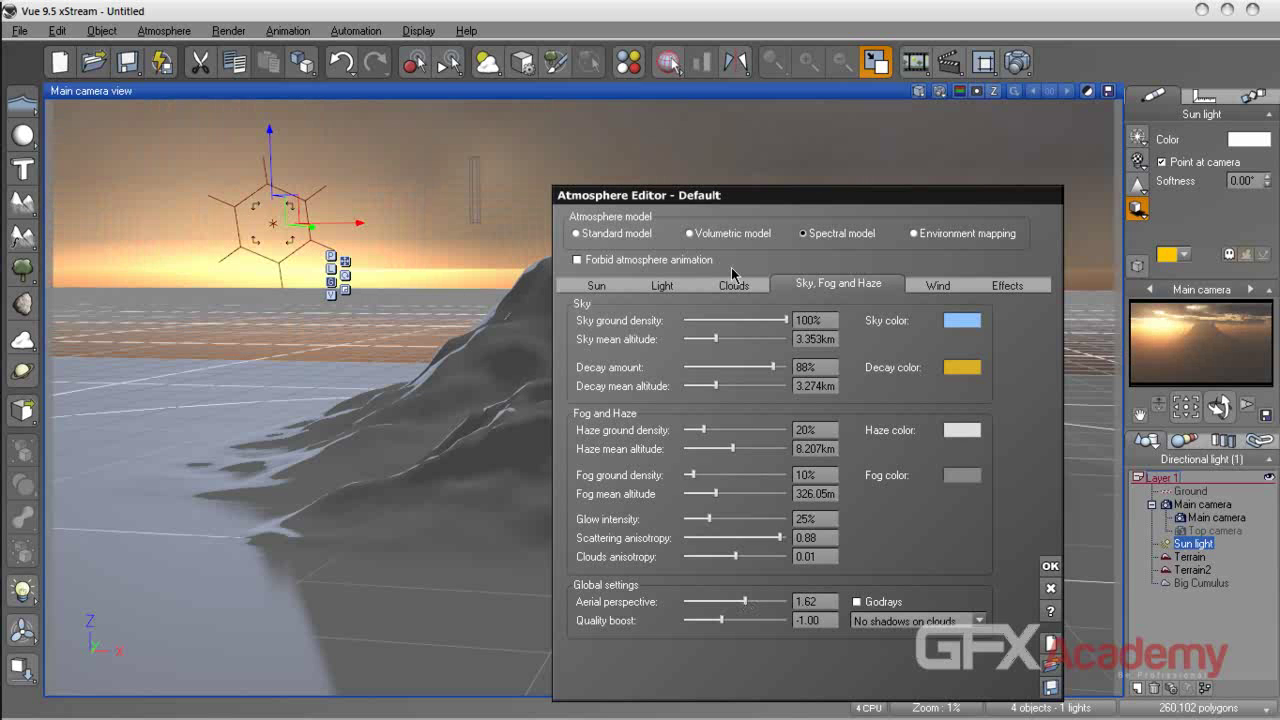
- Add a second cloud layer using the Flat Cumulus material from the Spectral 2 collection
left_click(734, 285)
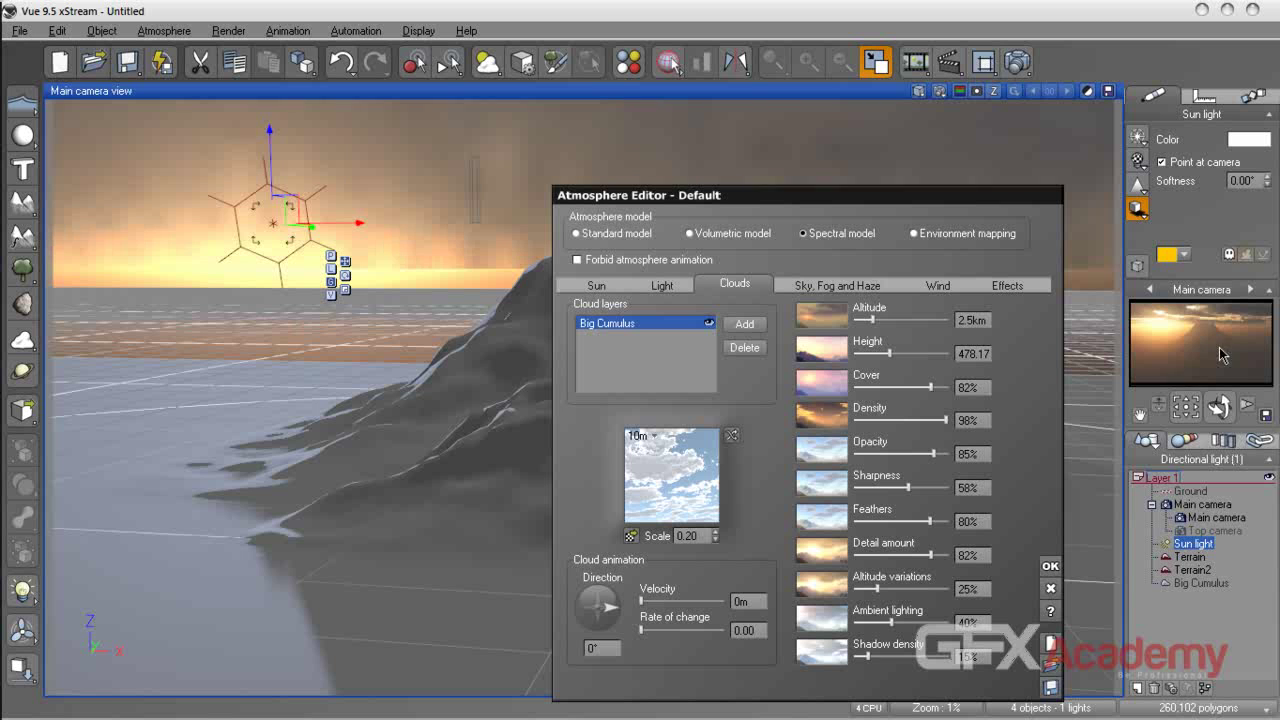
left_click(744, 326)
left_click(745, 284)
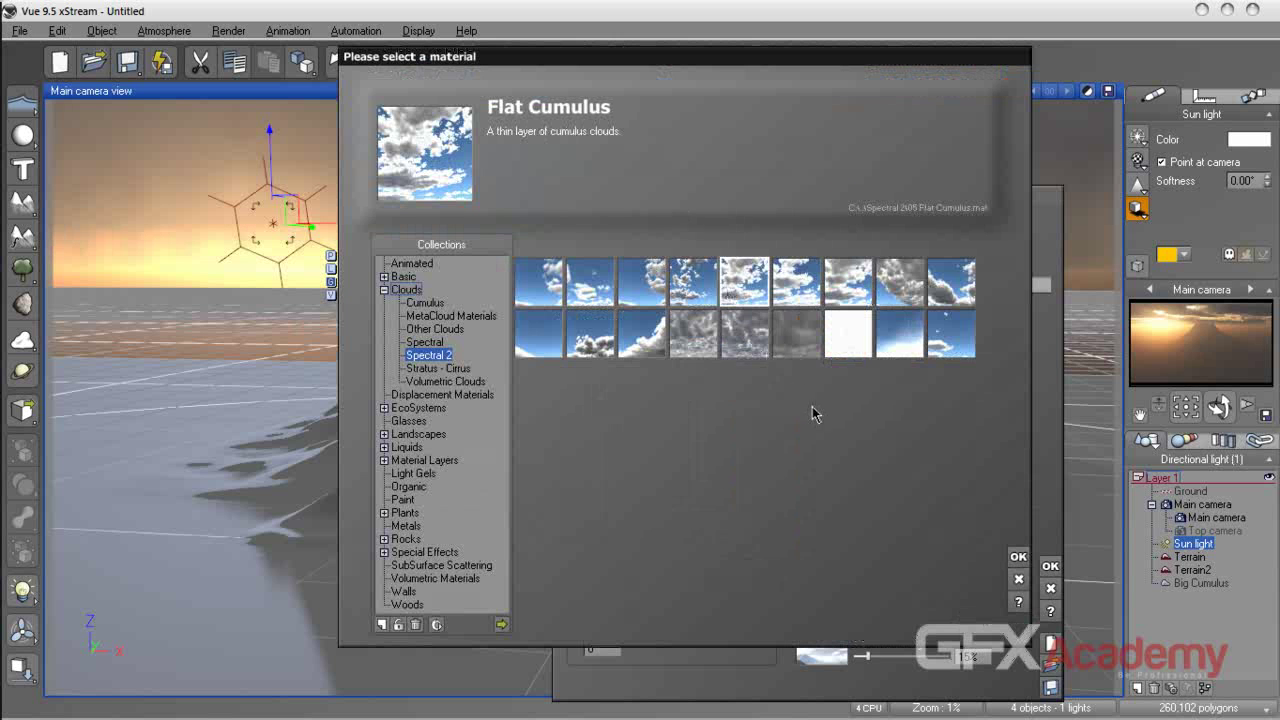
left_click(786, 289)
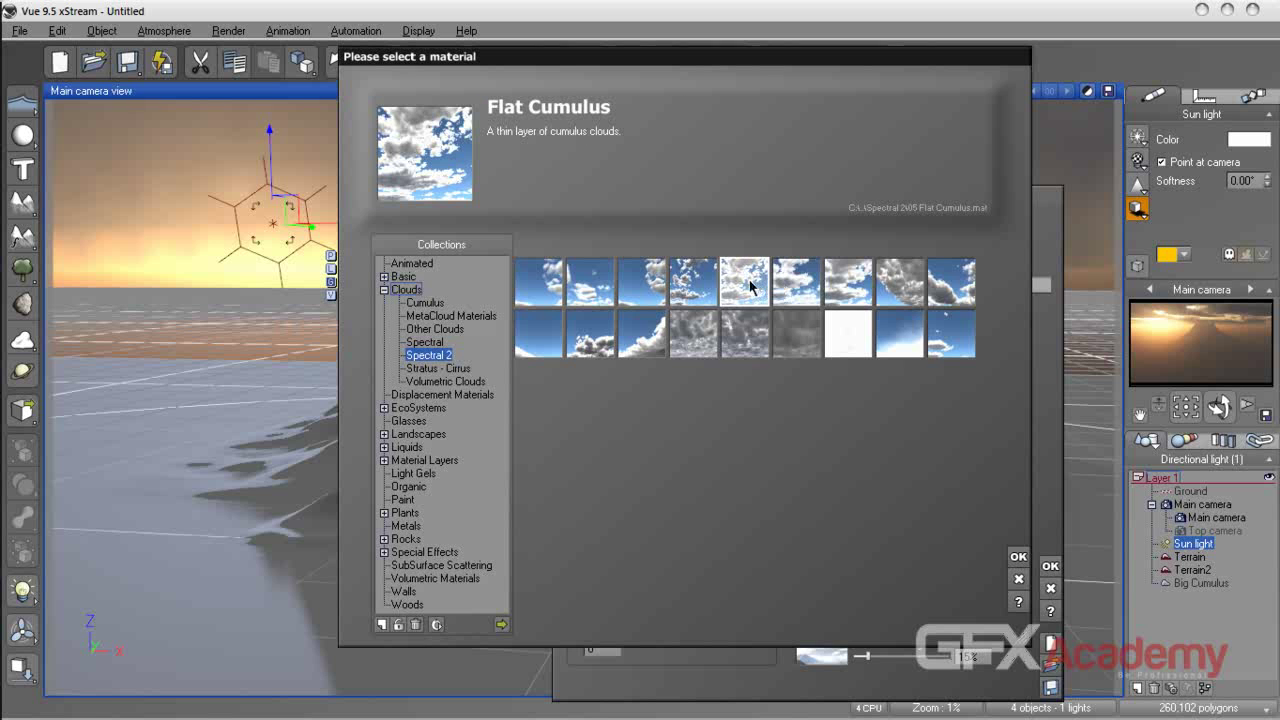
left_click(1018, 558)
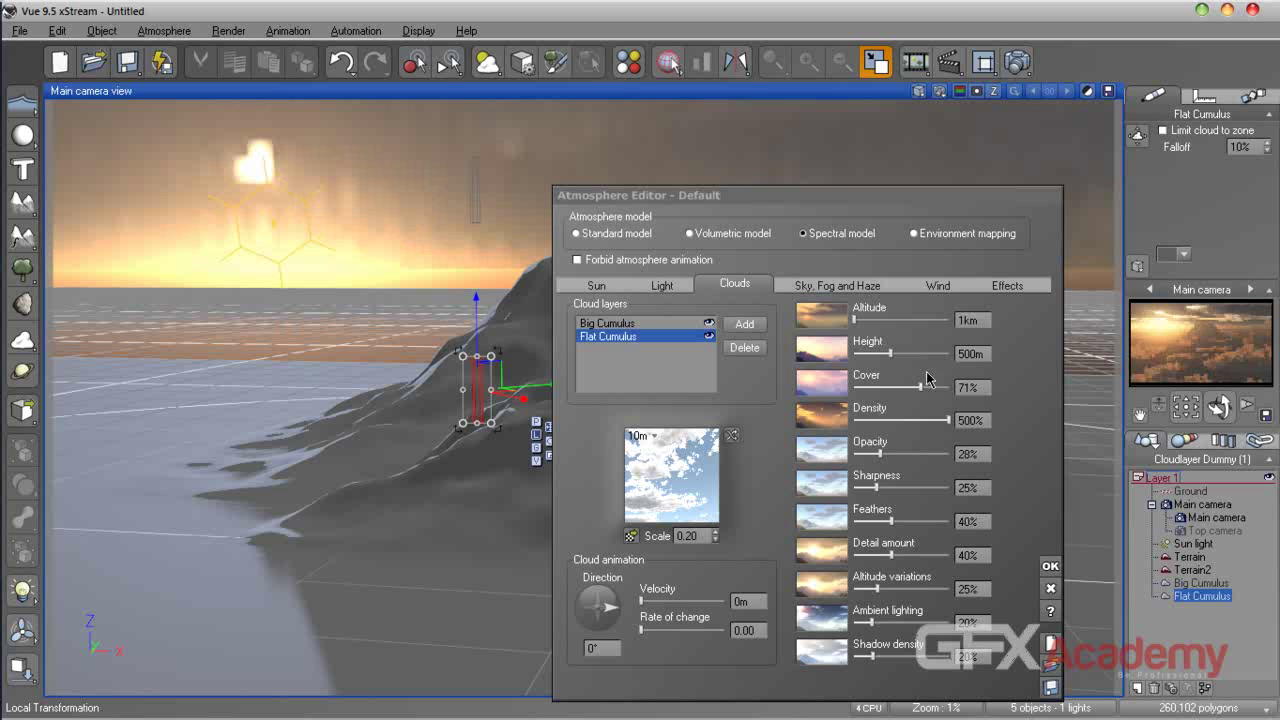
- Set the Flat Cumulus layer's altitude to 0 m and its height to about 2.6 km
left_click(968, 320)
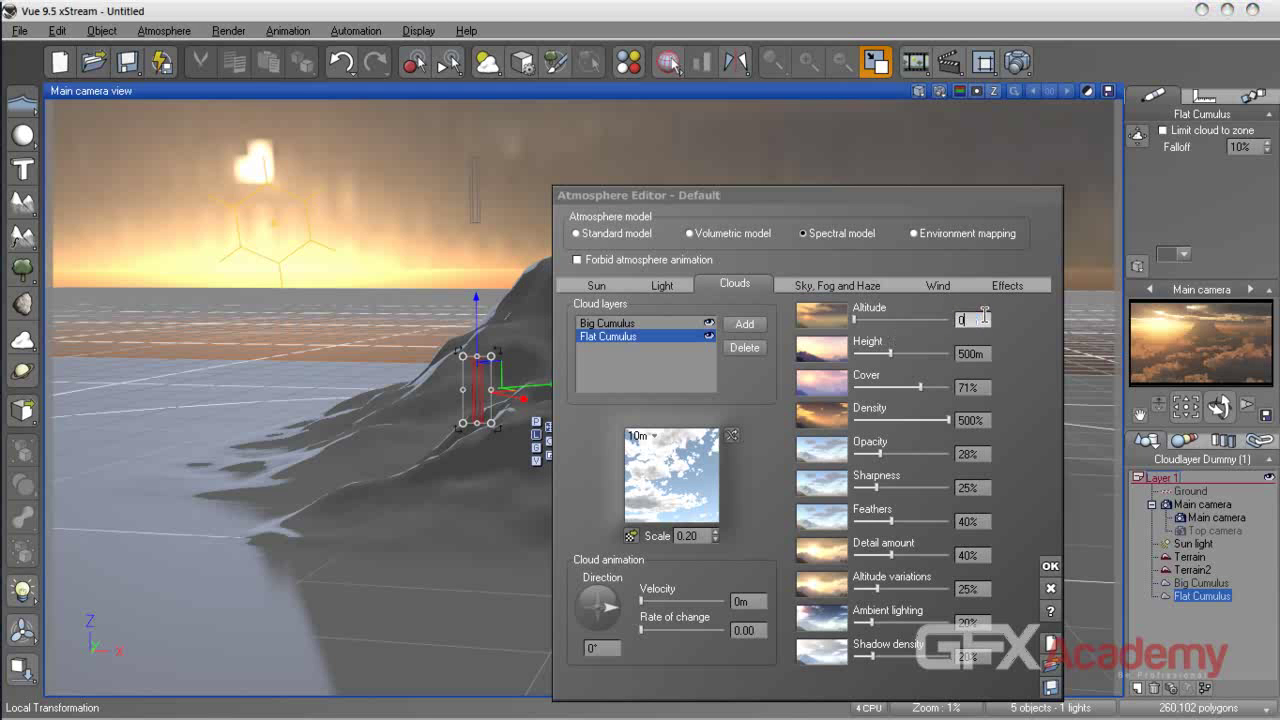
type("0")
key("Return")
left_click(970, 353)
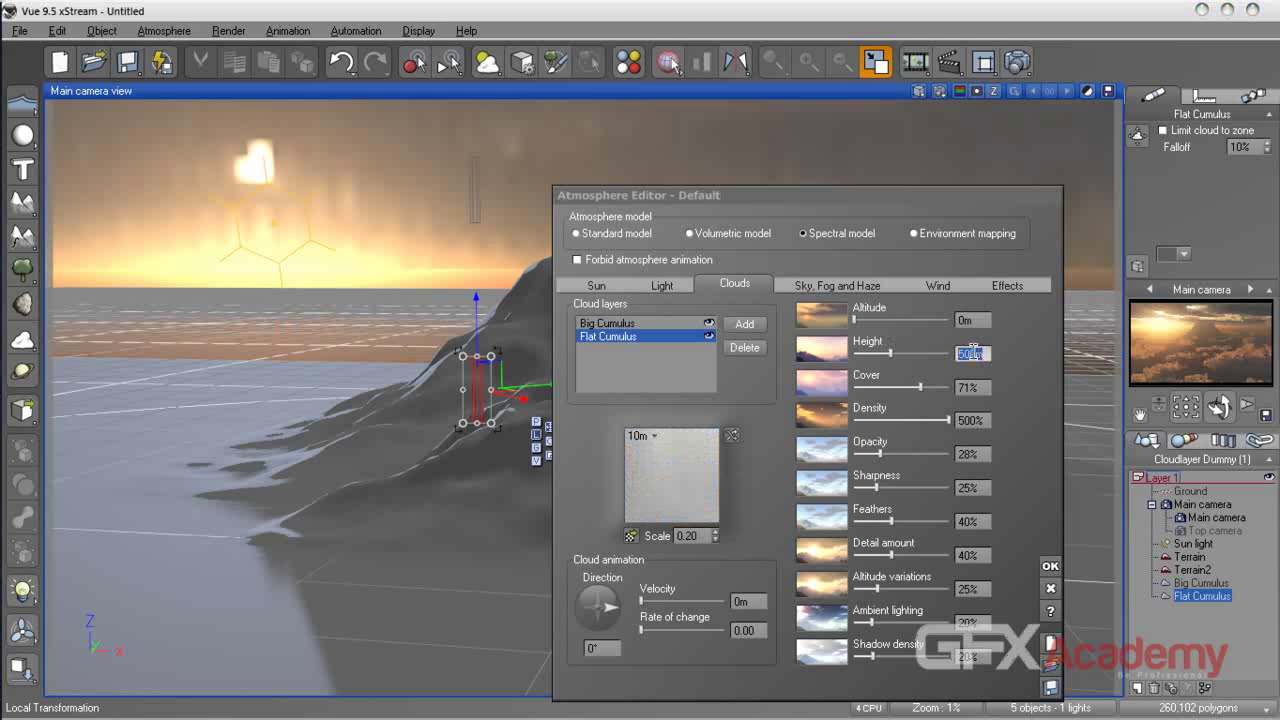
left_click(893, 357)
left_click(907, 355)
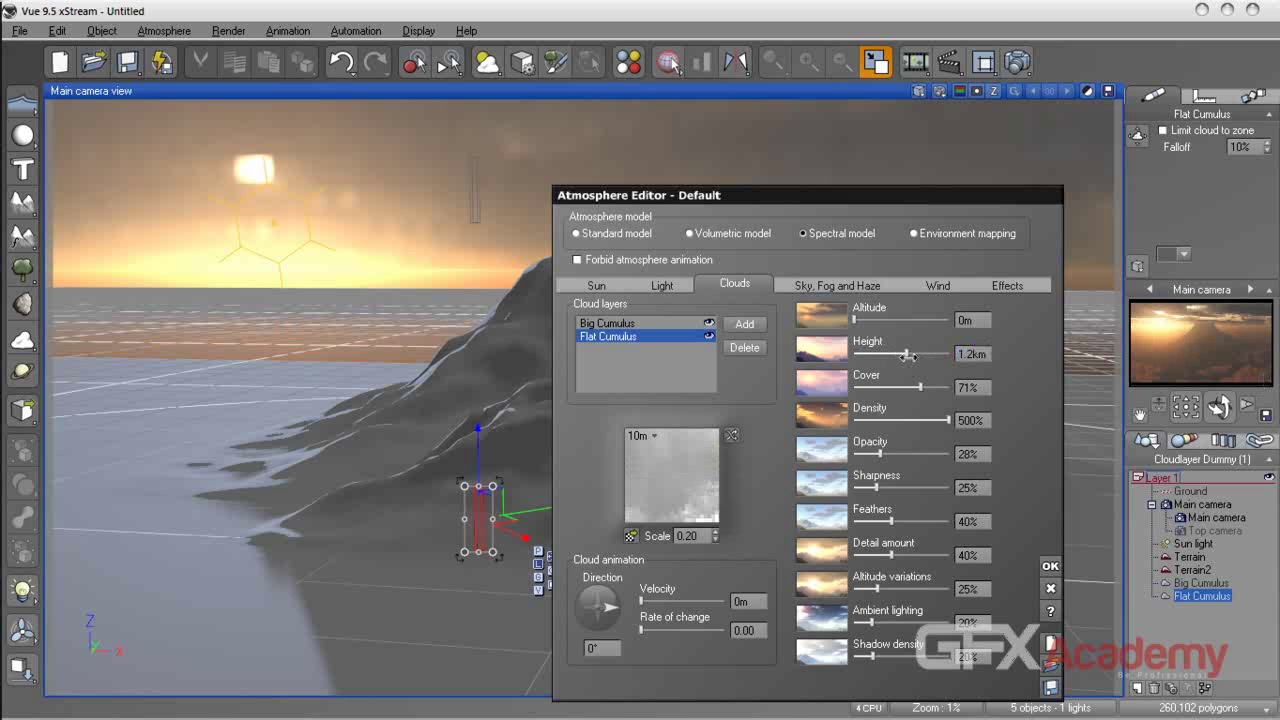
left_click(921, 356)
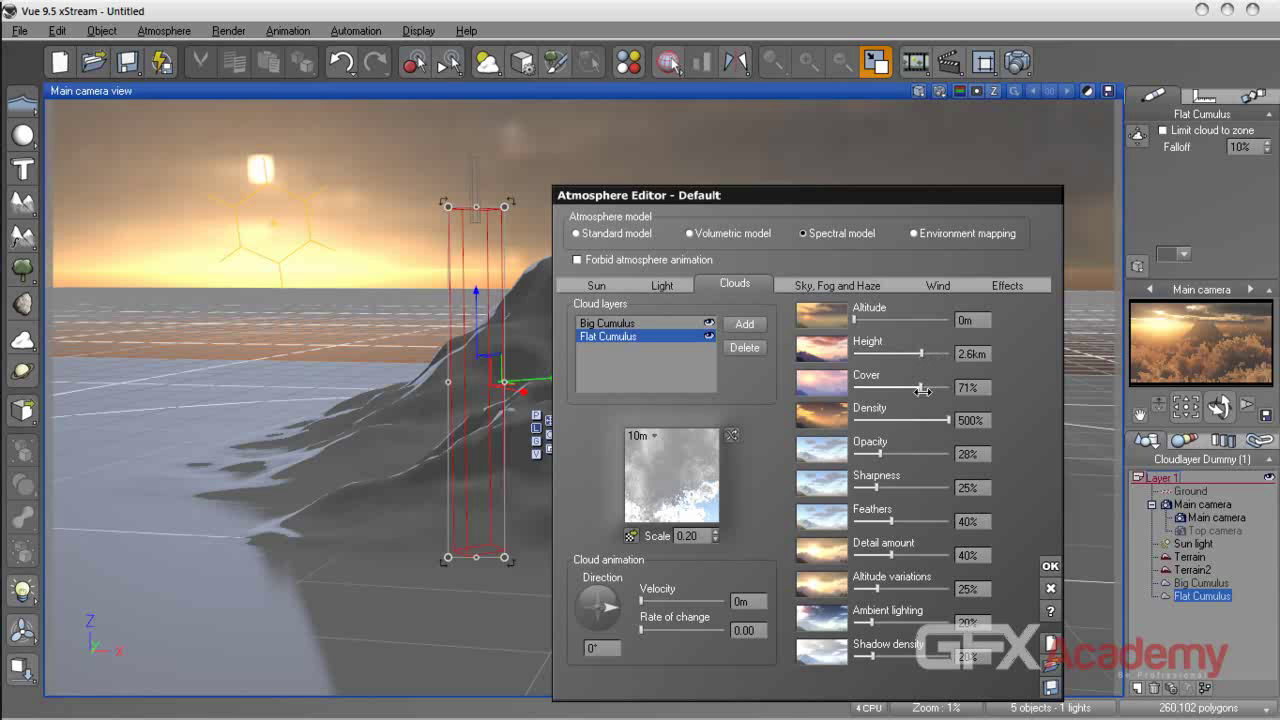
- Set the Flat Cumulus layer's density to 96%, opacity to 87% and sharpness to 43%
left_click_drag(947, 420, 943, 420)
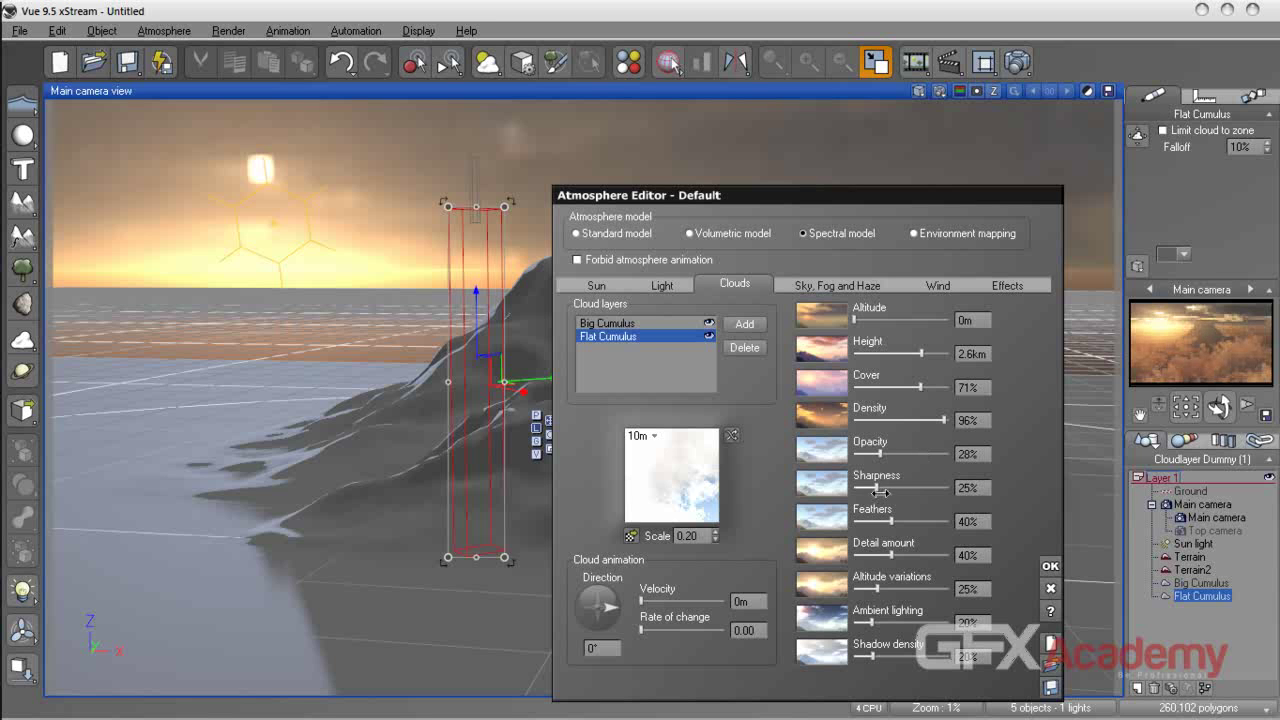
left_click(930, 488)
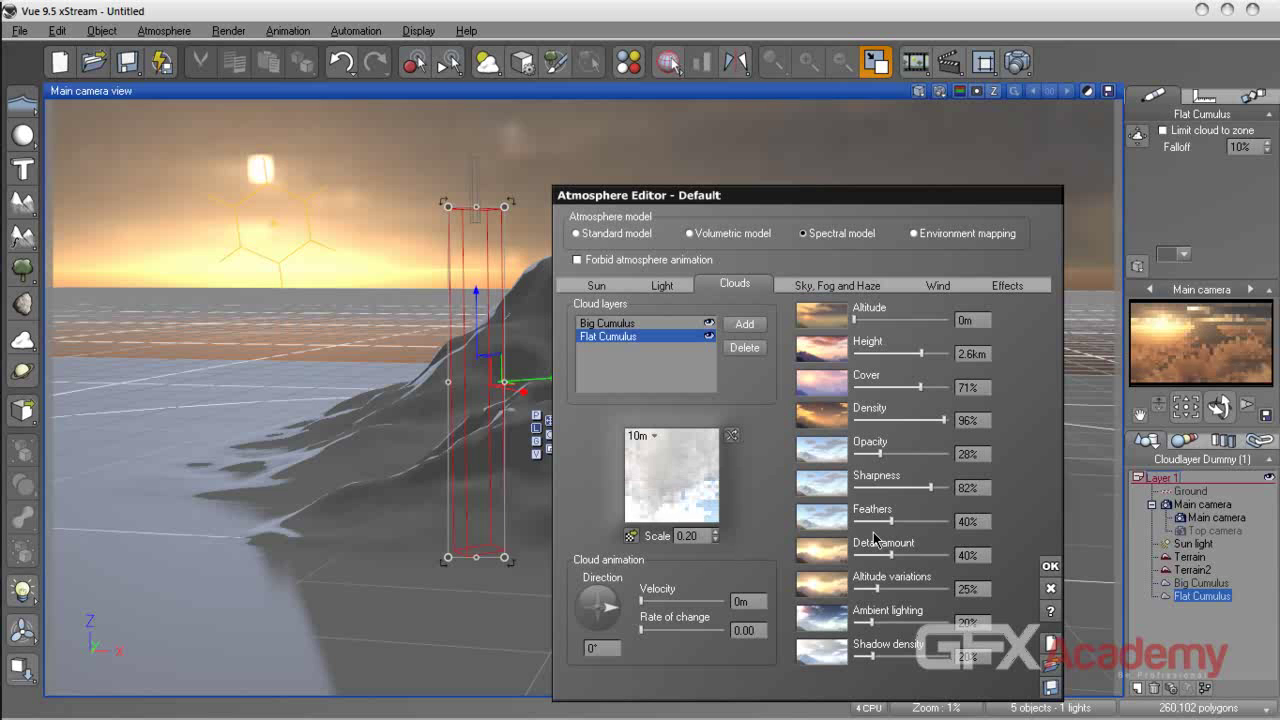
left_click_drag(921, 458, 936, 460)
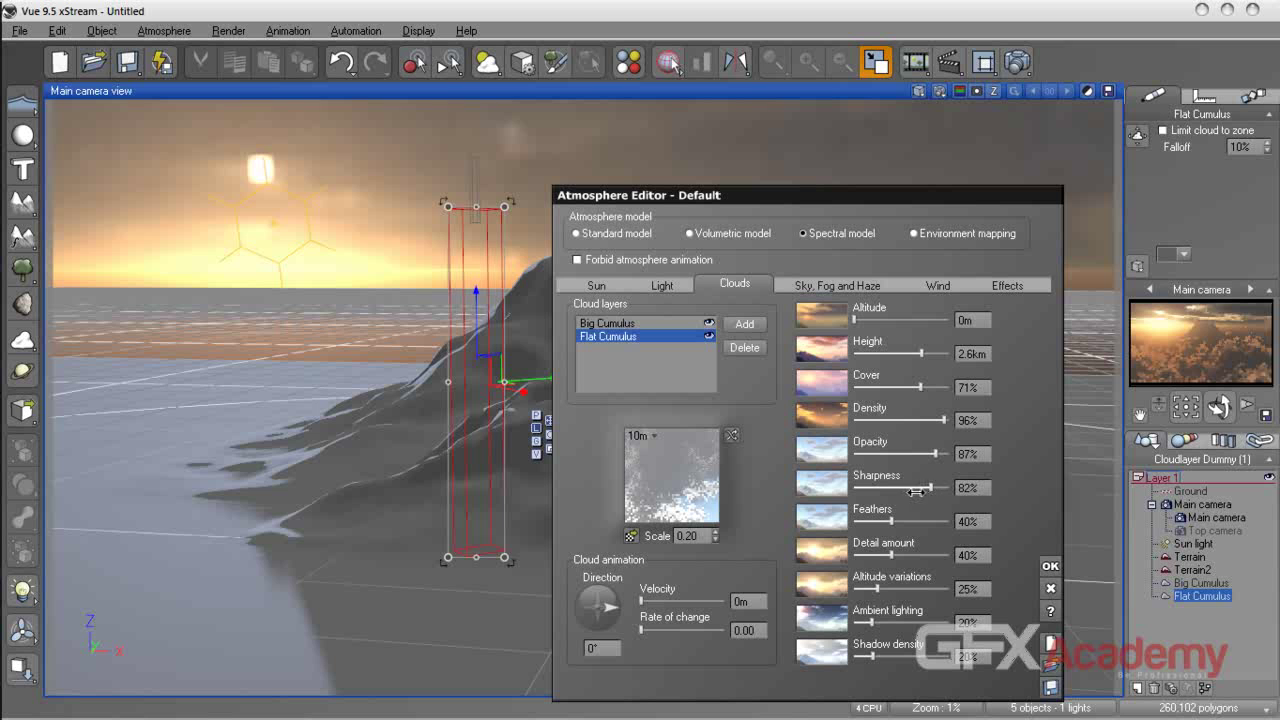
left_click_drag(908, 491, 895, 490)
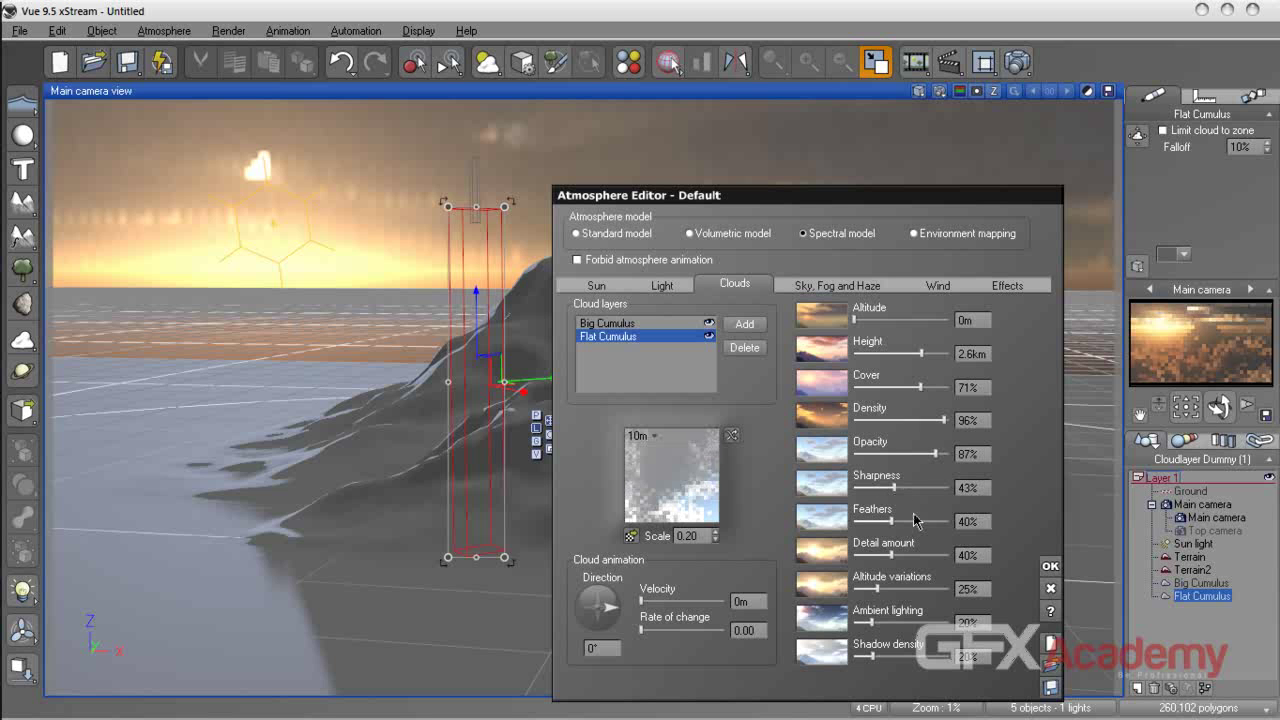
- Set the Flat Cumulus layer's cover to 84%, shadow density to 13% and ambient lighting to 70%
left_click_drag(931, 388, 934, 388)
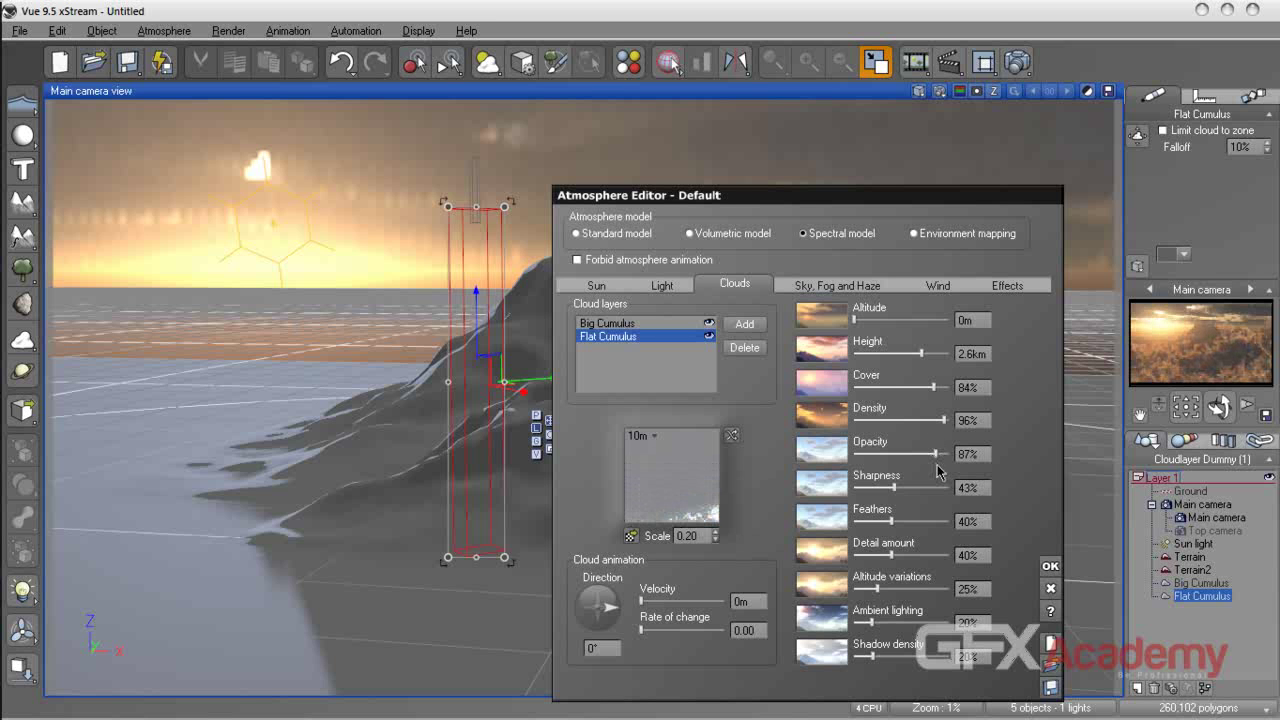
left_click(866, 658)
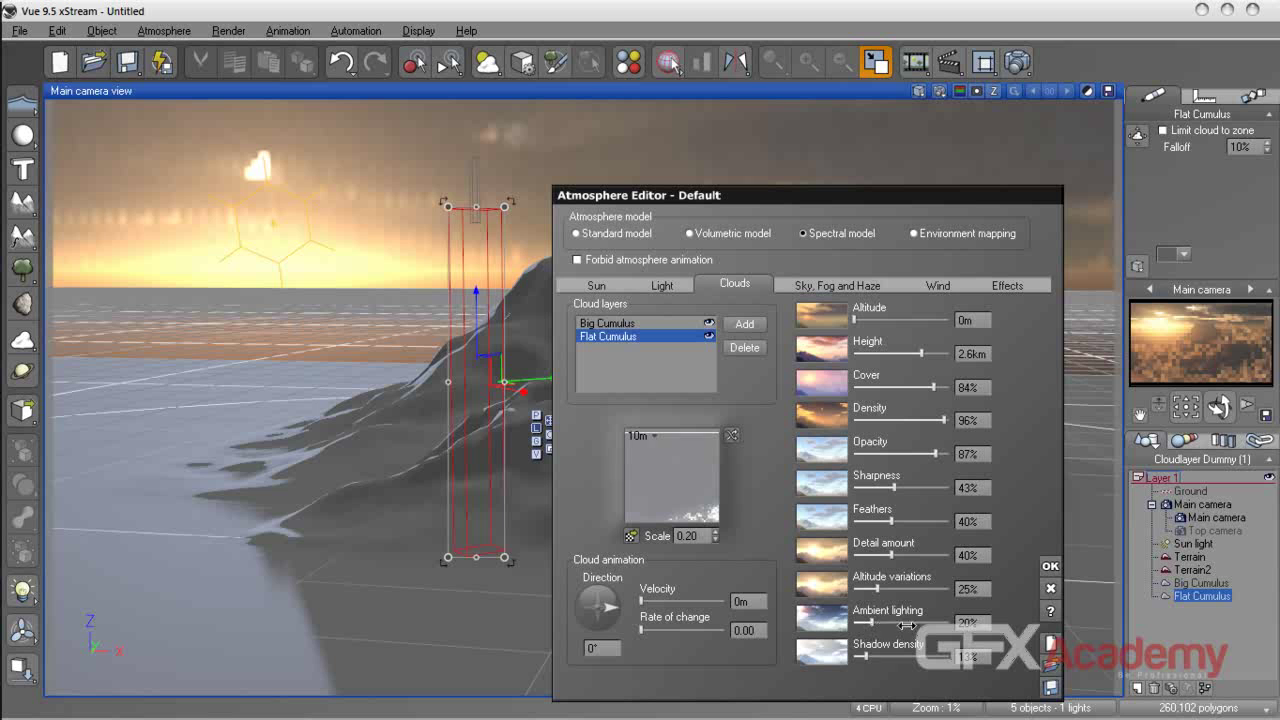
left_click_drag(907, 625, 918, 625)
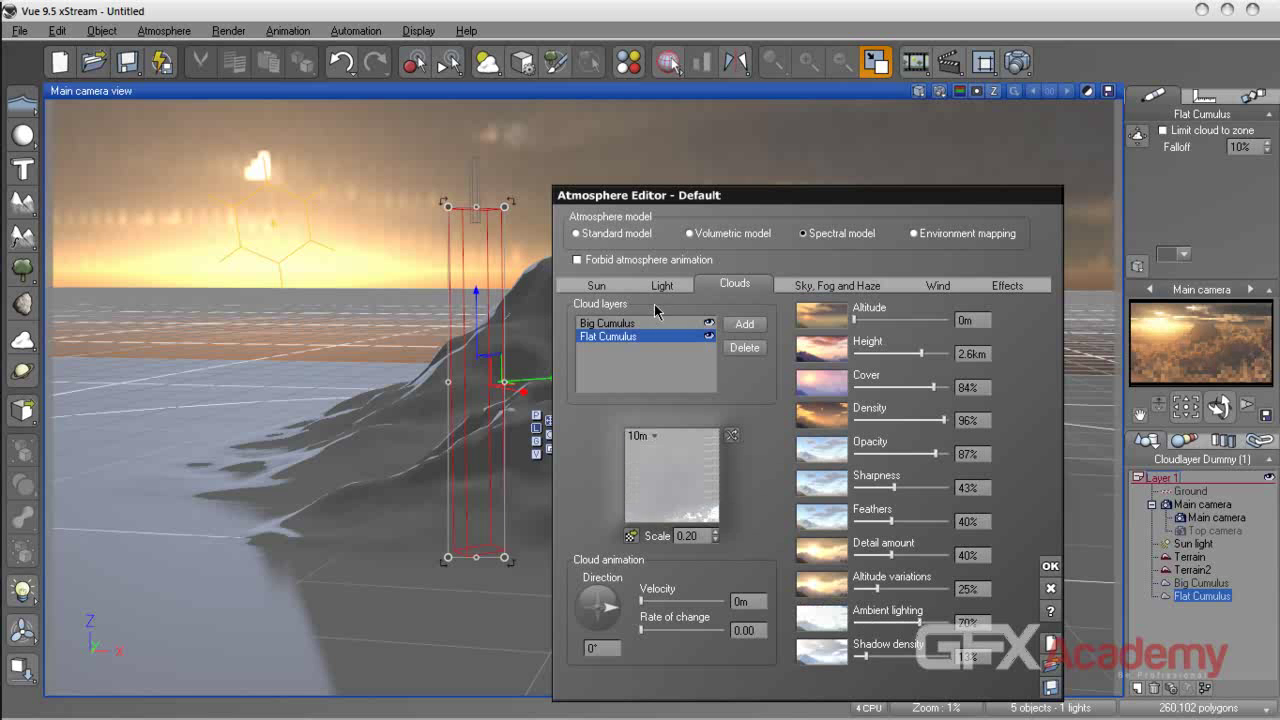
- Set the global light balance to 53% and the ambient light to 55%
left_click(662, 285)
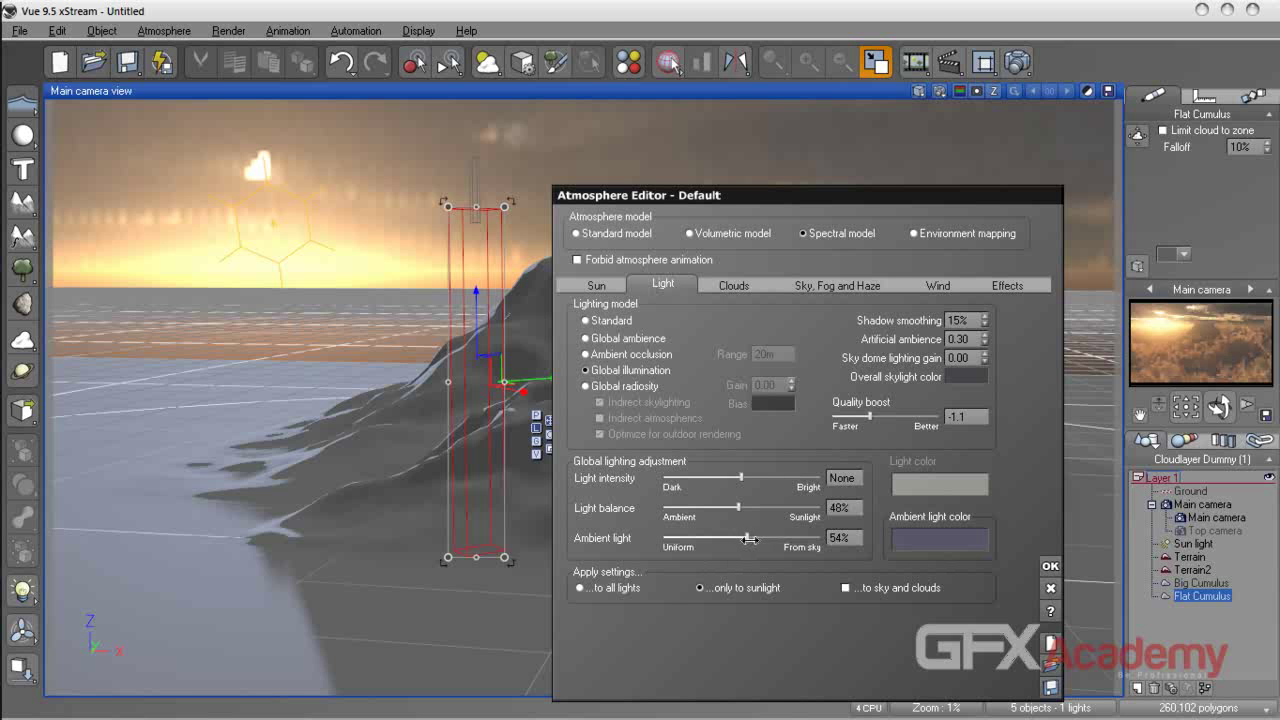
left_click_drag(750, 539, 751, 539)
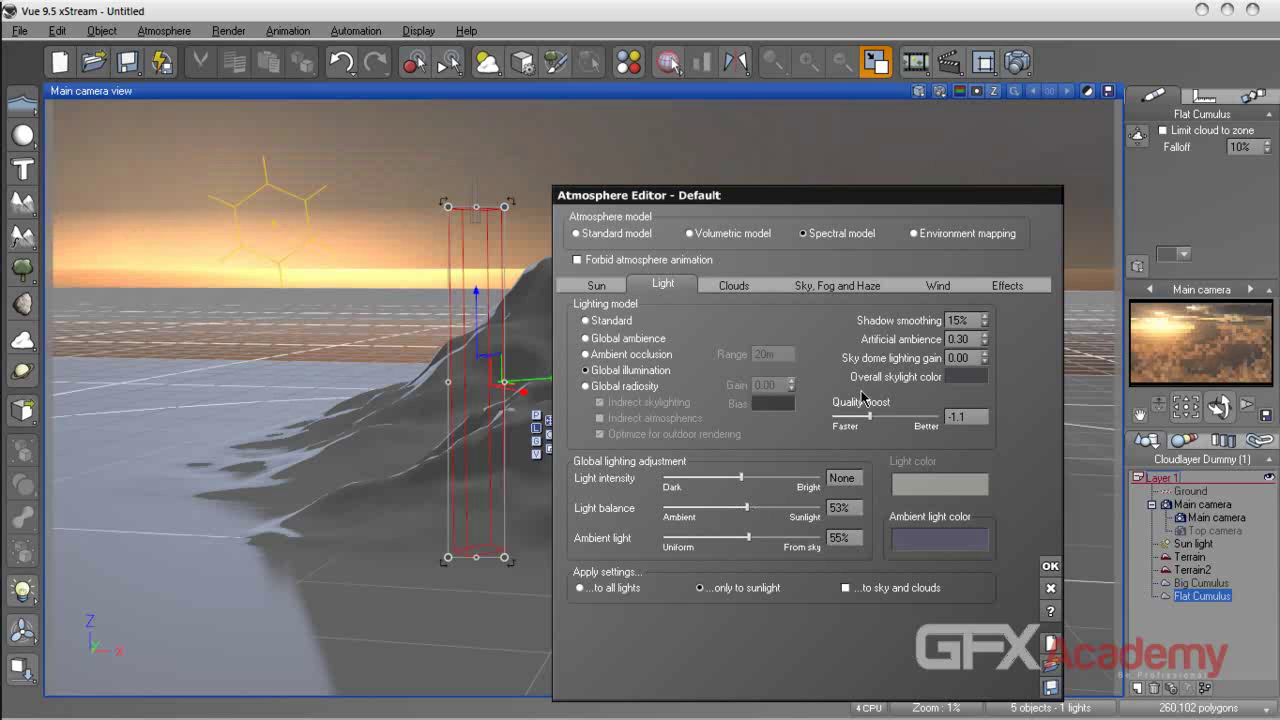
left_click(835, 285)
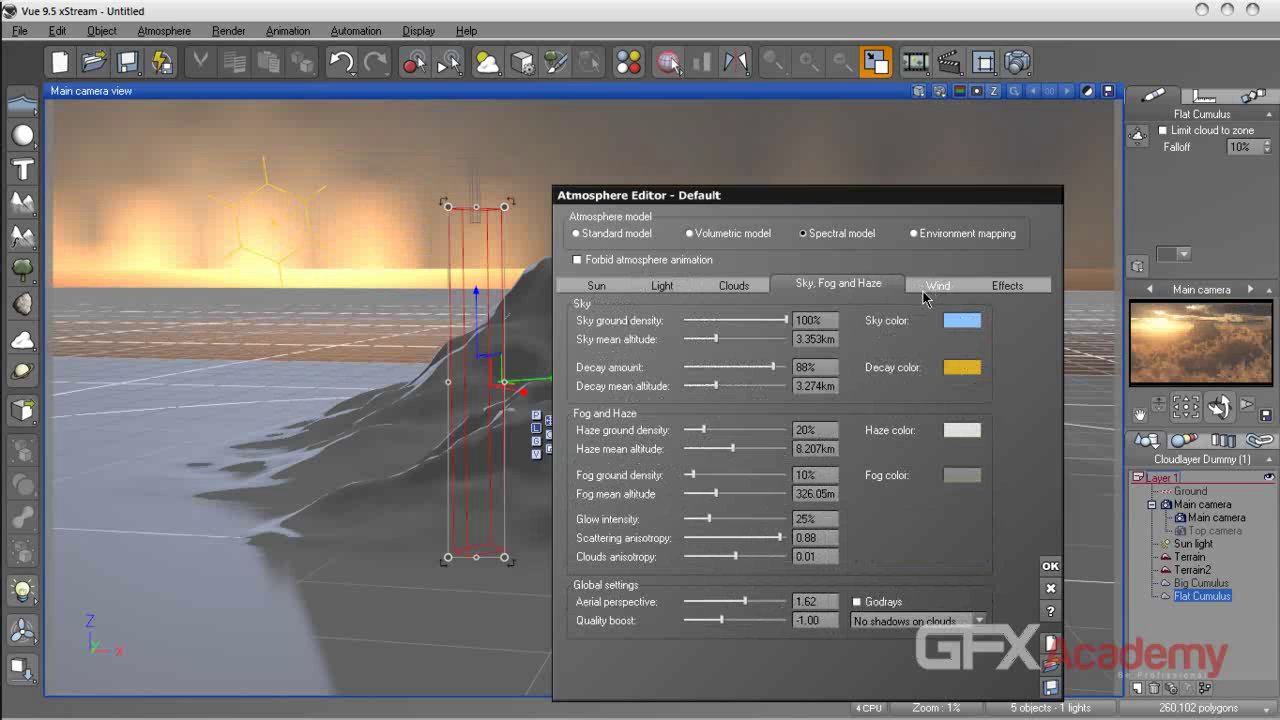
- Set the Flat Cumulus layer's detail amount to 79% and reduce its cover to 62%
left_click(734, 285)
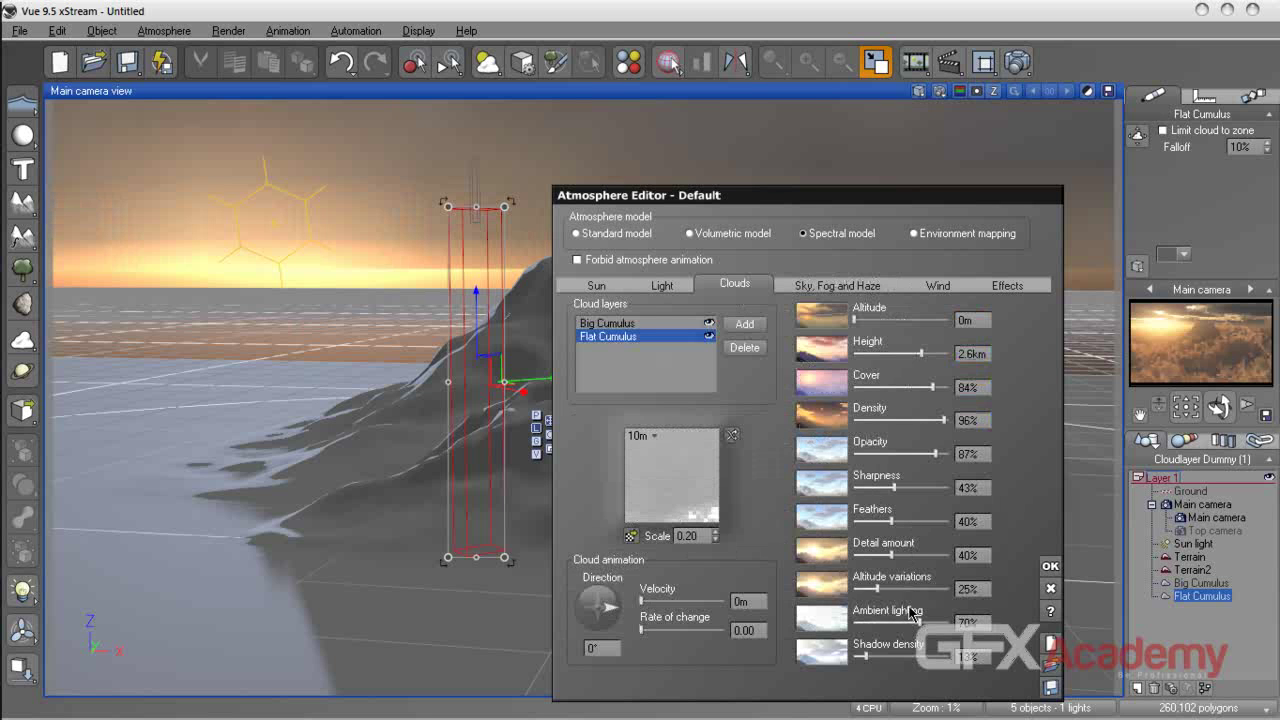
left_click(929, 556)
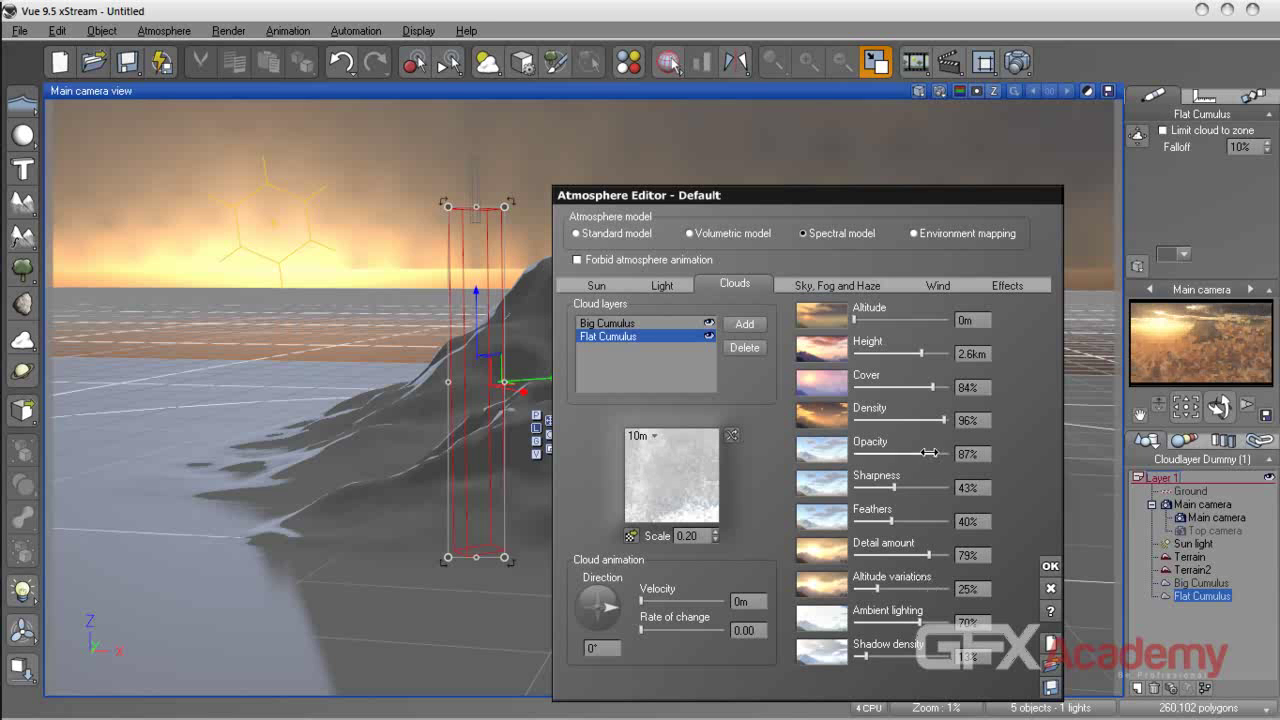
left_click_drag(915, 393, 896, 393)
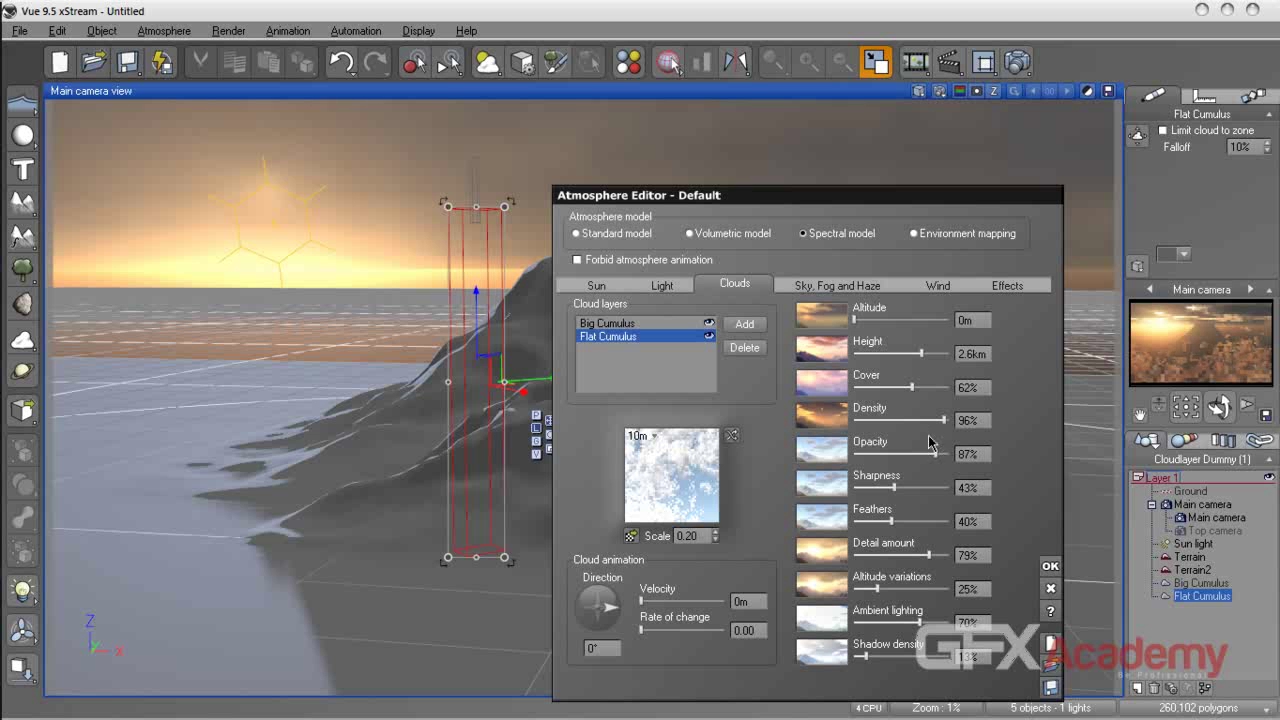
- Tilt the main camera downward, try lower heights for the Flat Cumulus layer and set its height to about 4.4 km
left_click_drag(1218, 405, 1218, 376)
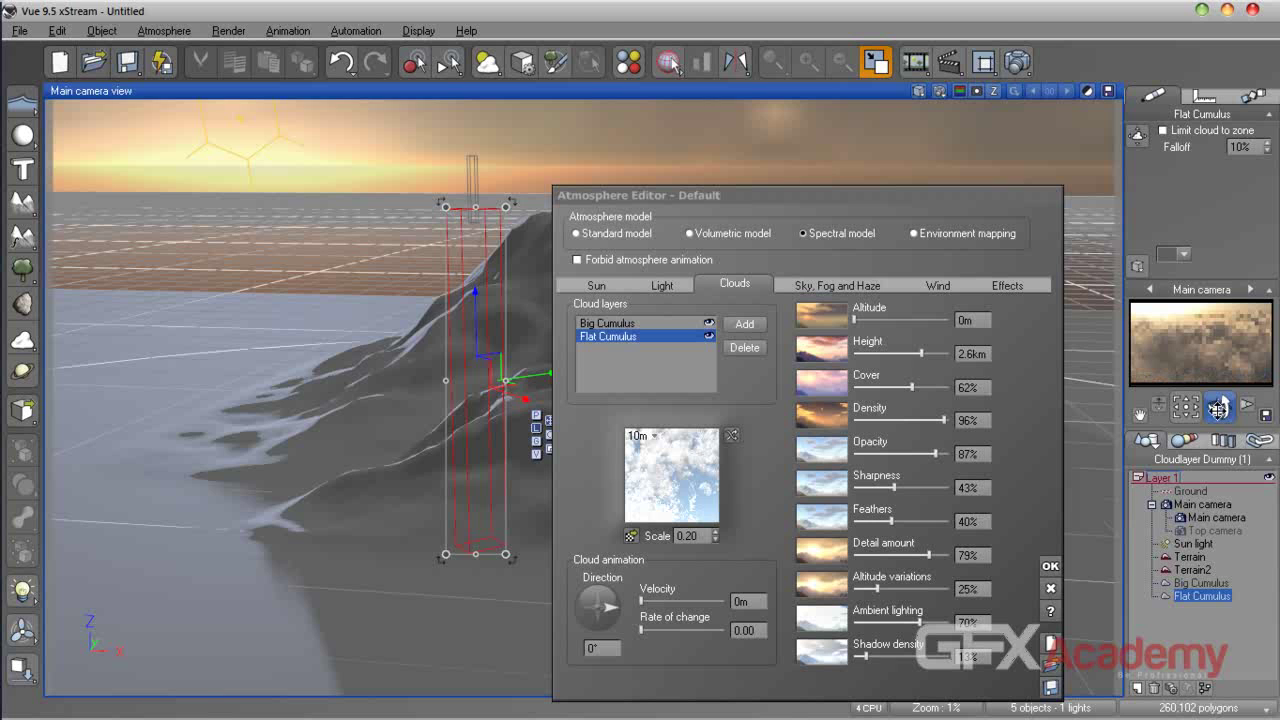
left_click_drag(921, 353, 891, 354)
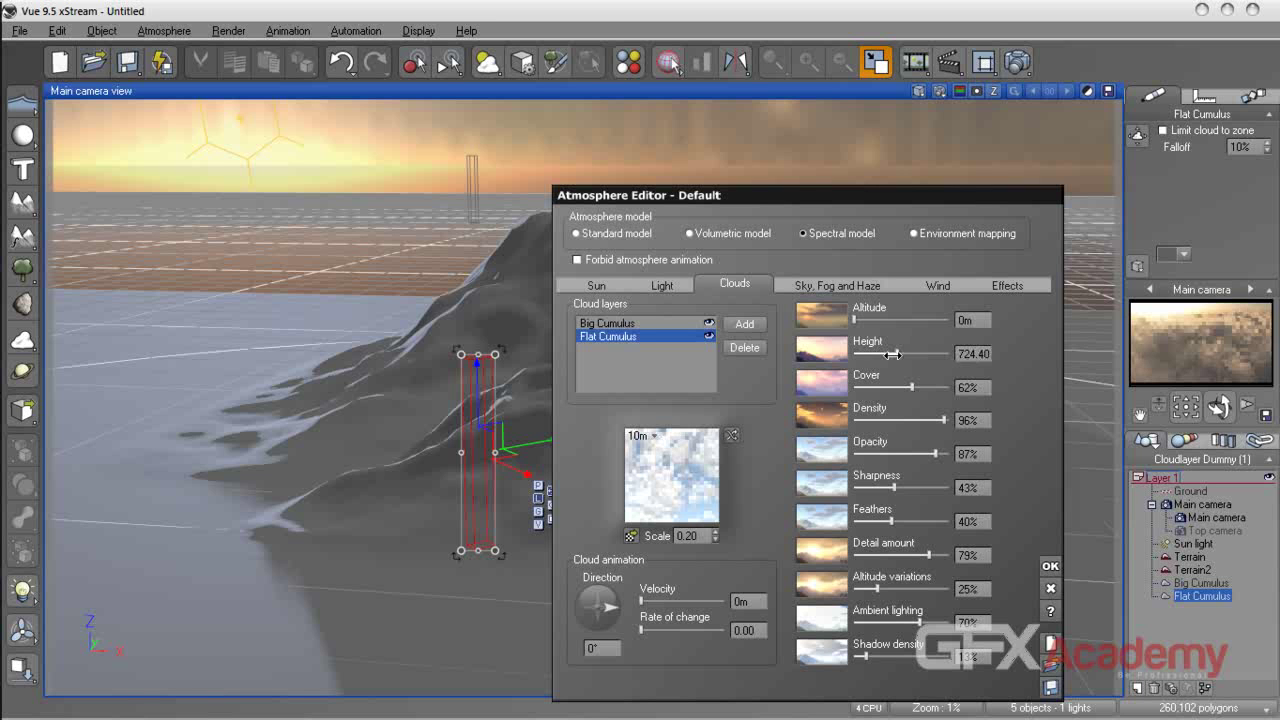
left_click_drag(895, 354, 872, 355)
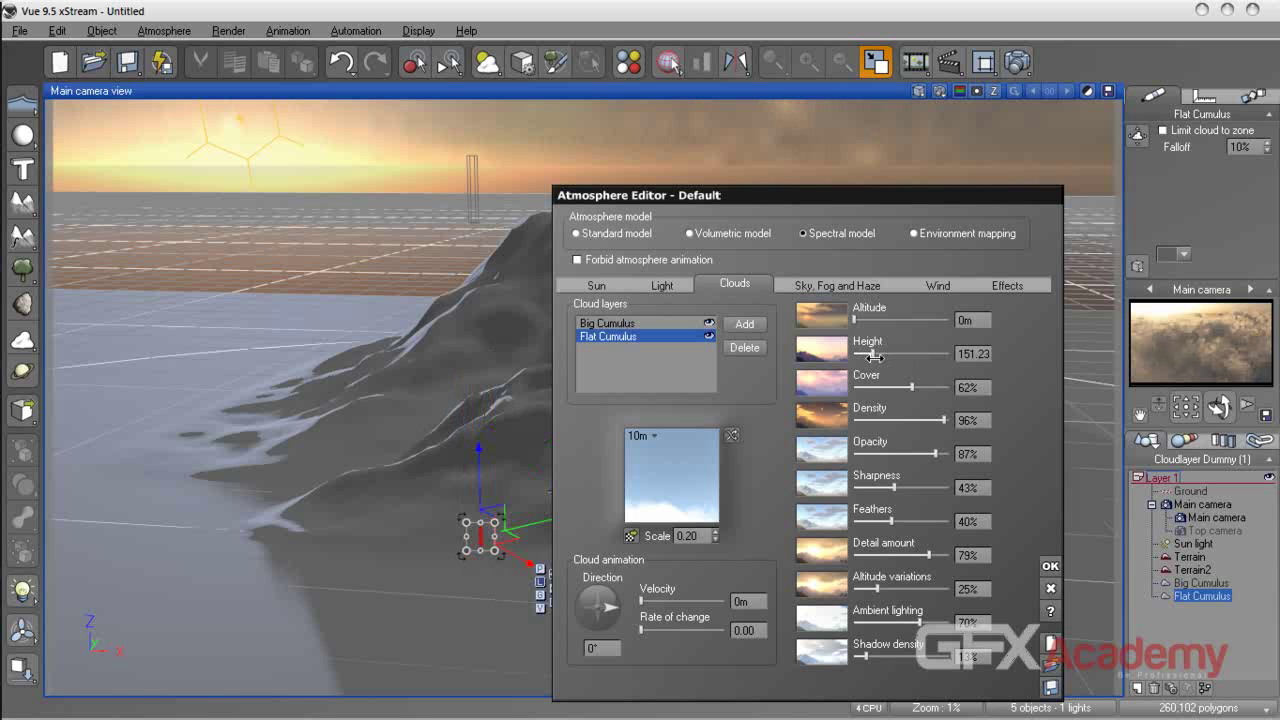
left_click_drag(887, 359, 934, 359)
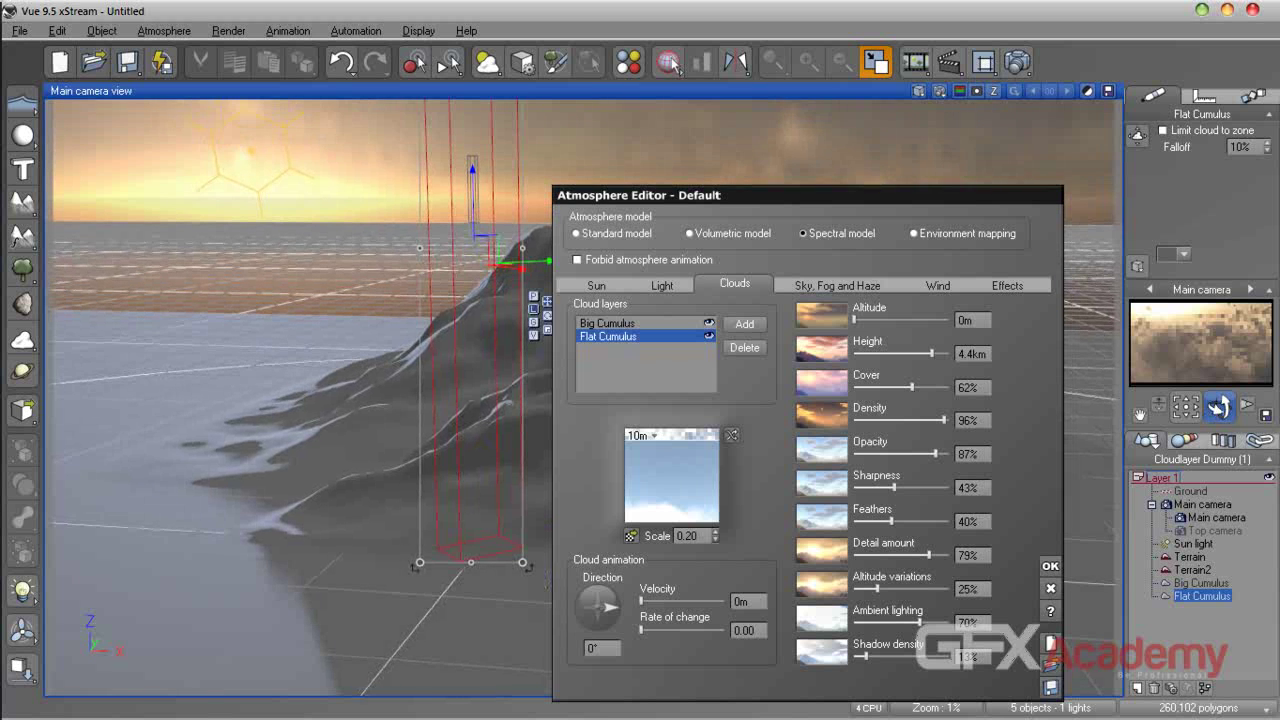
left_click(510, 255)
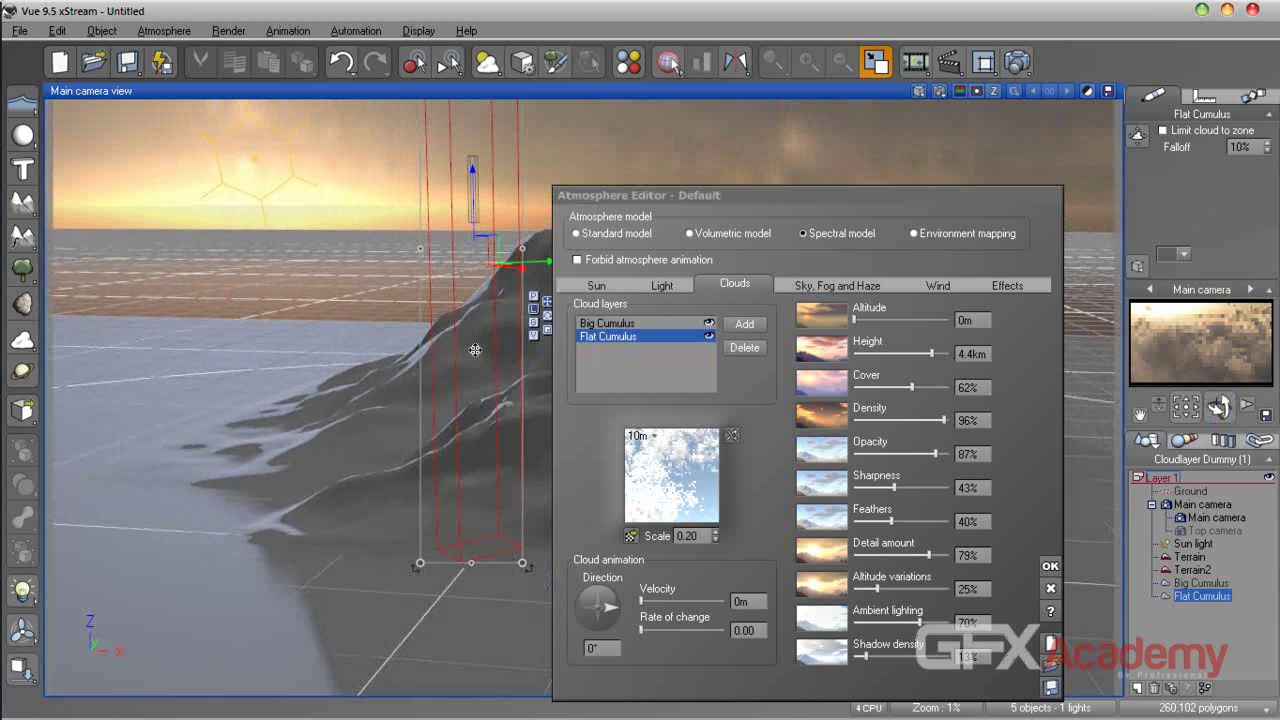
- Lower the Flat Cumulus layer's height to 38.4 m and tilt the main camera slightly upward
left_click_drag(930, 355, 872, 360)
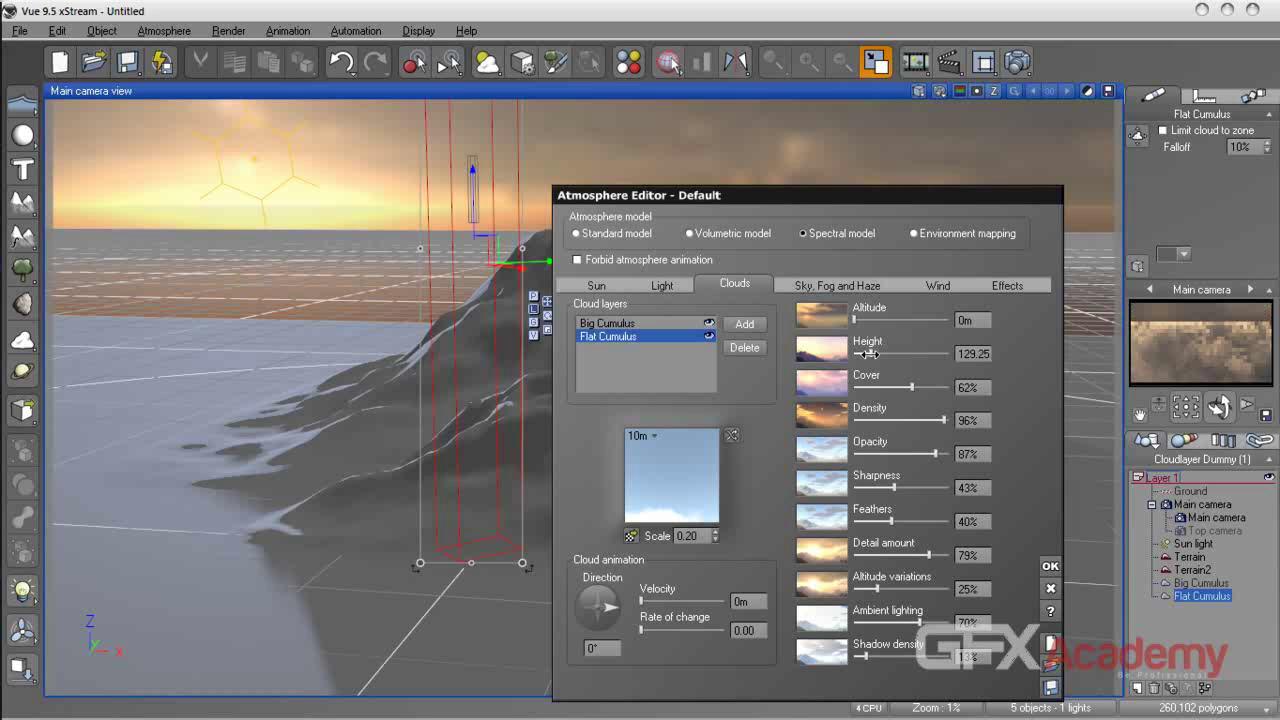
left_click_drag(862, 353, 860, 354)
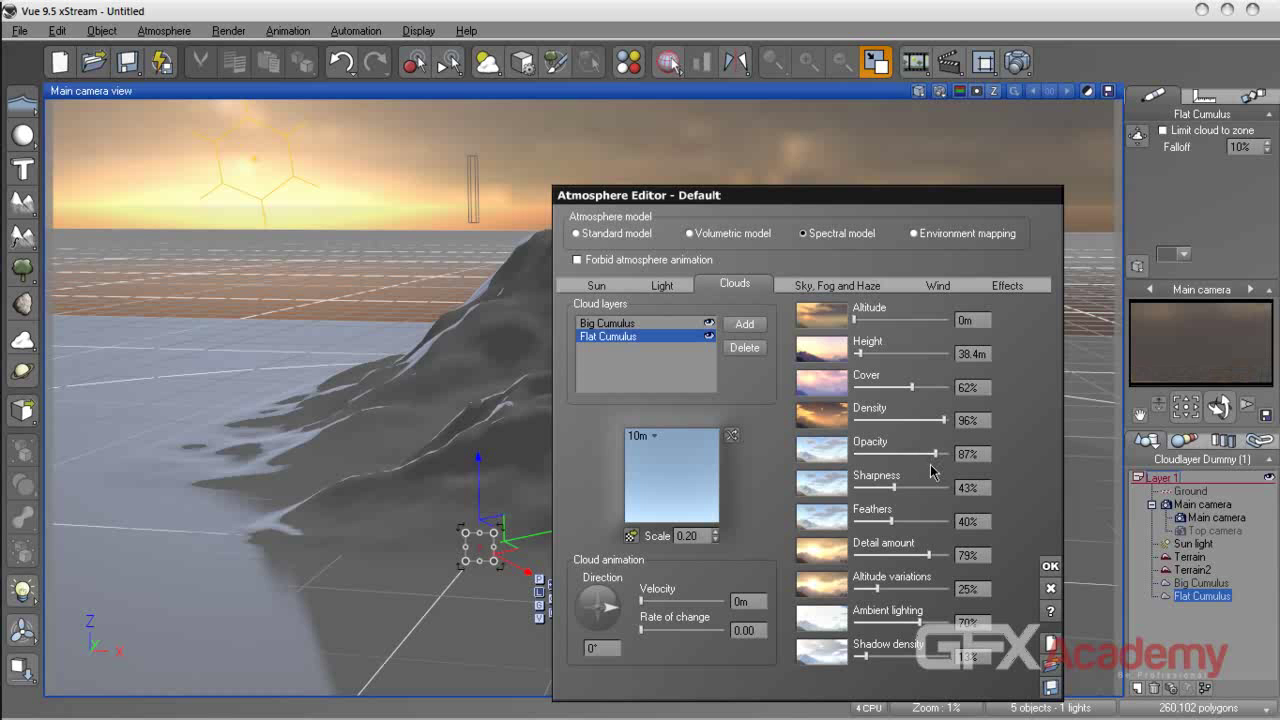
left_click_drag(1217, 407, 1218, 408)
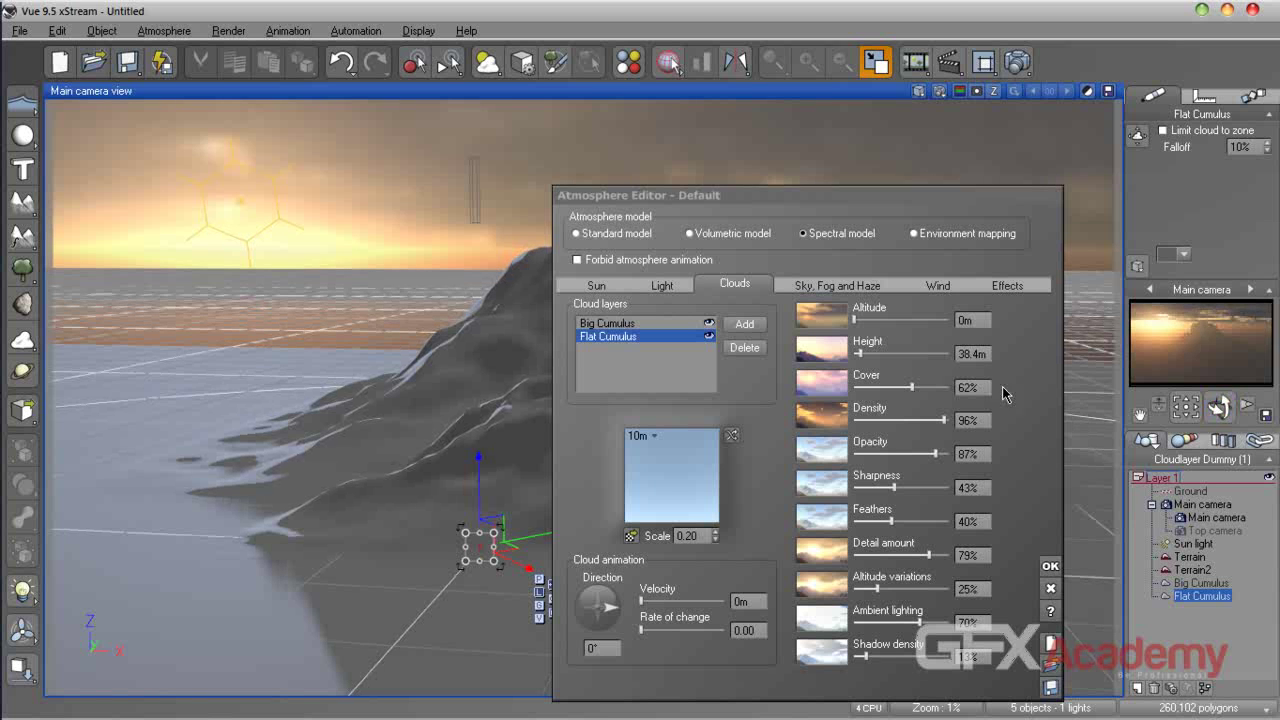
- Raise the Flat Cumulus layer's height gradually to 3.1 km
left_click(872, 357)
left_click(884, 357)
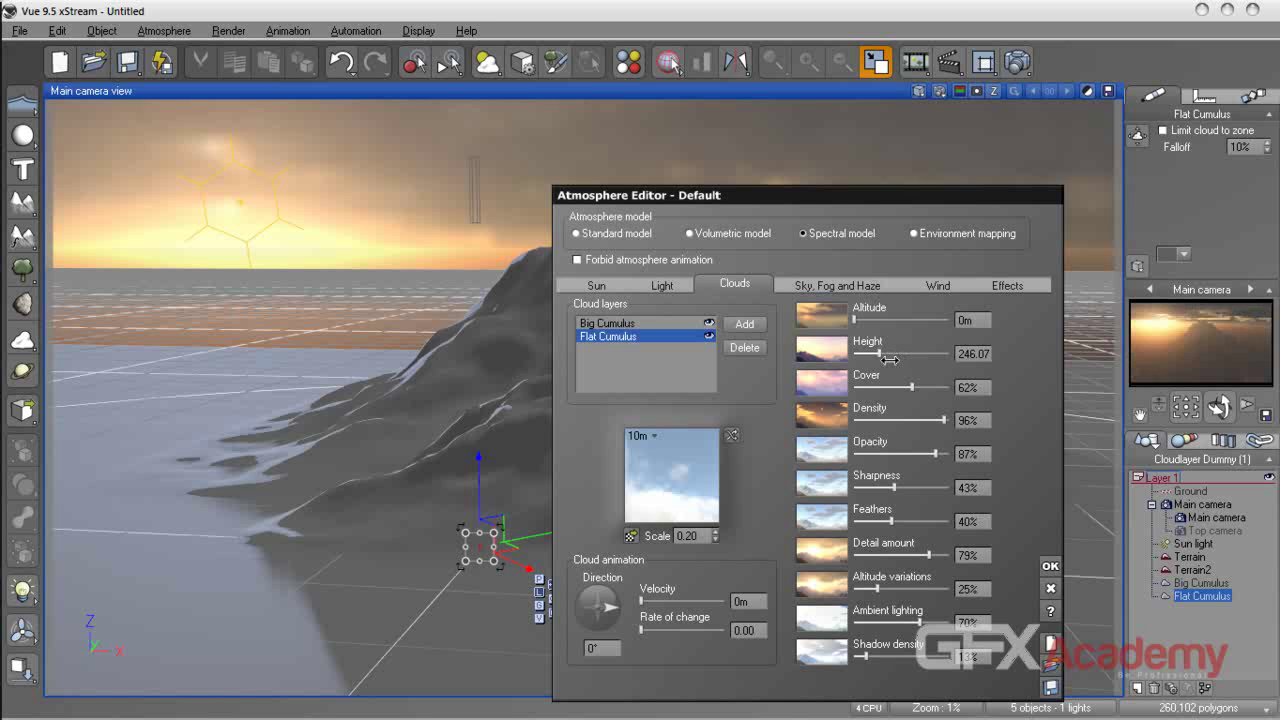
left_click_drag(887, 357, 892, 357)
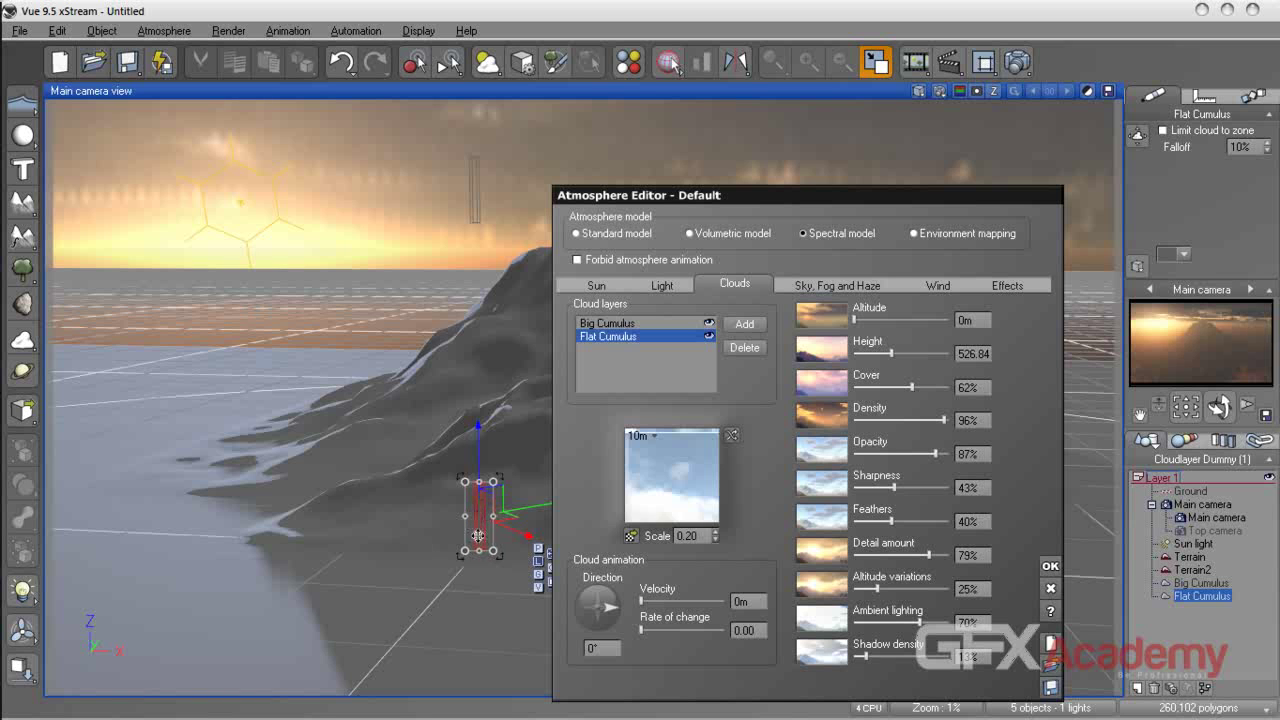
left_click_drag(897, 354, 902, 354)
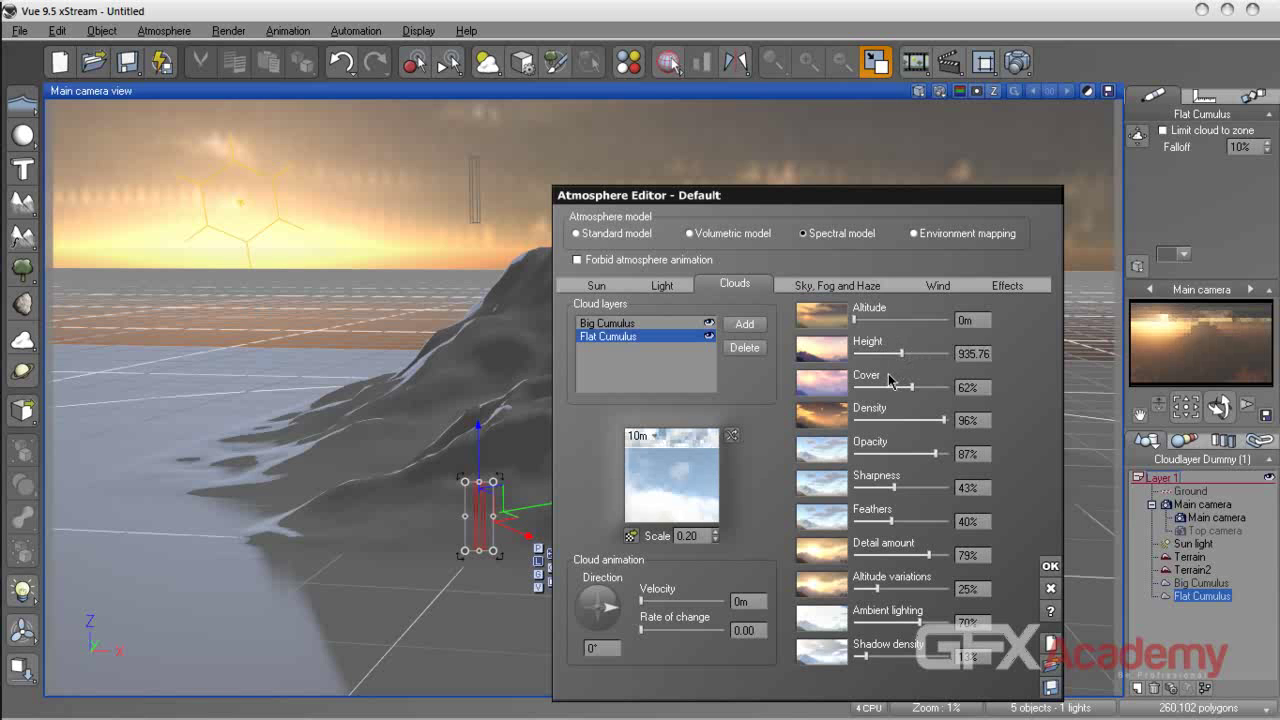
left_click_drag(902, 356, 925, 355)
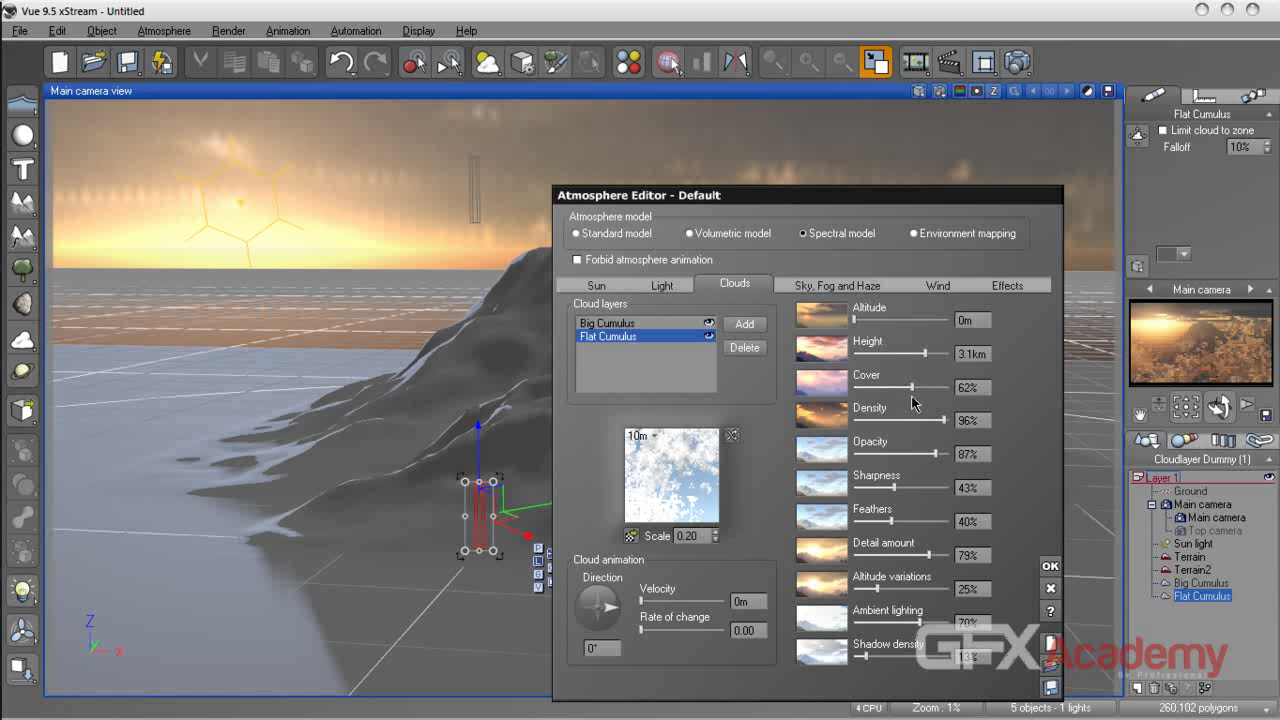
- Set the Flat Cumulus layer's altitude variations to 7%, height to 2.5 km and cover to 88%
left_click_drag(870, 591, 862, 592)
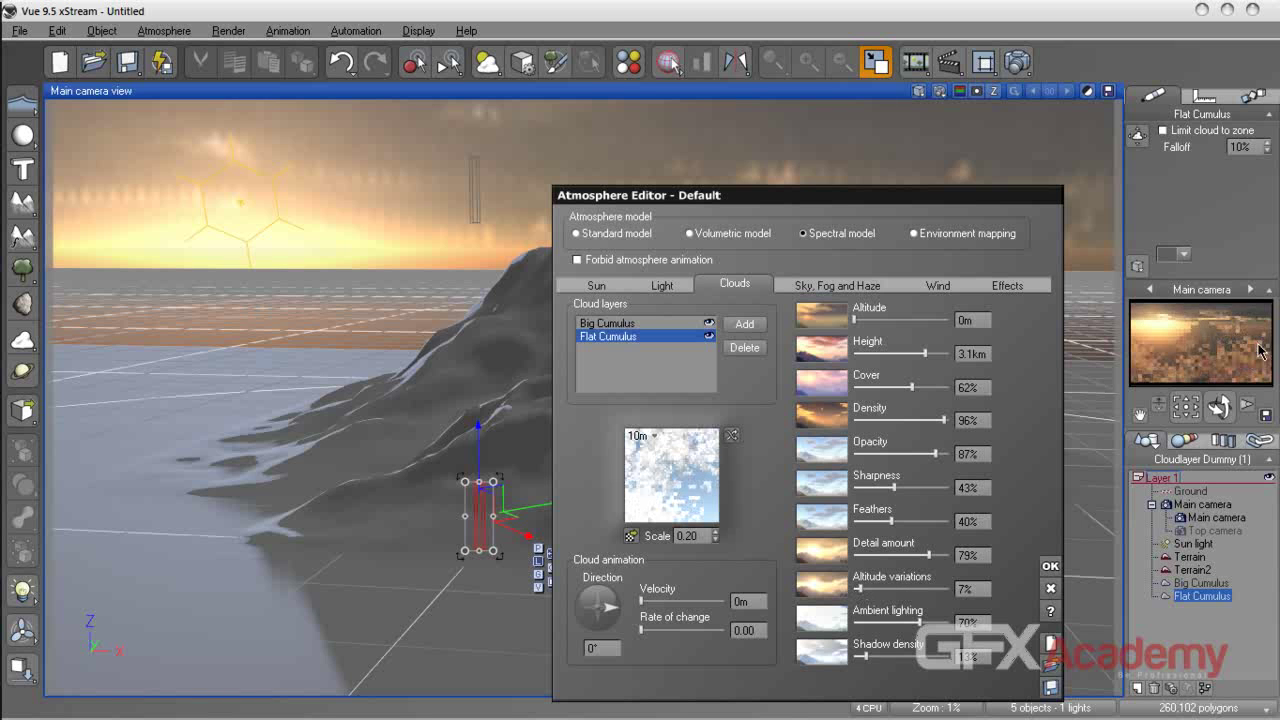
left_click_drag(922, 390, 946, 391)
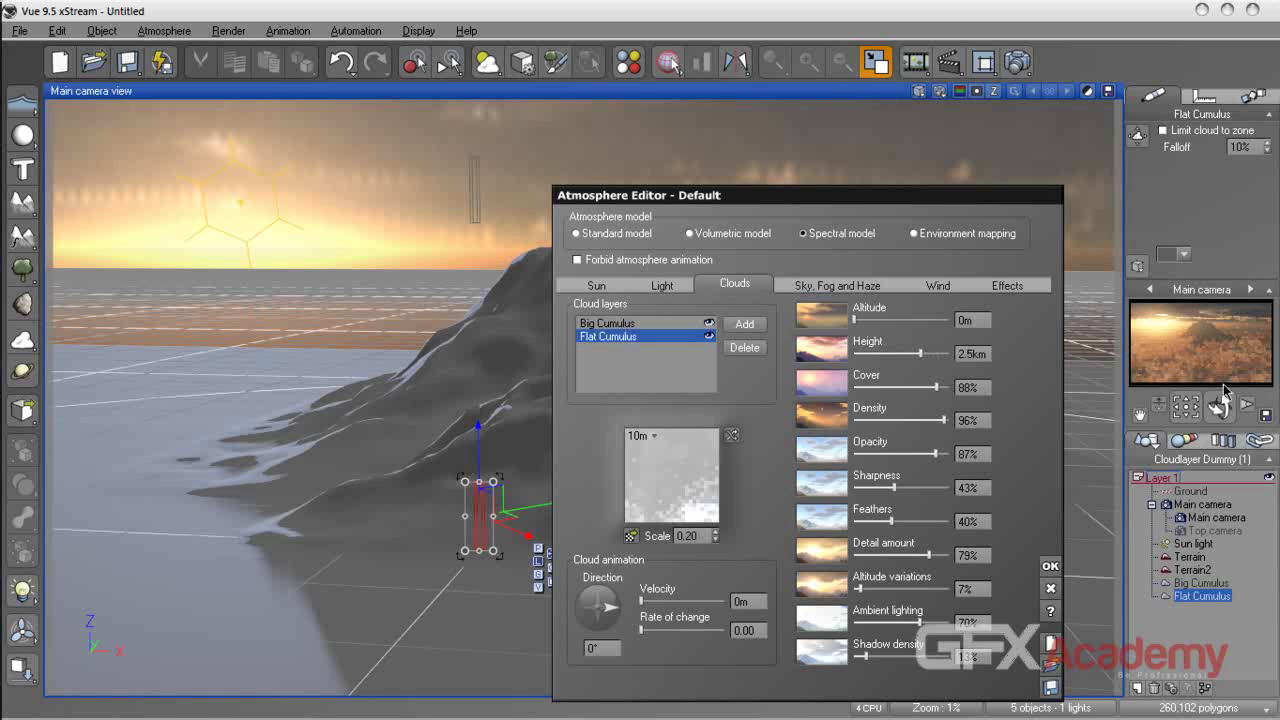
- Set the Flat Cumulus layer's feathers to 10%, sharpness to 61% and detail amount to 55%
left_click_drag(891, 521, 866, 522)
left_click(915, 490)
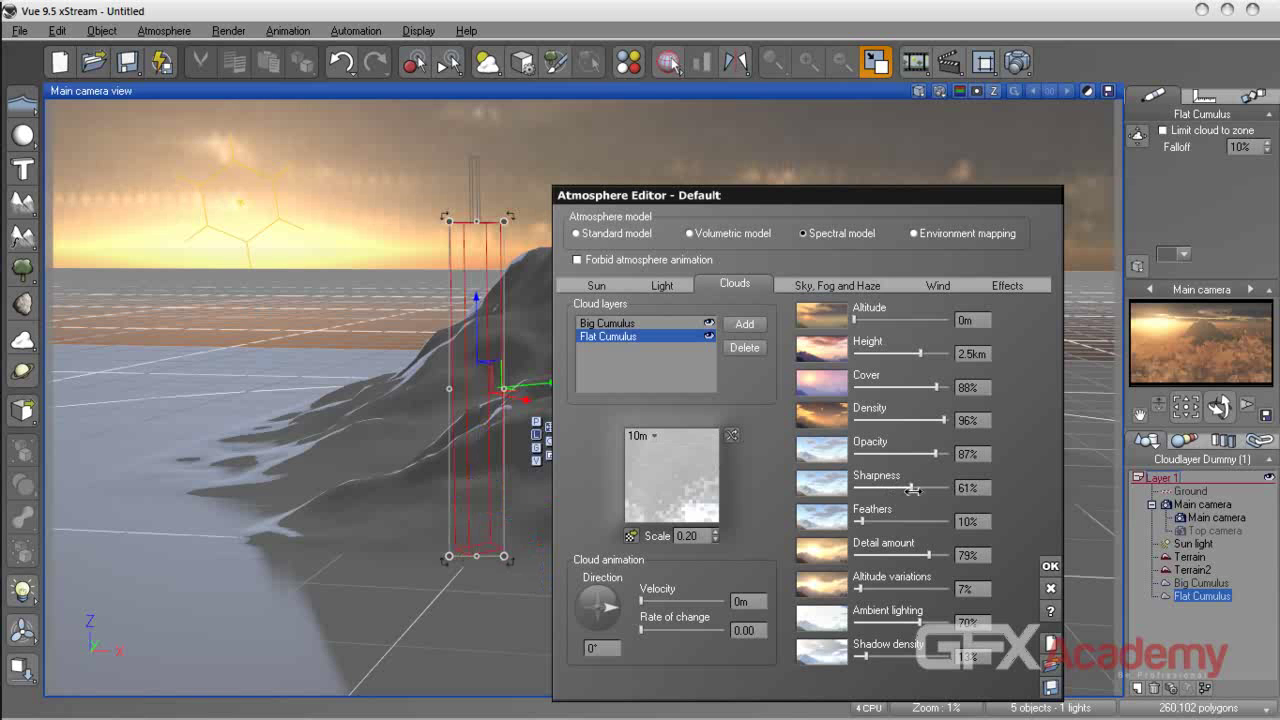
left_click(907, 558)
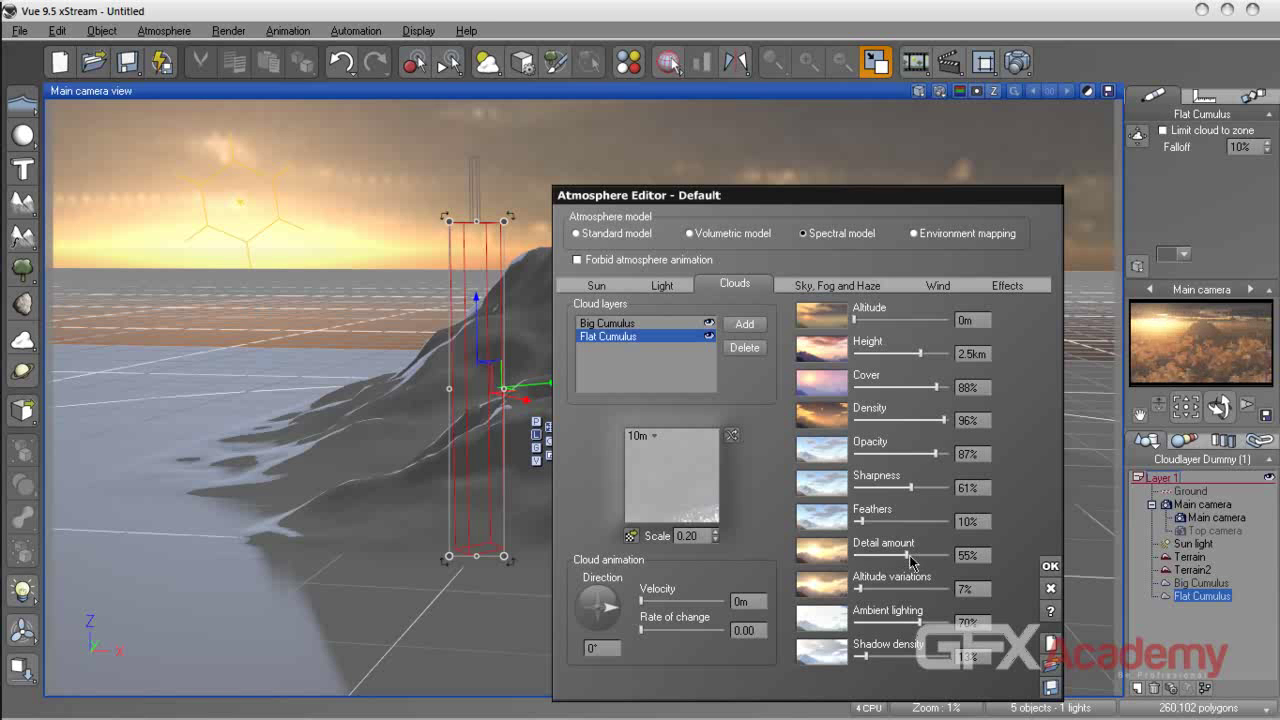
- Set the Flat Cumulus layer's density to 100%, detail amount to 71% and shadow density to 34%, and accept the atmosphere
left_click_drag(943, 420, 952, 420)
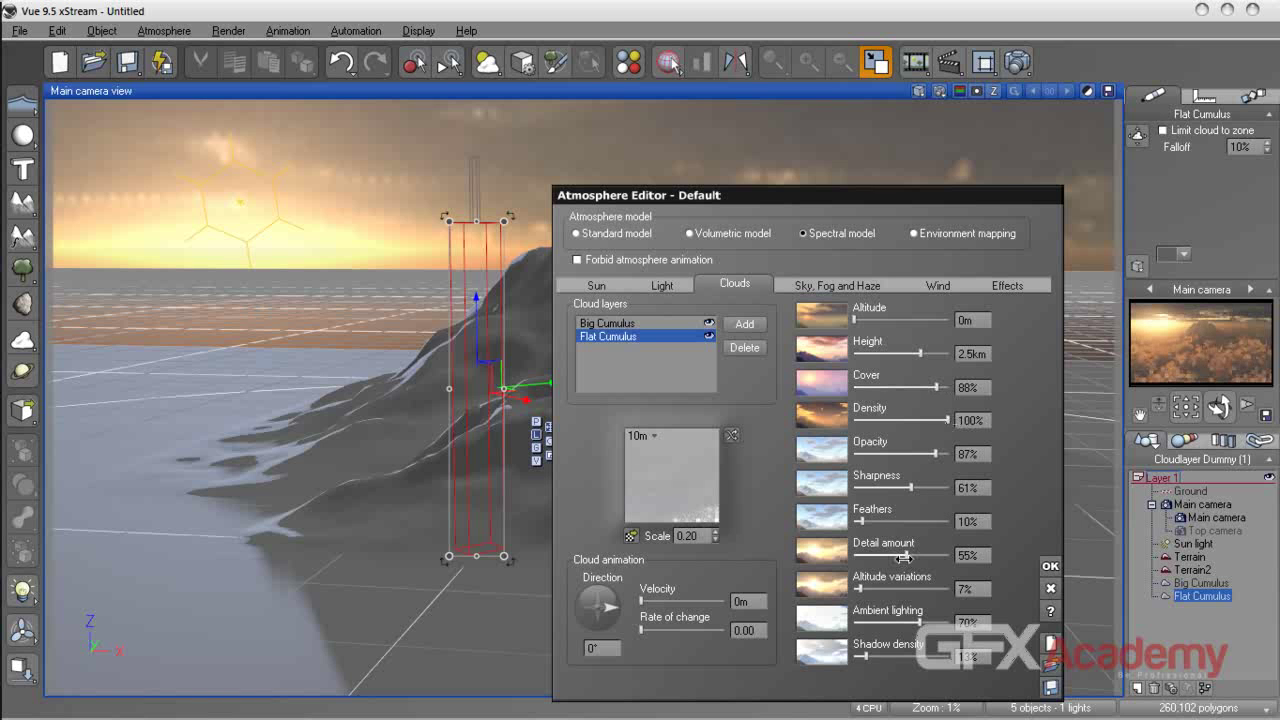
left_click_drag(907, 556, 928, 557)
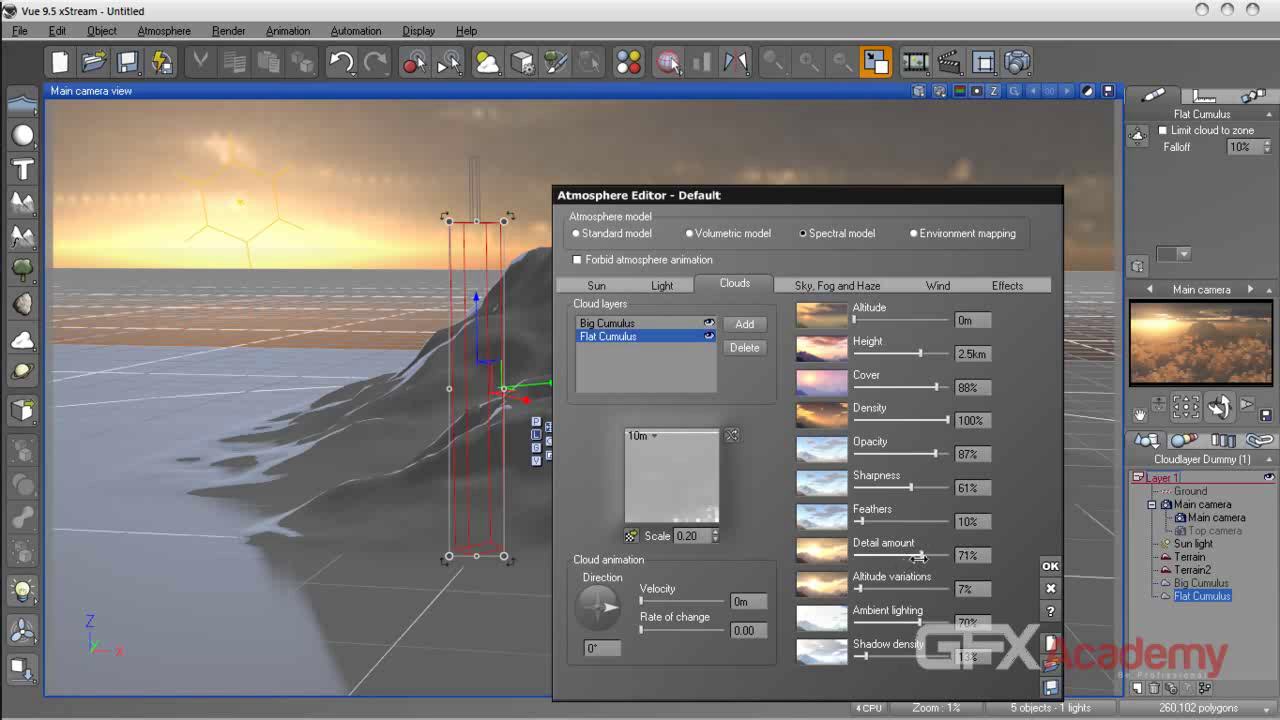
left_click_drag(888, 663, 886, 660)
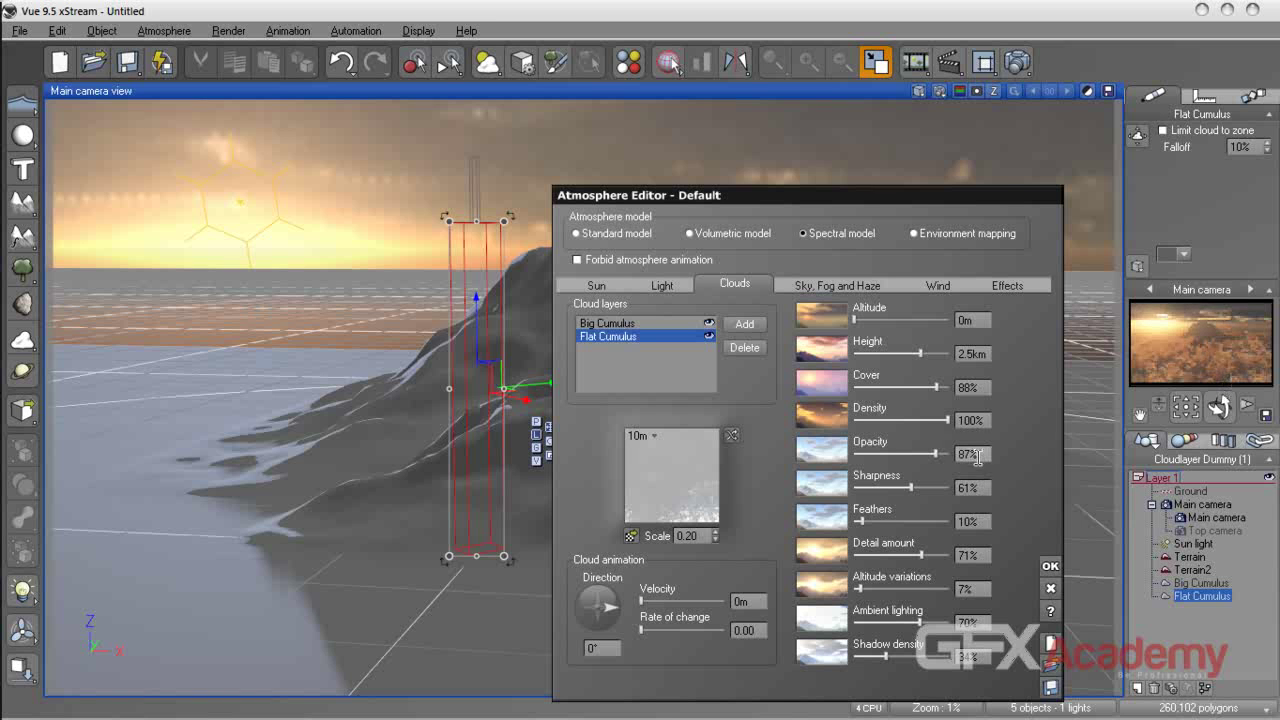
left_click(1050, 567)
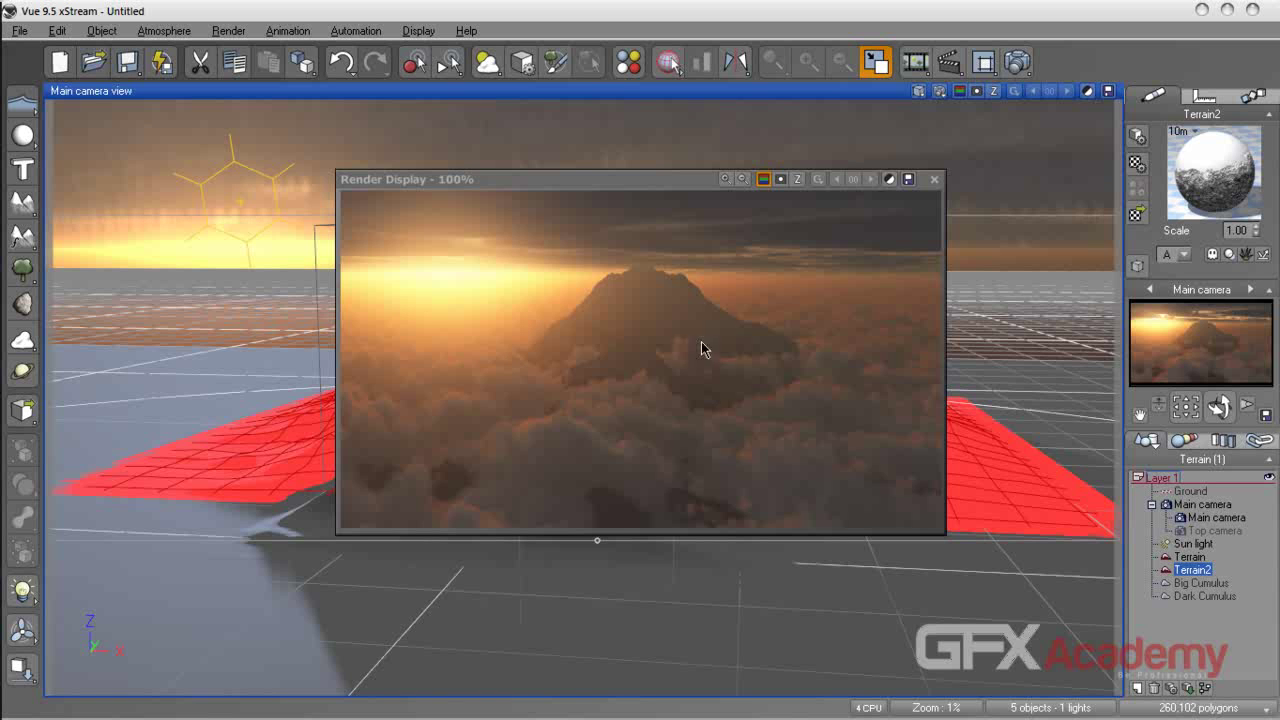
- Save the finished render to the Desktop as 1232.png and close the render display
left_click(908, 179)
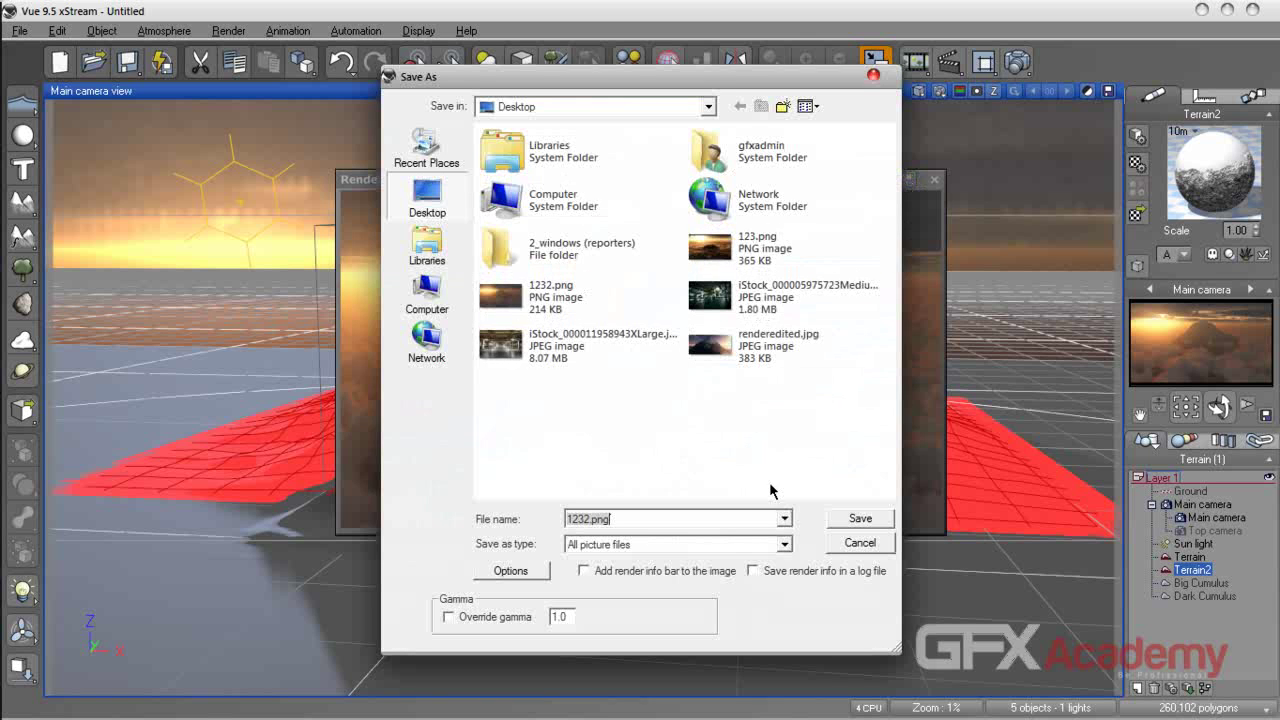
left_click(860, 518)
left_click(934, 179)
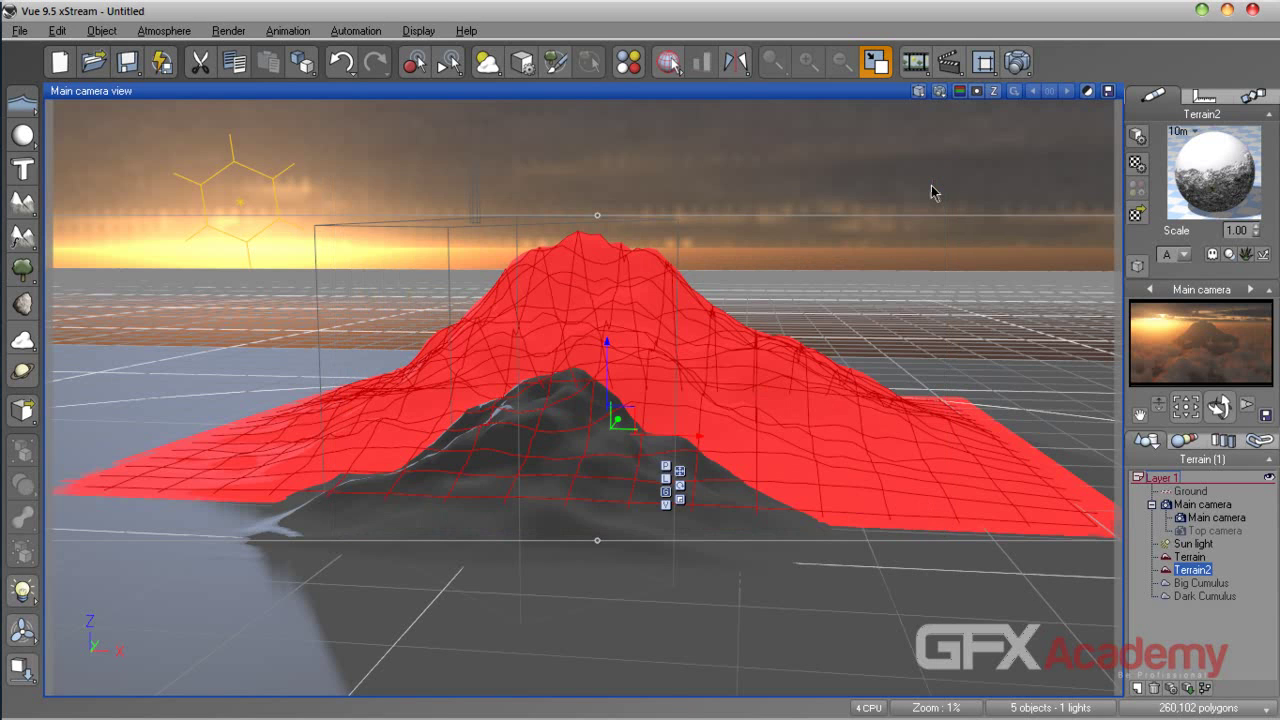
- Deselect the terrain and save the scene to the Desktop, overwriting 123.vue
left_click(931, 191)
key("ctrl+s")
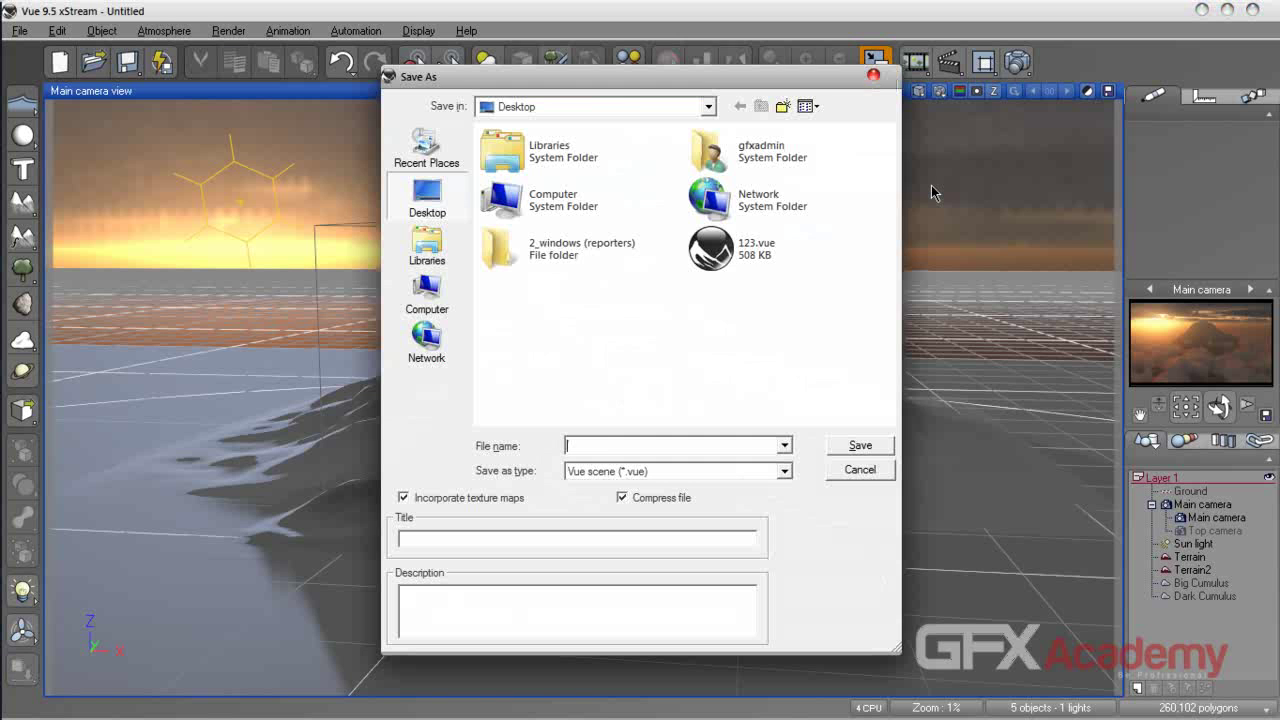
left_click(737, 249)
left_click(857, 444)
left_click(665, 388)
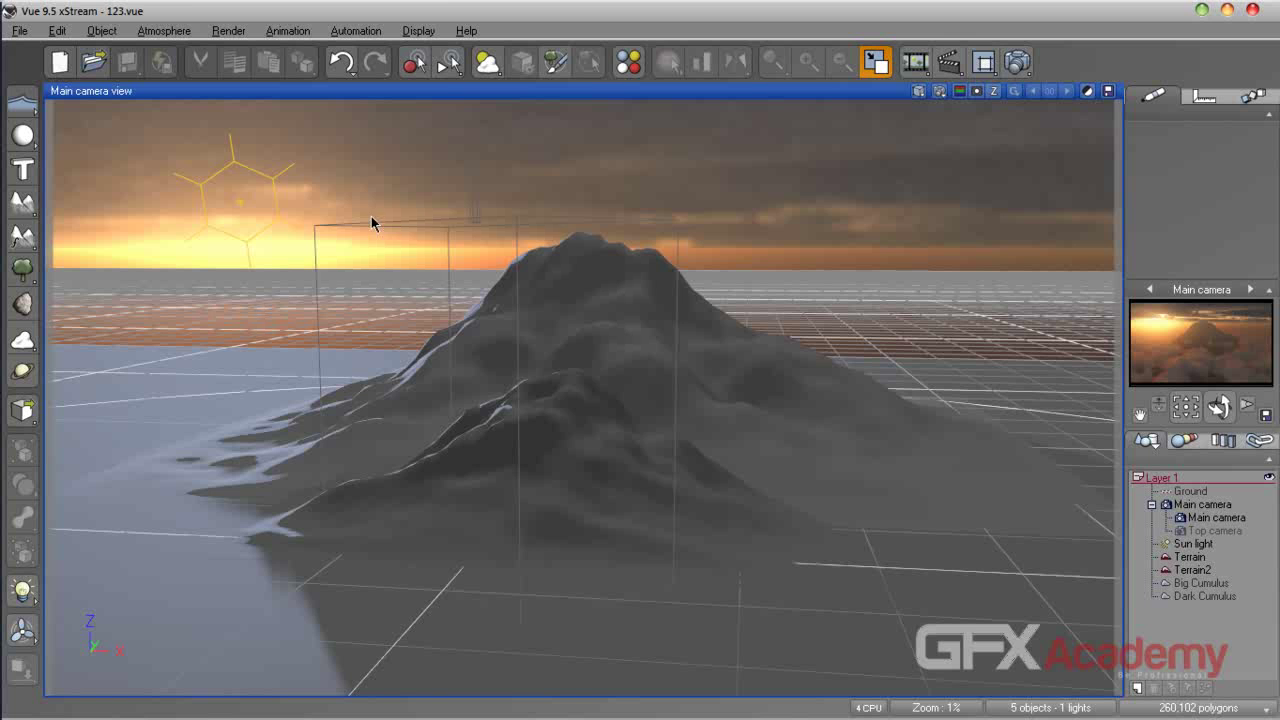
- Switch to Photoshop and open the render 1232.png from the Desktop
left_click(252, 11)
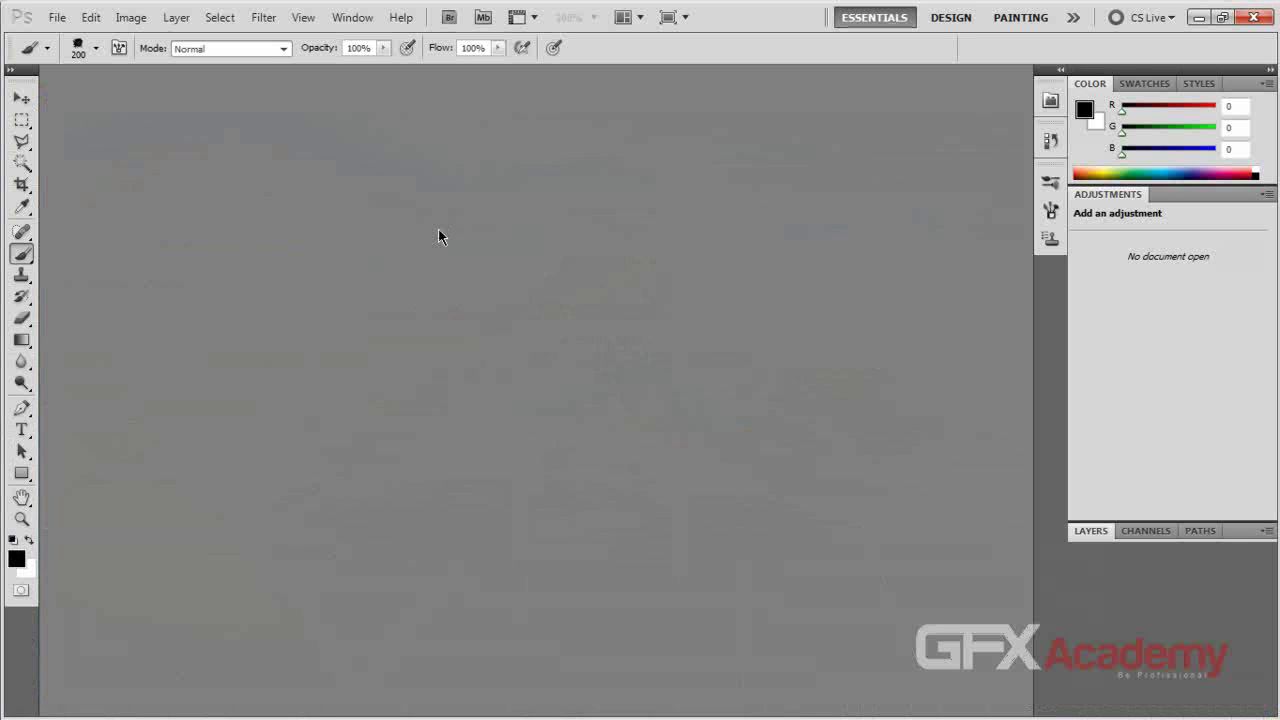
double_click(537, 305)
left_click_drag(1142, 252, 1134, 363)
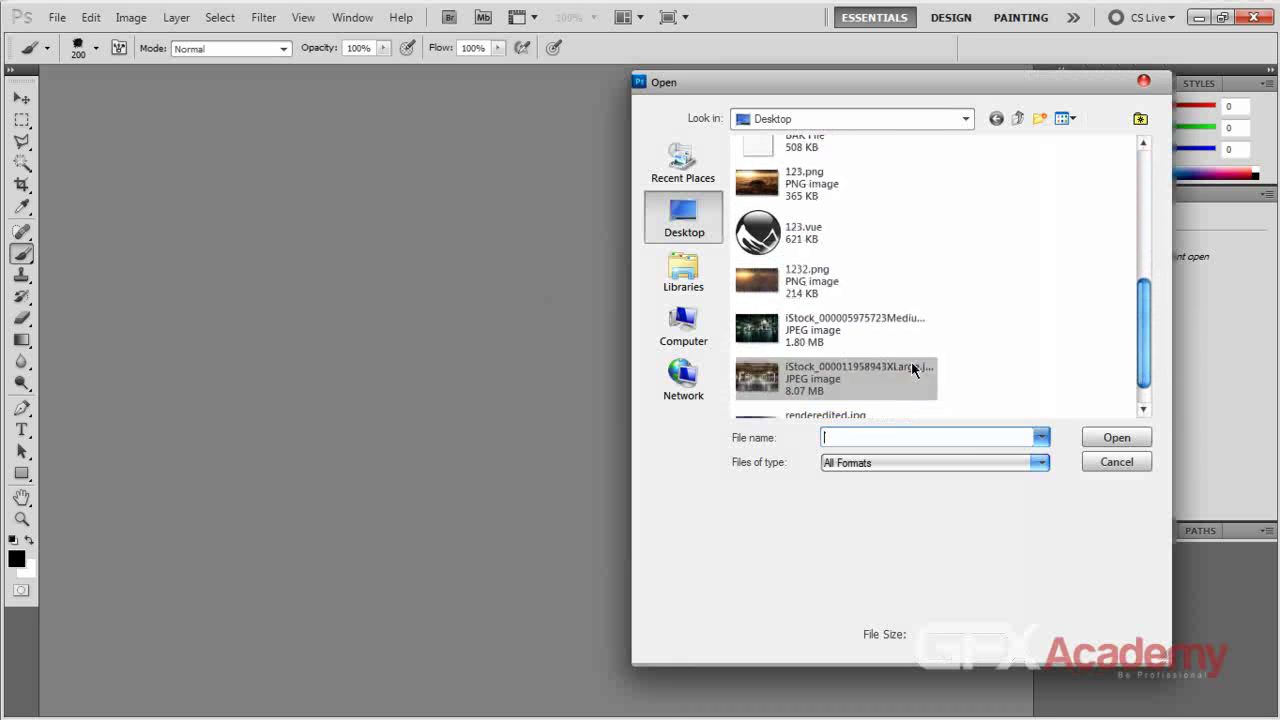
double_click(789, 289)
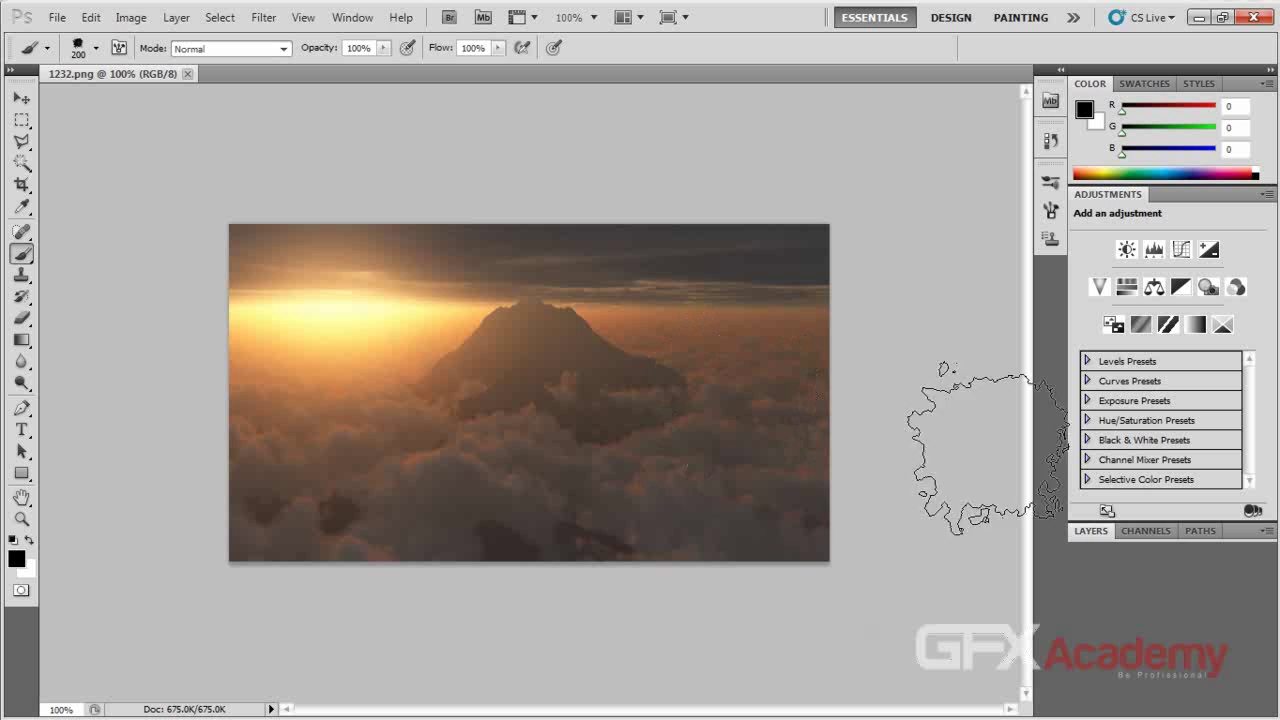
- Convert the locked Background into a regular layer and add a Levels adjustment with black input 36 and midtones 1.20
left_click(1087, 532)
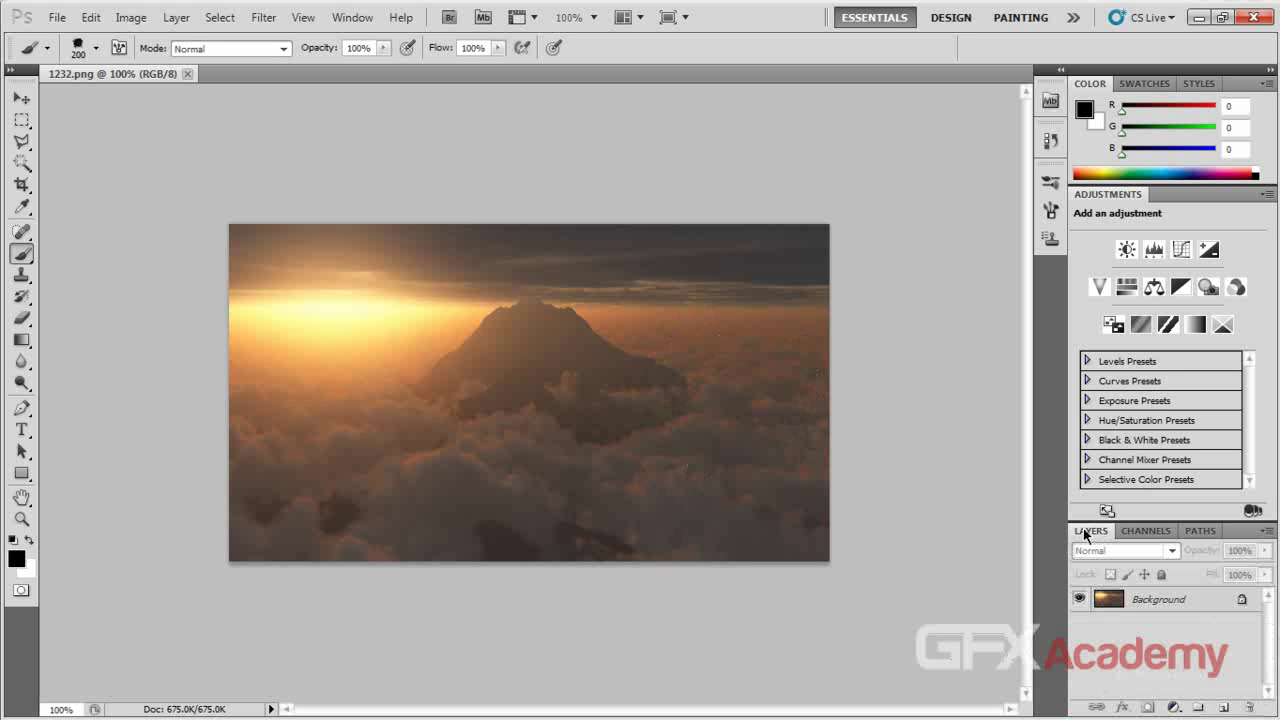
double_click(1209, 602)
left_click(786, 221)
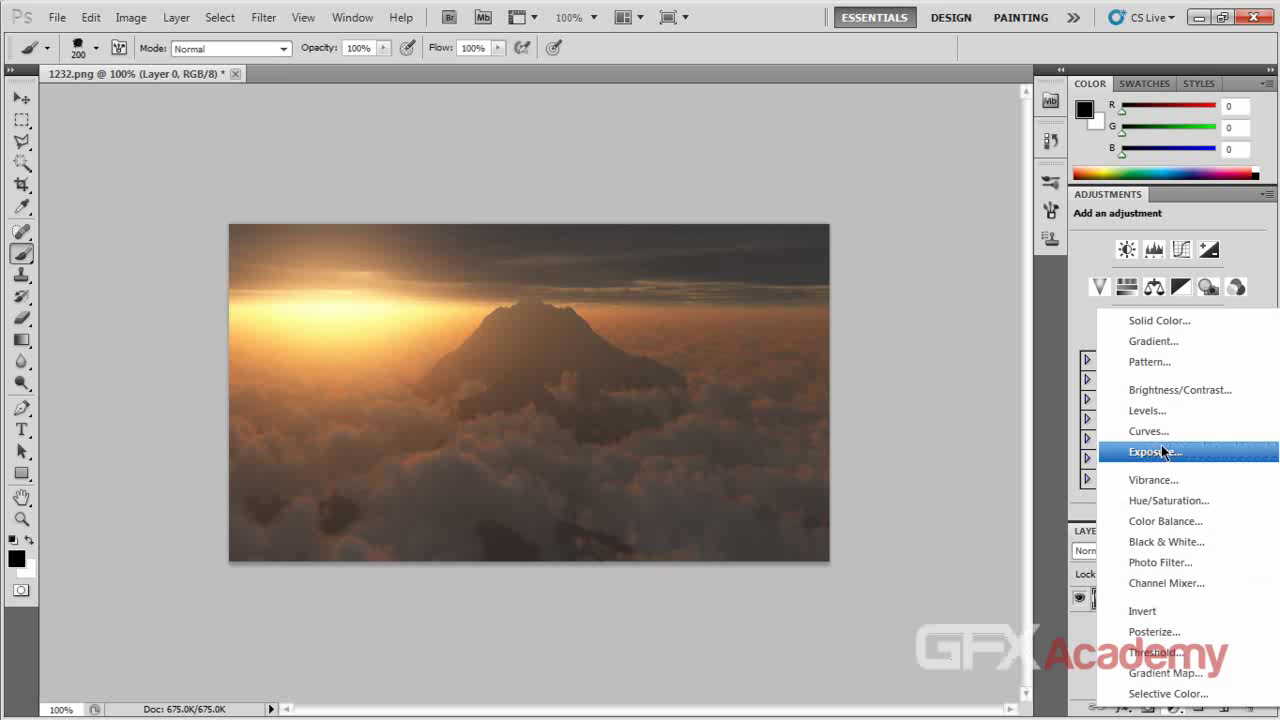
left_click(1150, 411)
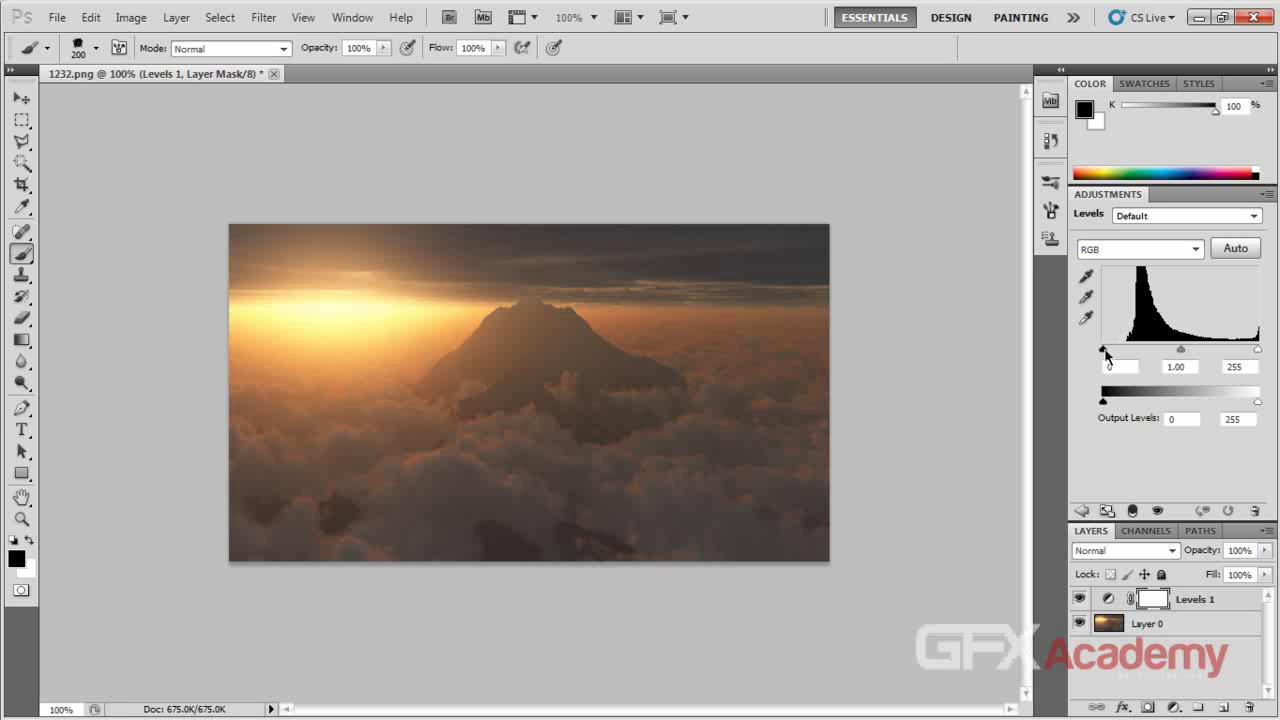
left_click_drag(1106, 352, 1184, 353)
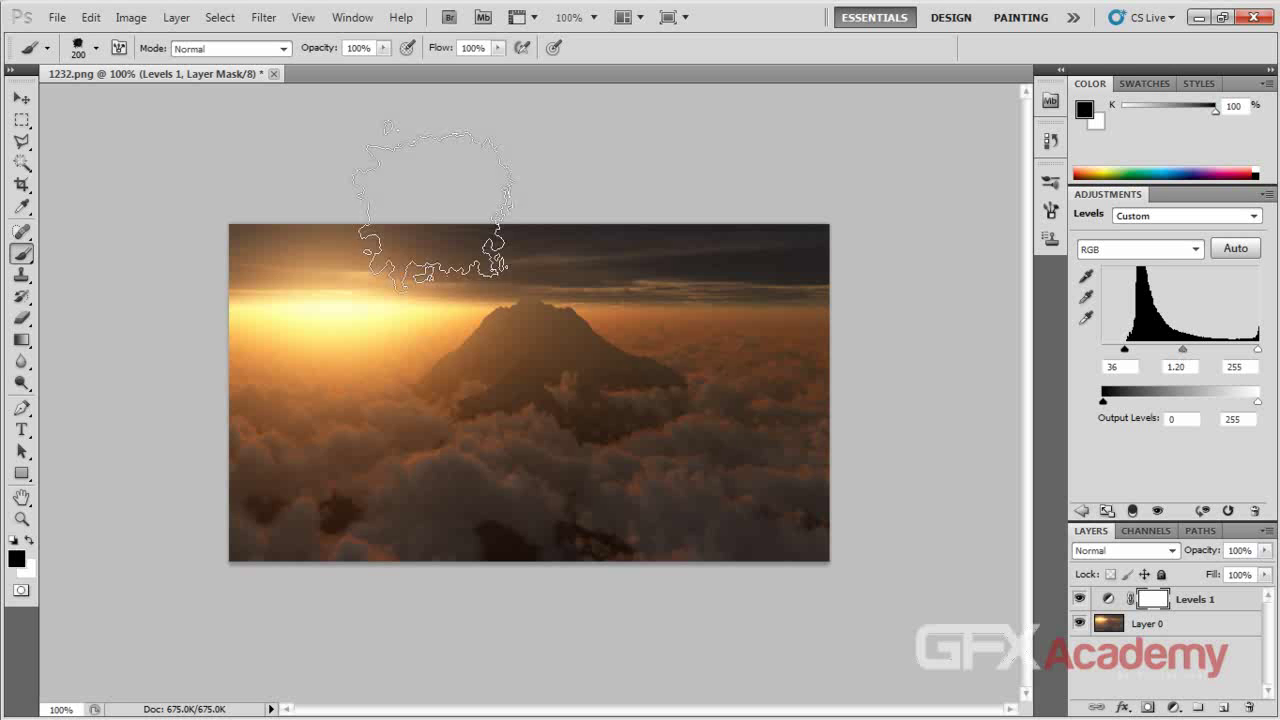
- Add a Curves adjustment with a contrast curve: highlights at input 179, output 222, darker shadows, and midtones at input 117, output 130
left_click(1174, 707)
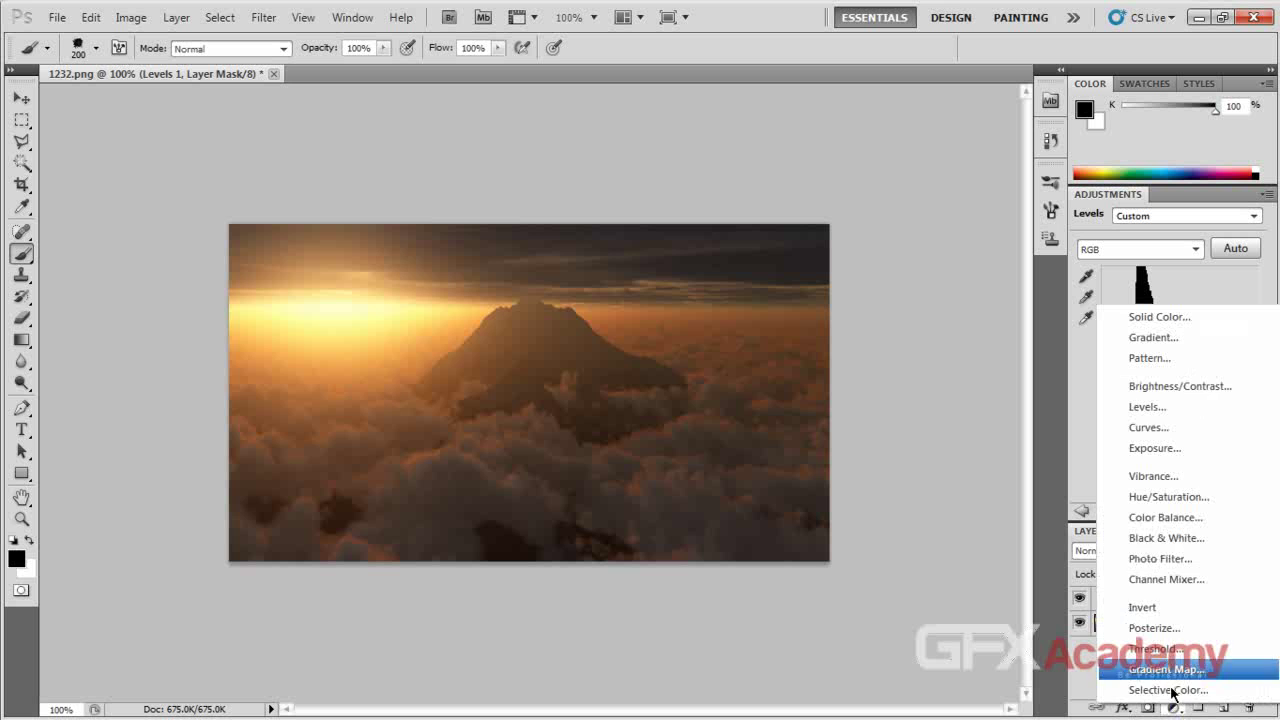
left_click(1152, 430)
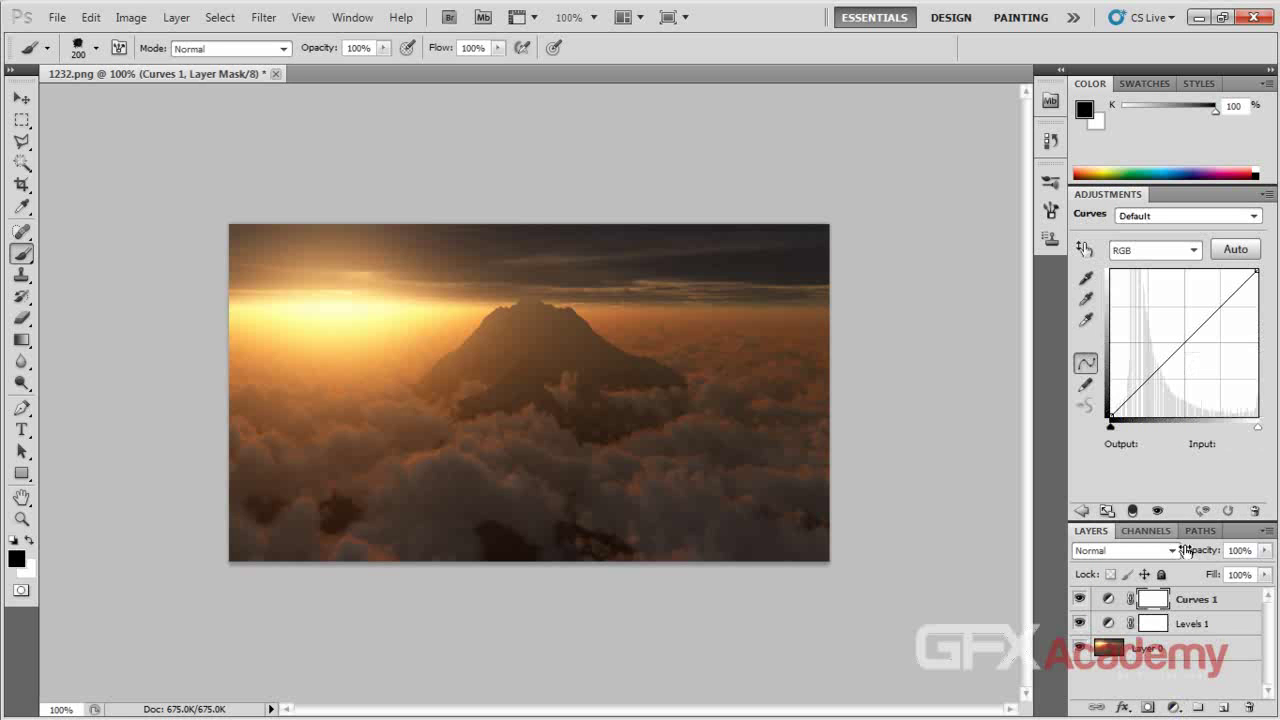
left_click_drag(1216, 310, 1214, 287)
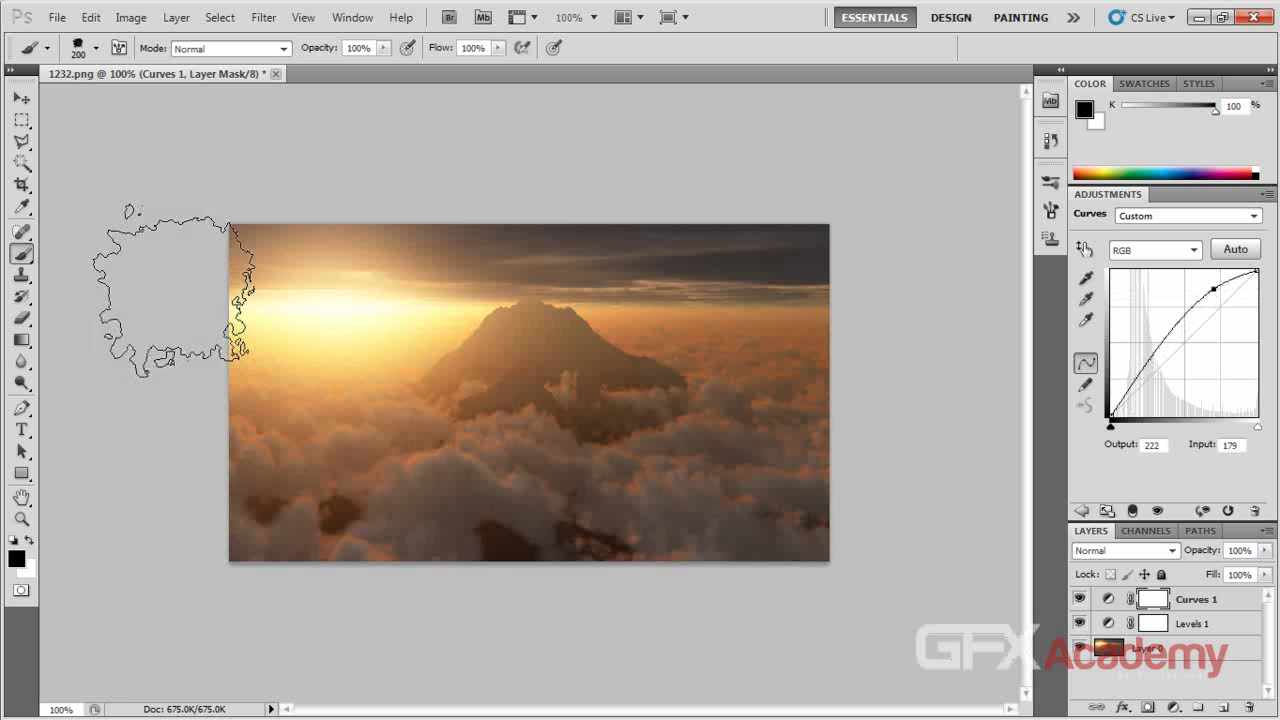
left_click_drag(1142, 373, 1144, 382)
left_click_drag(1180, 331, 1178, 342)
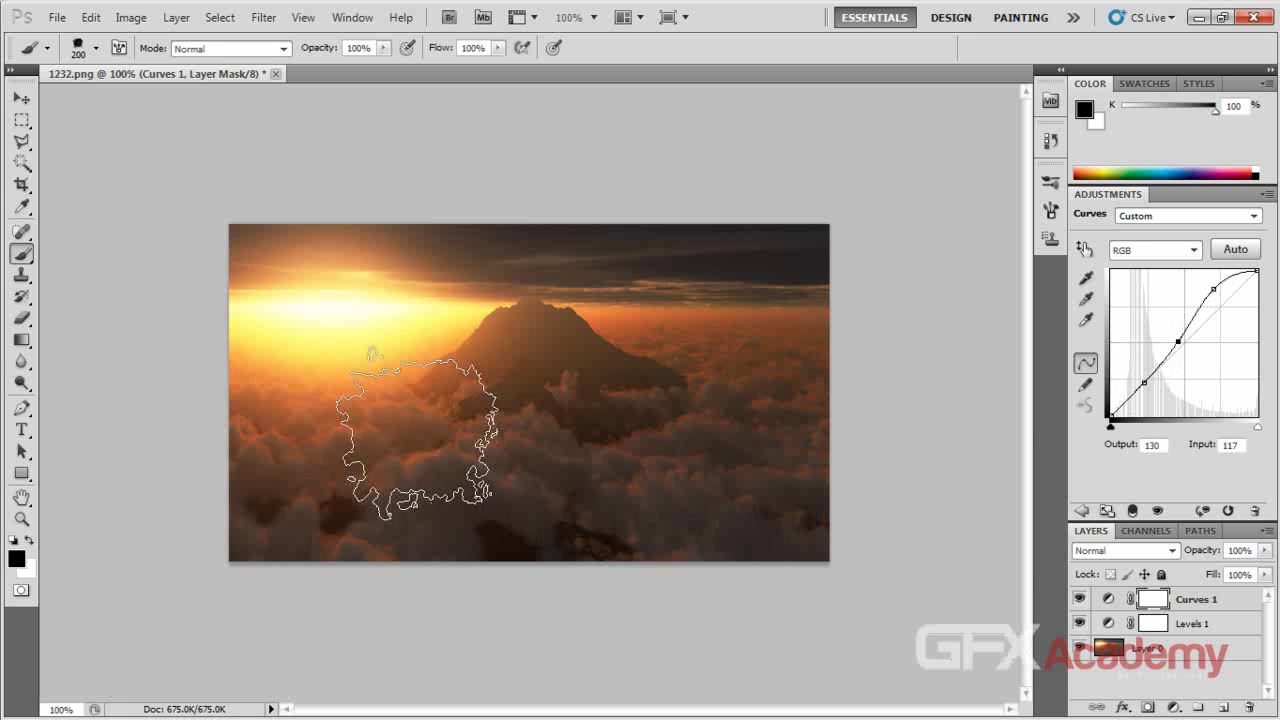
- Switch to the Move tool, review the Levels adjustment's settings and deselect all layers
key("v")
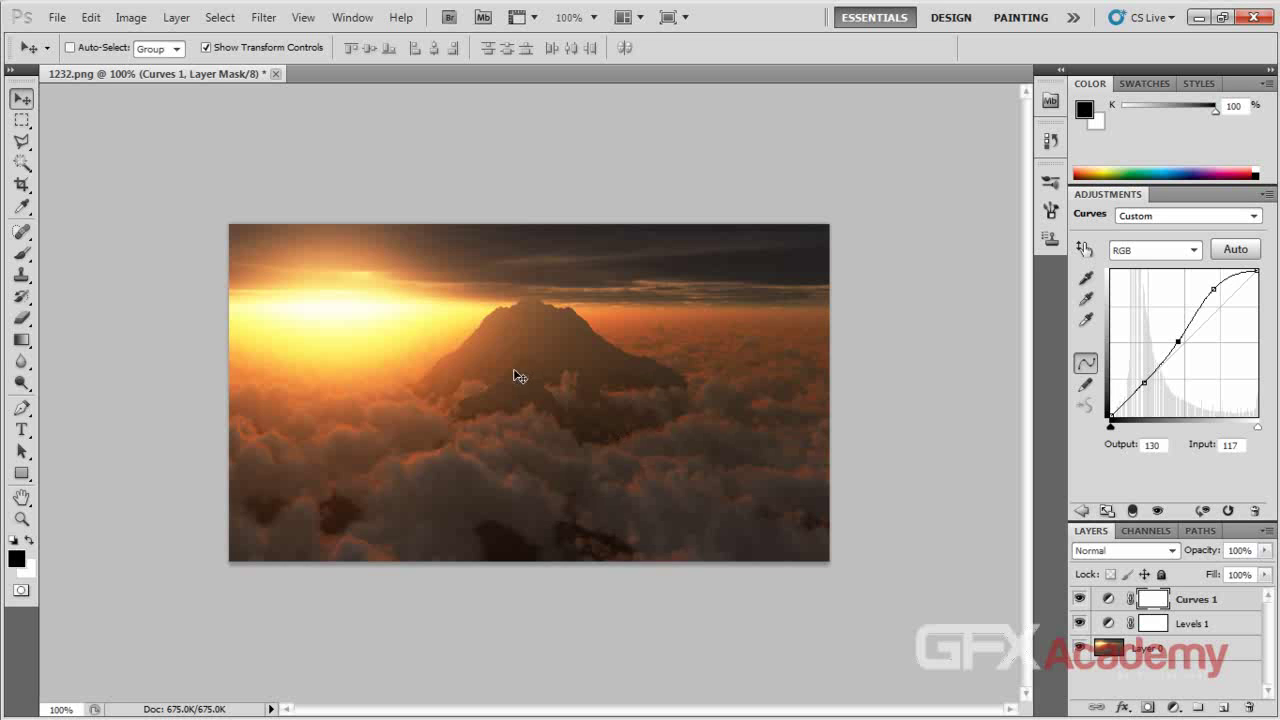
left_click(1183, 632)
mouse_move(1185, 633)
left_mouse_down()
mouse_move(1186, 597)
mouse_move(1189, 634)
left_mouse_up()
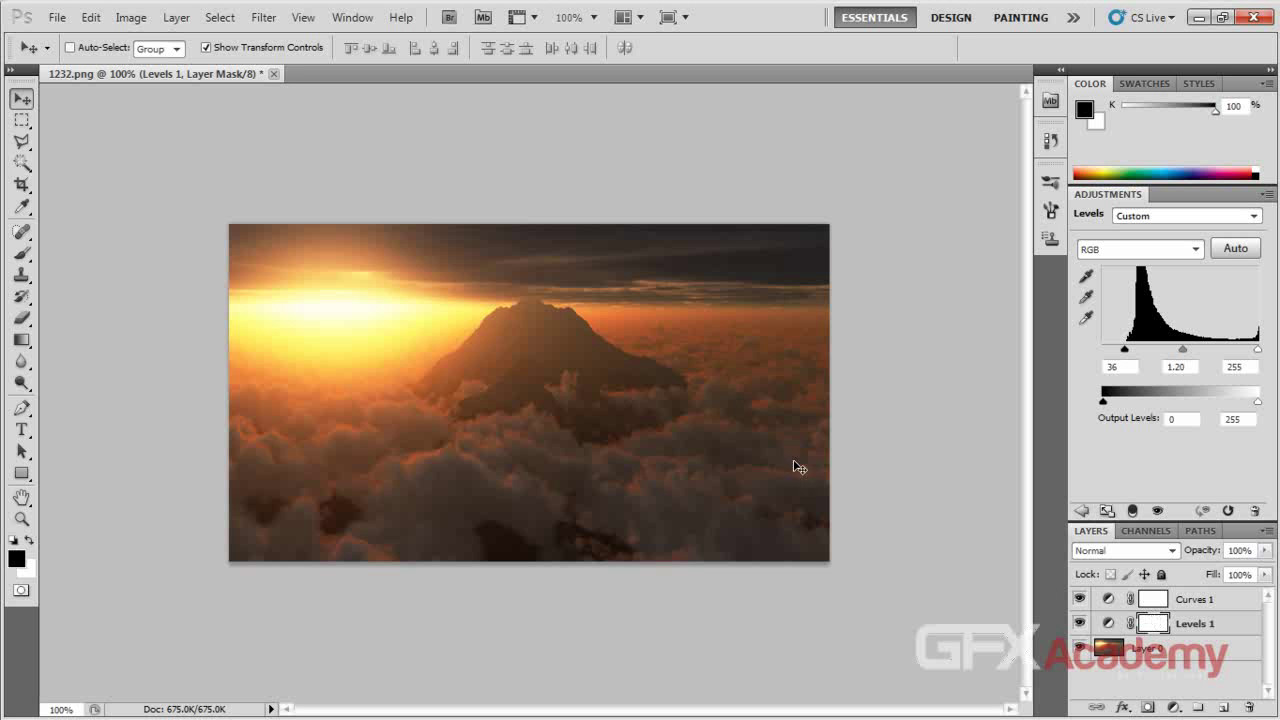
left_click(1197, 673)
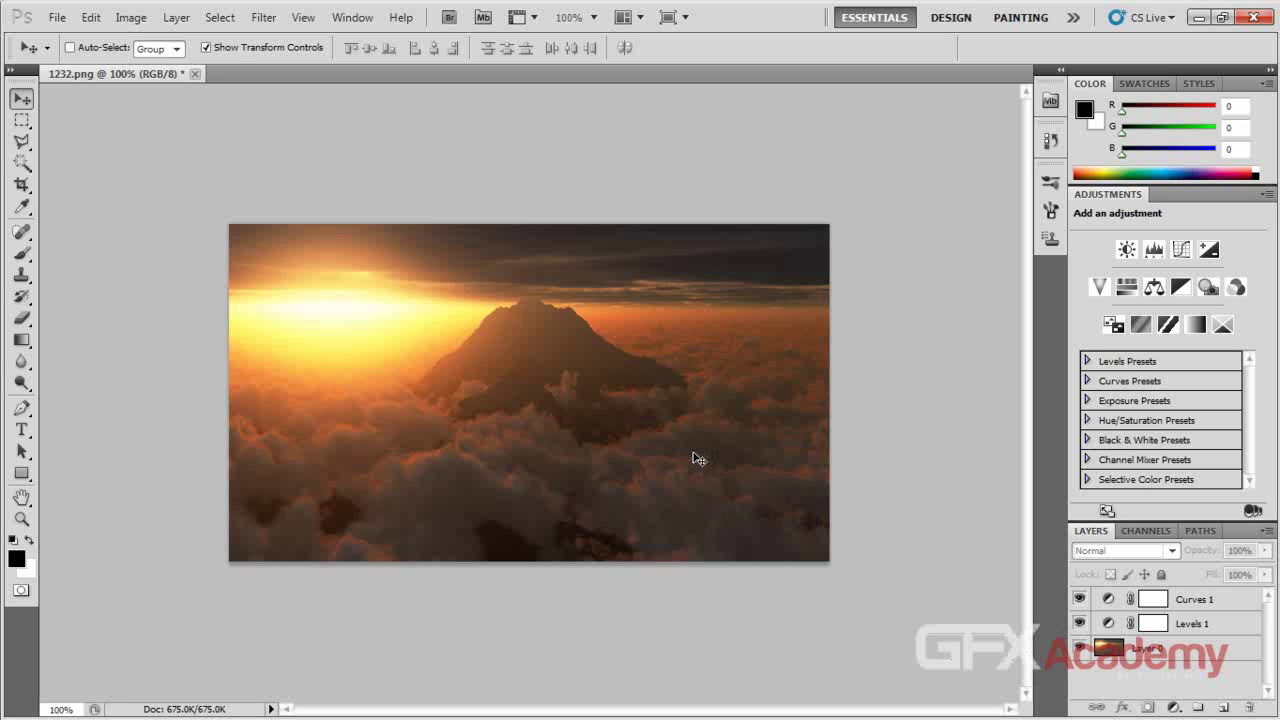
- Save a copy of the image to the Desktop as 1232corrected.png in PNG format with the Interlaced option
key("ctrl+shift+s")
left_click(840, 438)
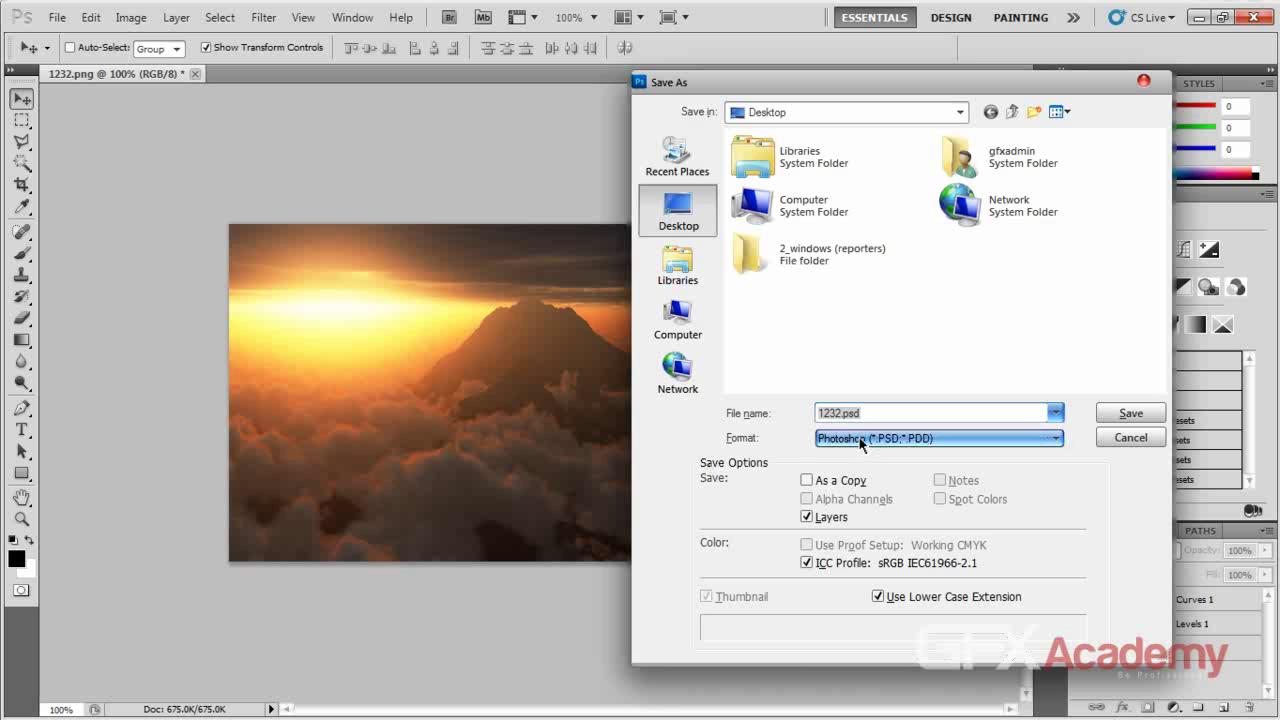
left_click(875, 625)
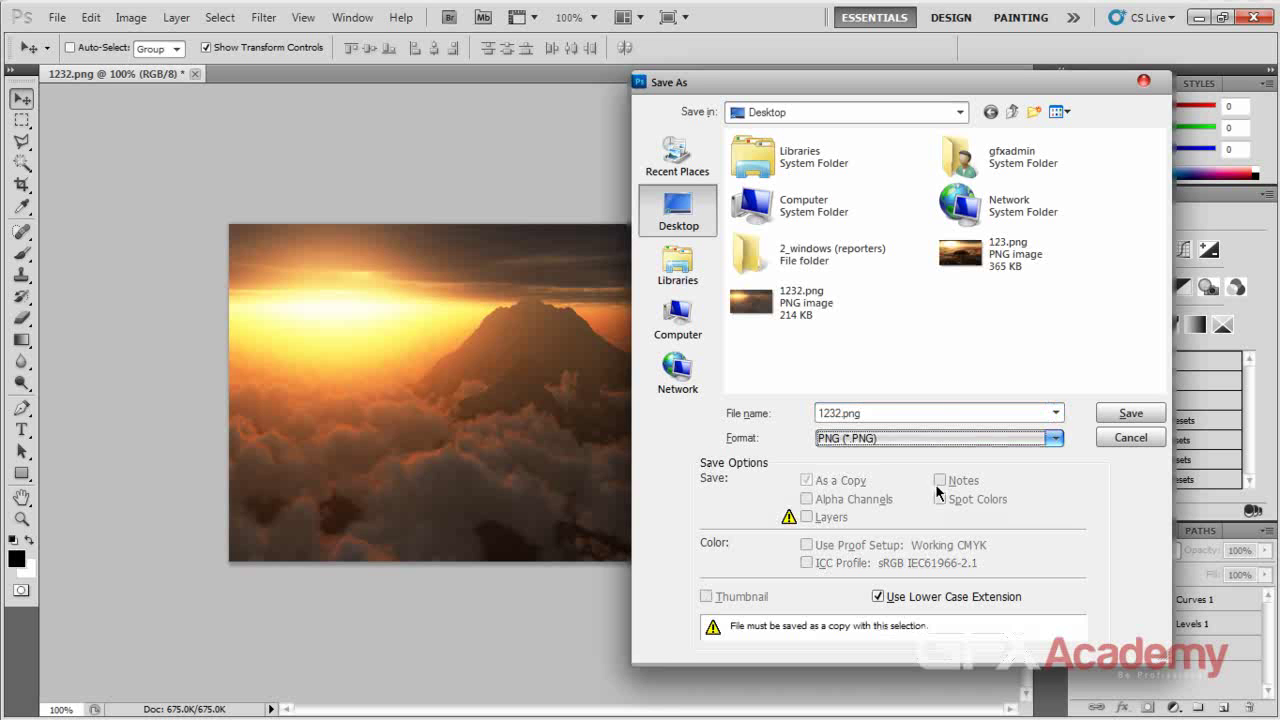
left_click(864, 413)
left_click(840, 413)
type("corrected")
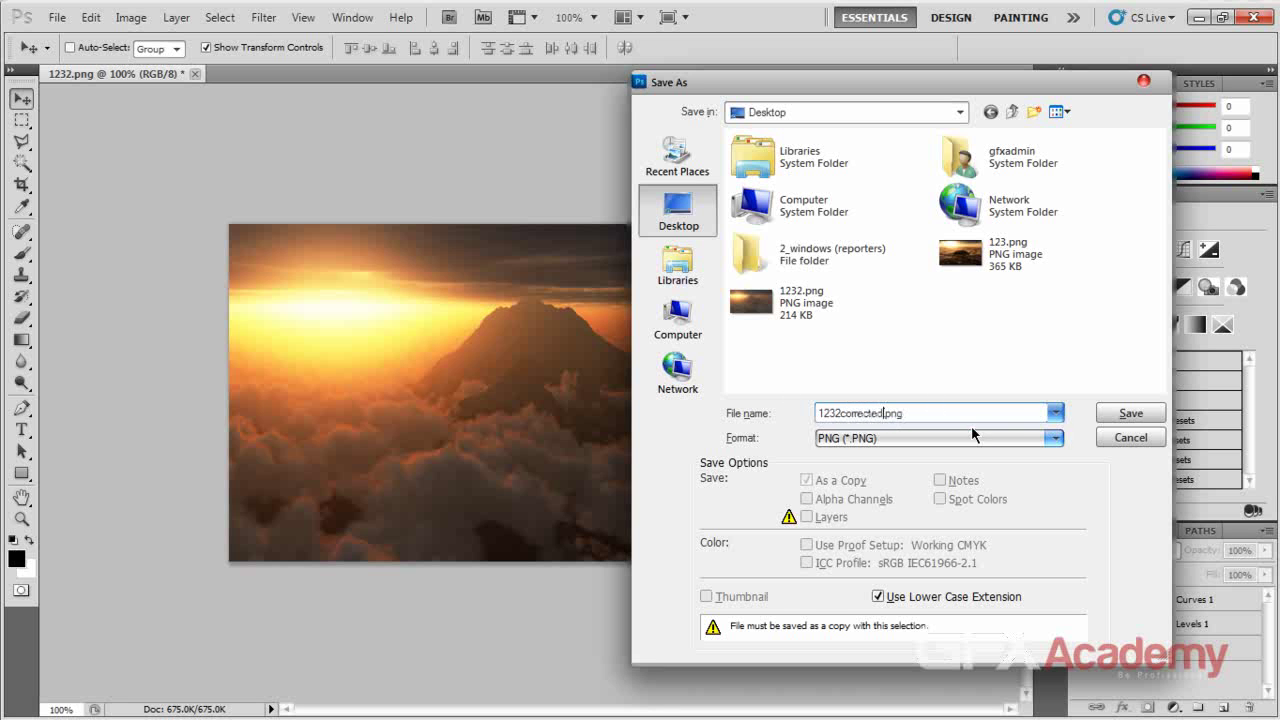
left_click(1110, 420)
left_click(606, 281)
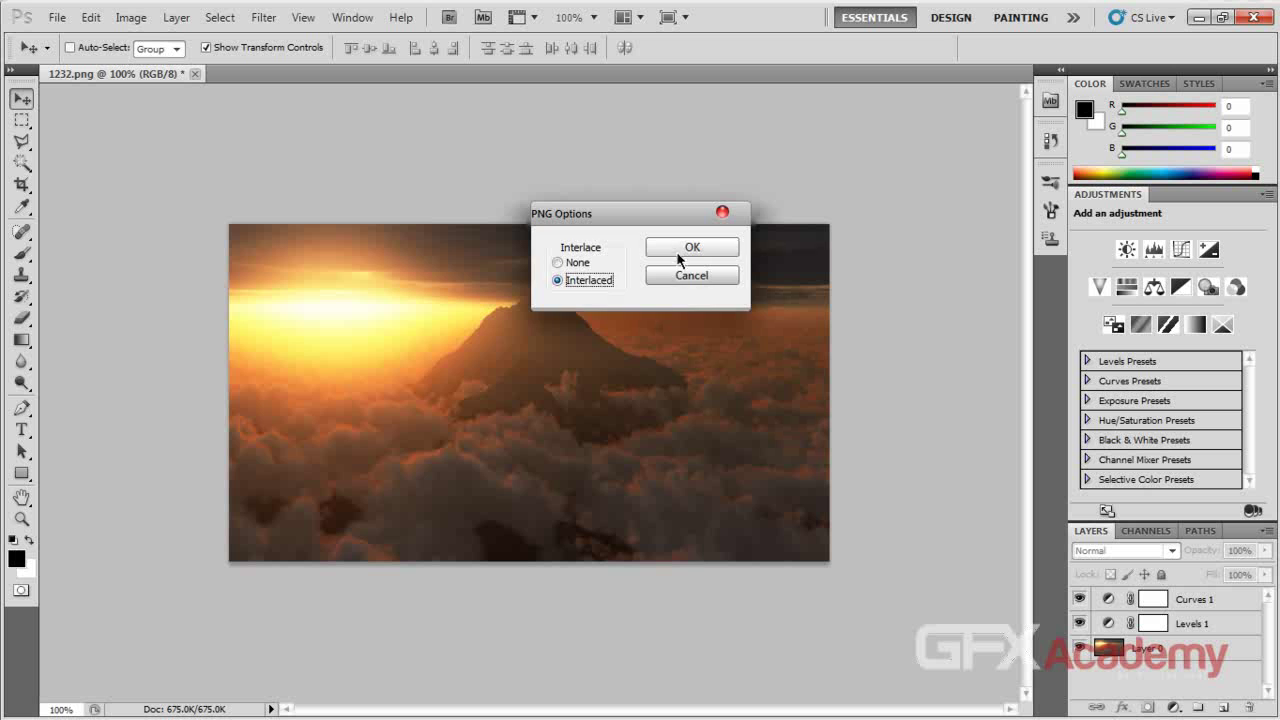
left_click(676, 251)
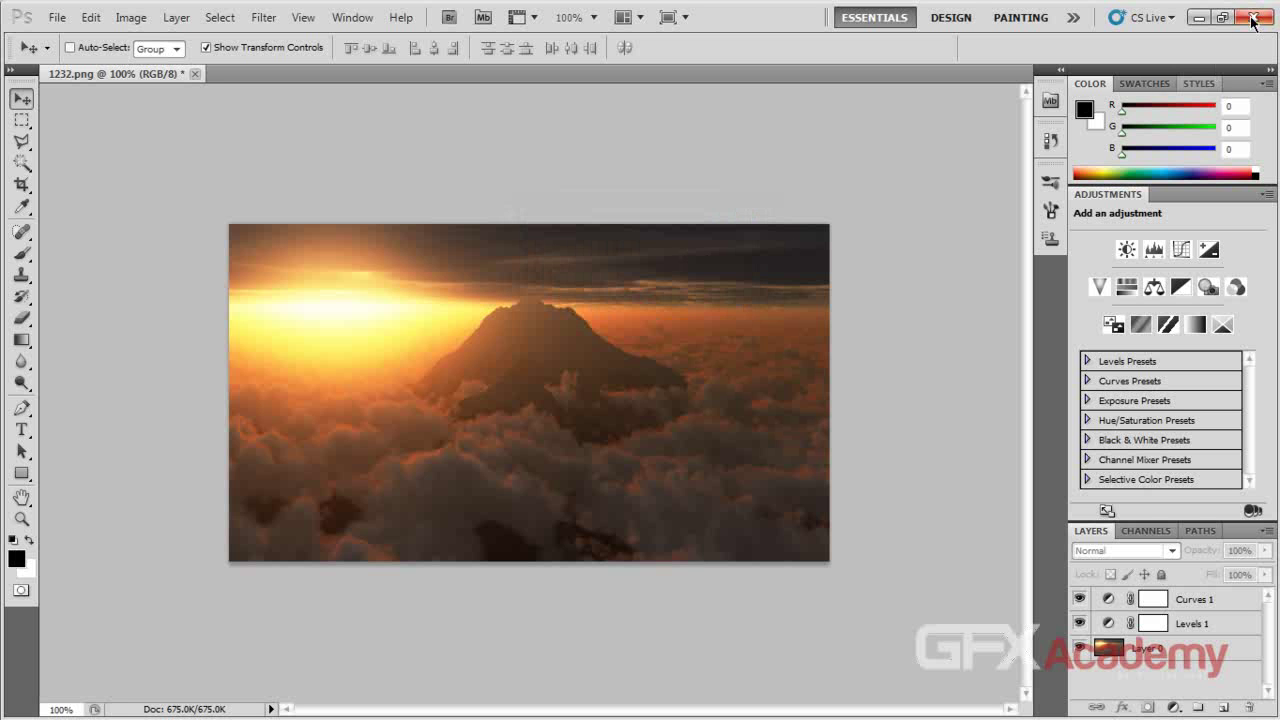
- Close Photoshop without saving the layered document and minimize Vue to reach the desktop
left_click(1253, 22)
left_click(651, 287)
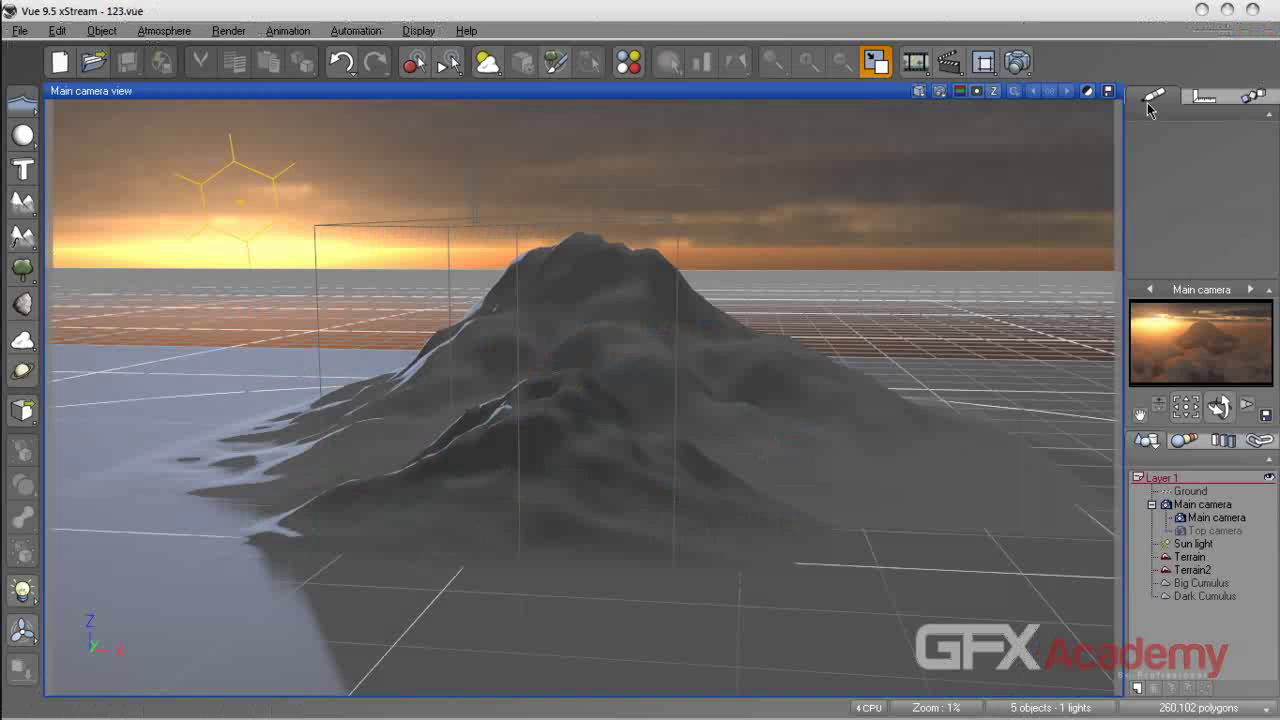
left_click(1202, 10)
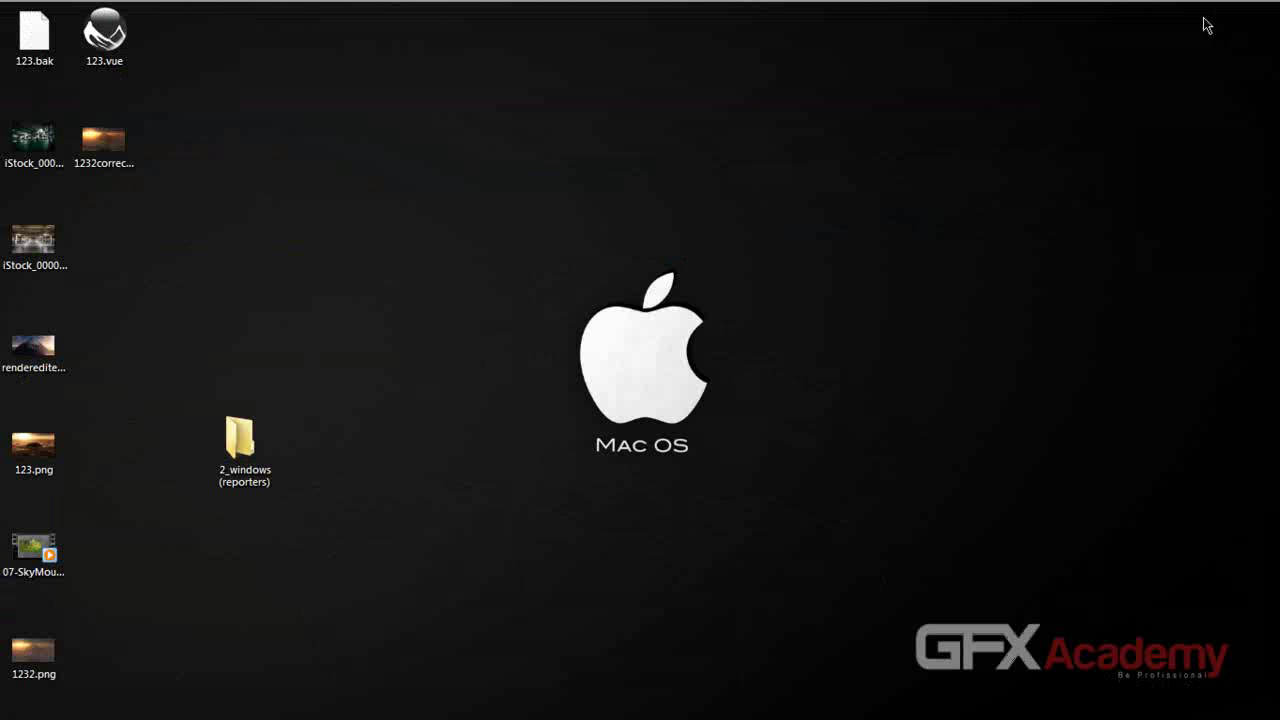
- Open 1232corrected.png from the desktop in Windows Photo Viewer, compare it with 123.png and 1232.png, and close the viewer
double_click(104, 142)
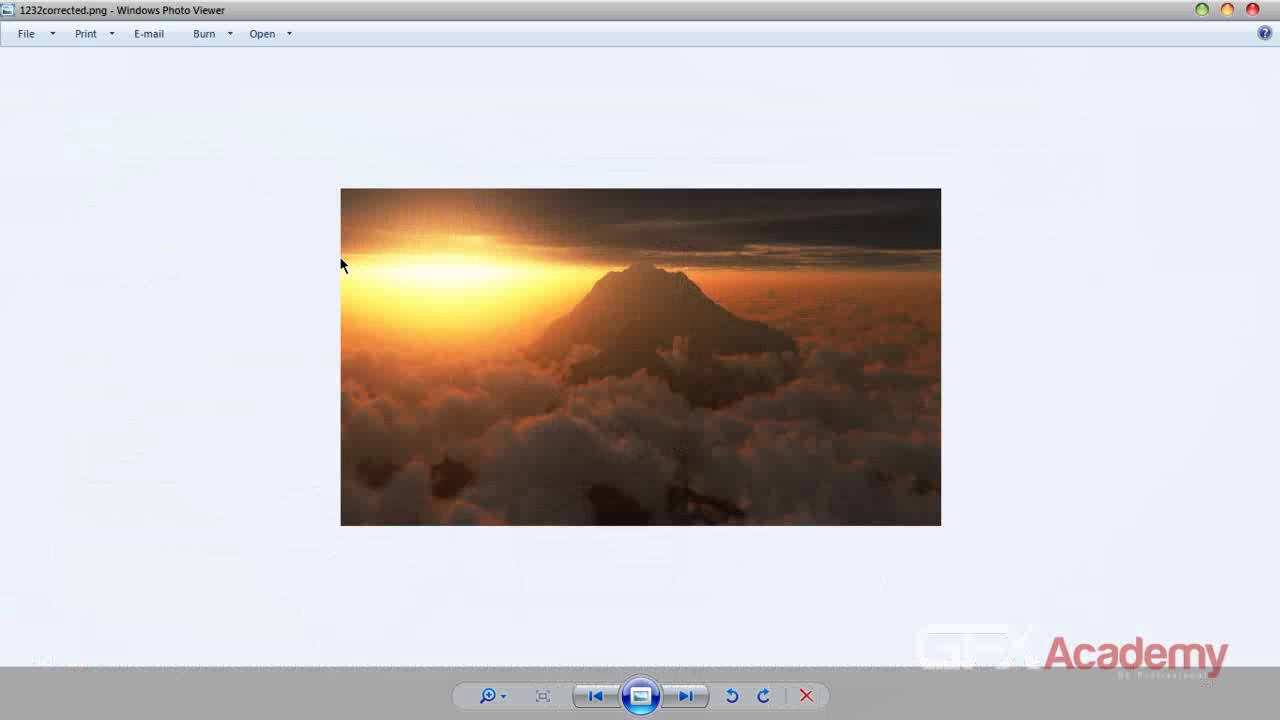
left_click(673, 698)
left_click(672, 700)
left_click(678, 700)
left_click(684, 700)
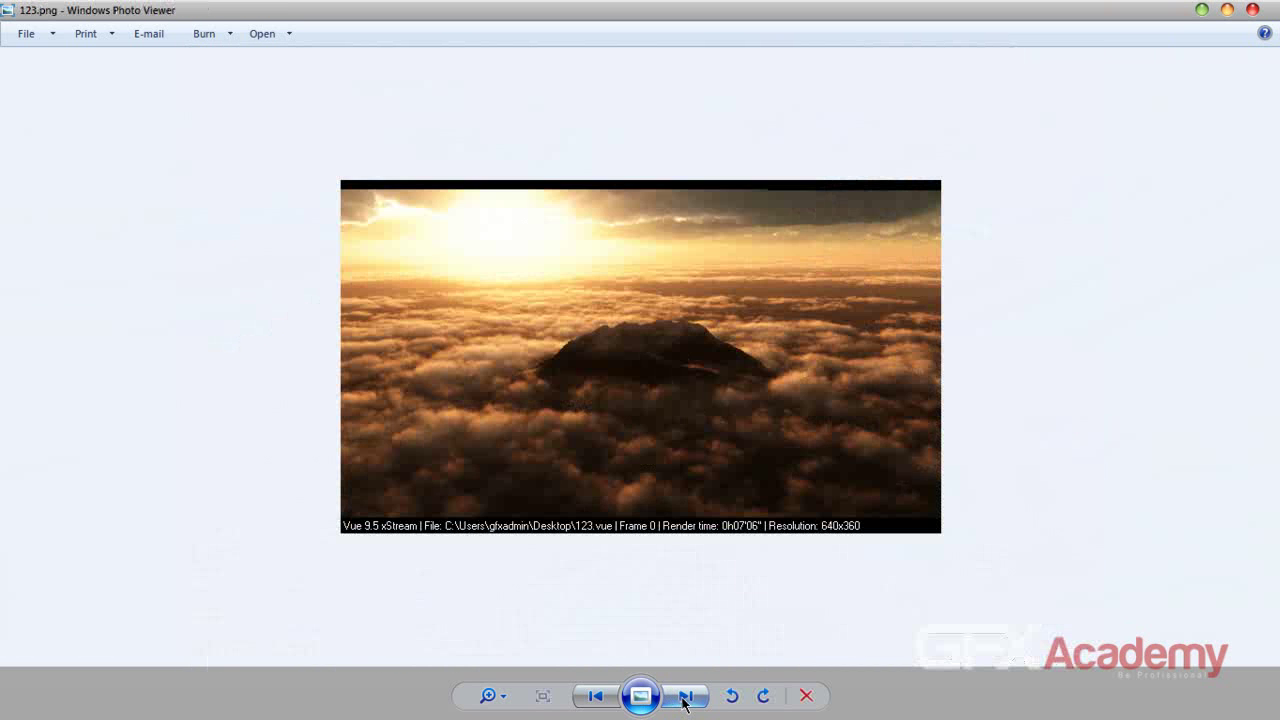
left_click(684, 700)
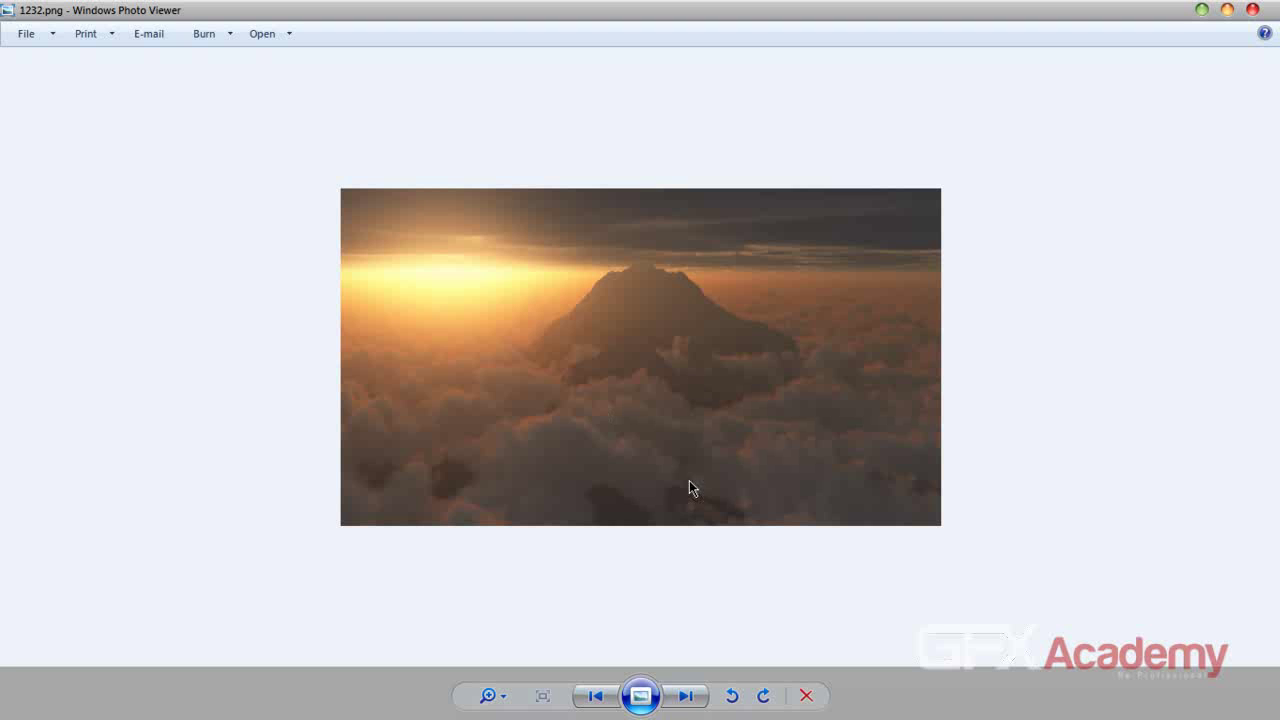
left_click(598, 700)
left_click(598, 700)
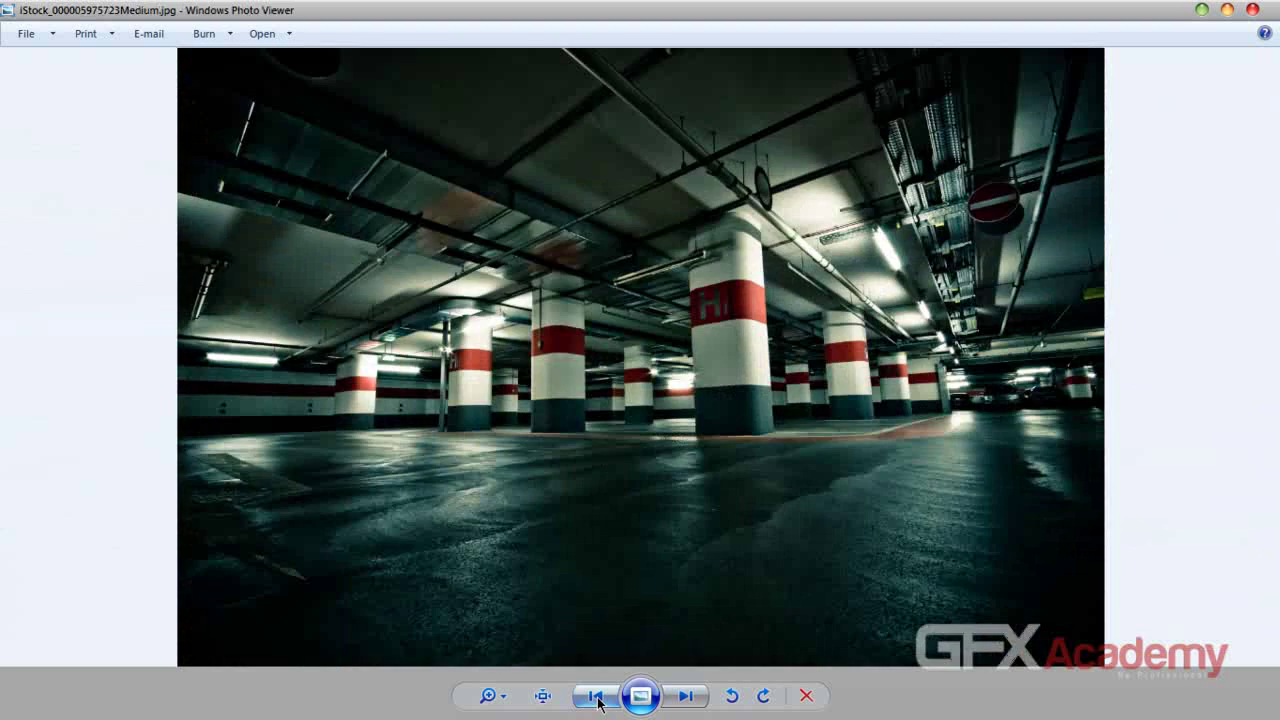
left_click(598, 700)
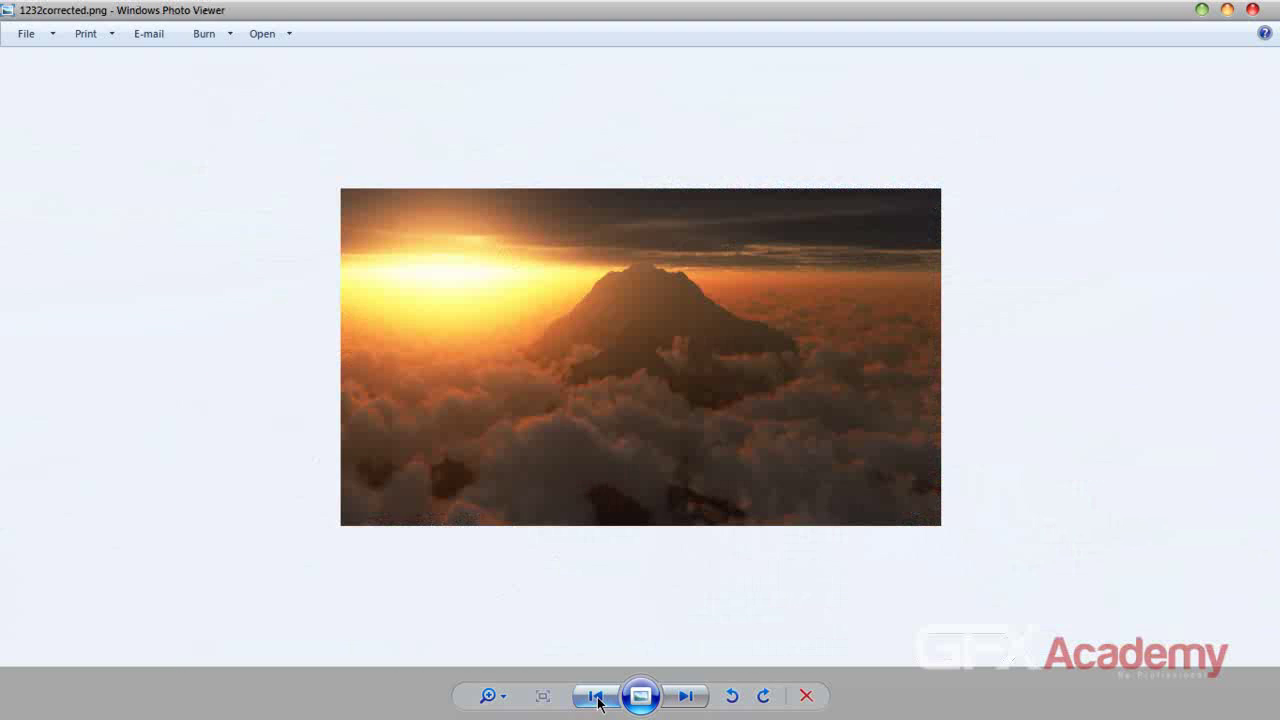
left_click(1253, 10)
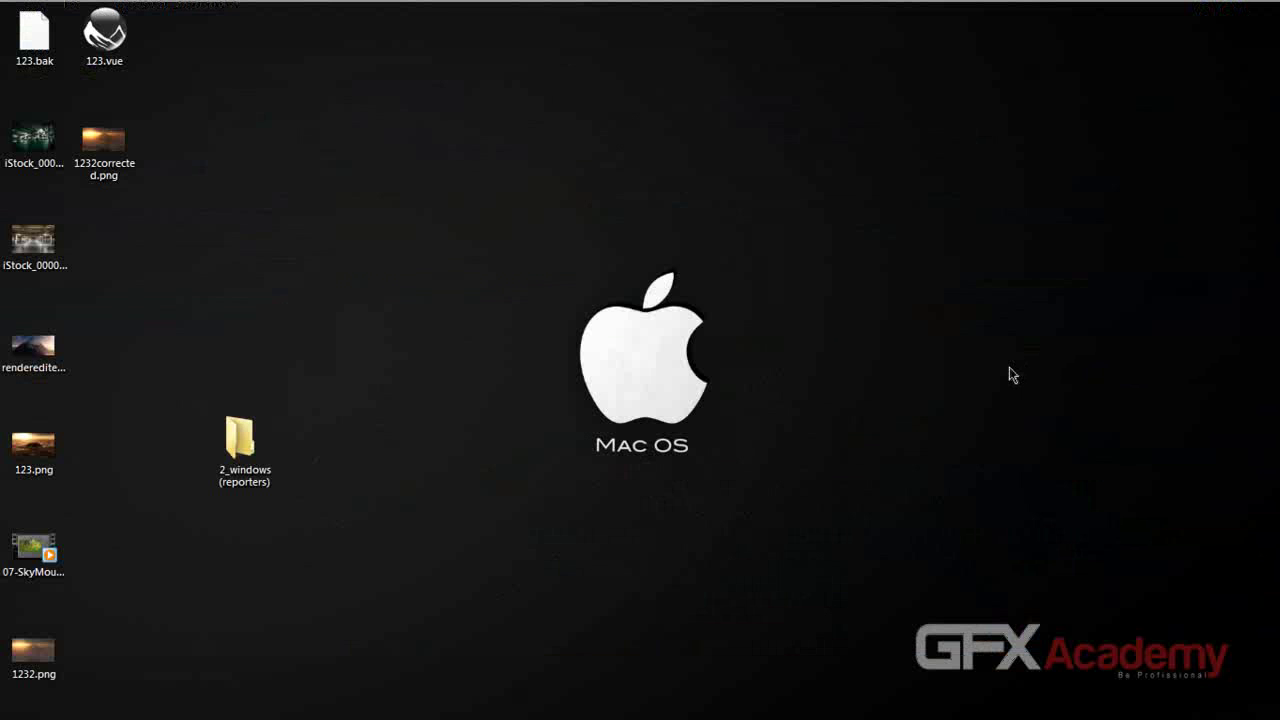